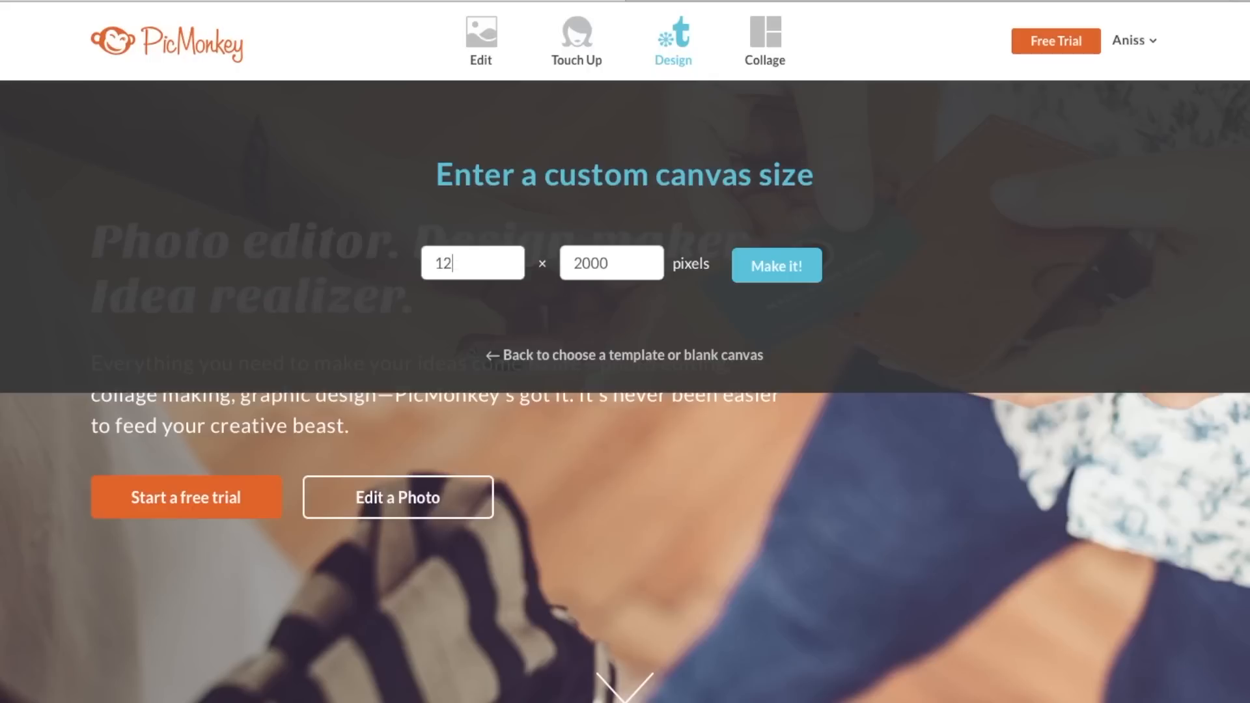
# Step: Create a blank custom canvas of 1280 × 720 pixels
pyautogui.write('80')
pyautogui.doubleClick(631, 260)
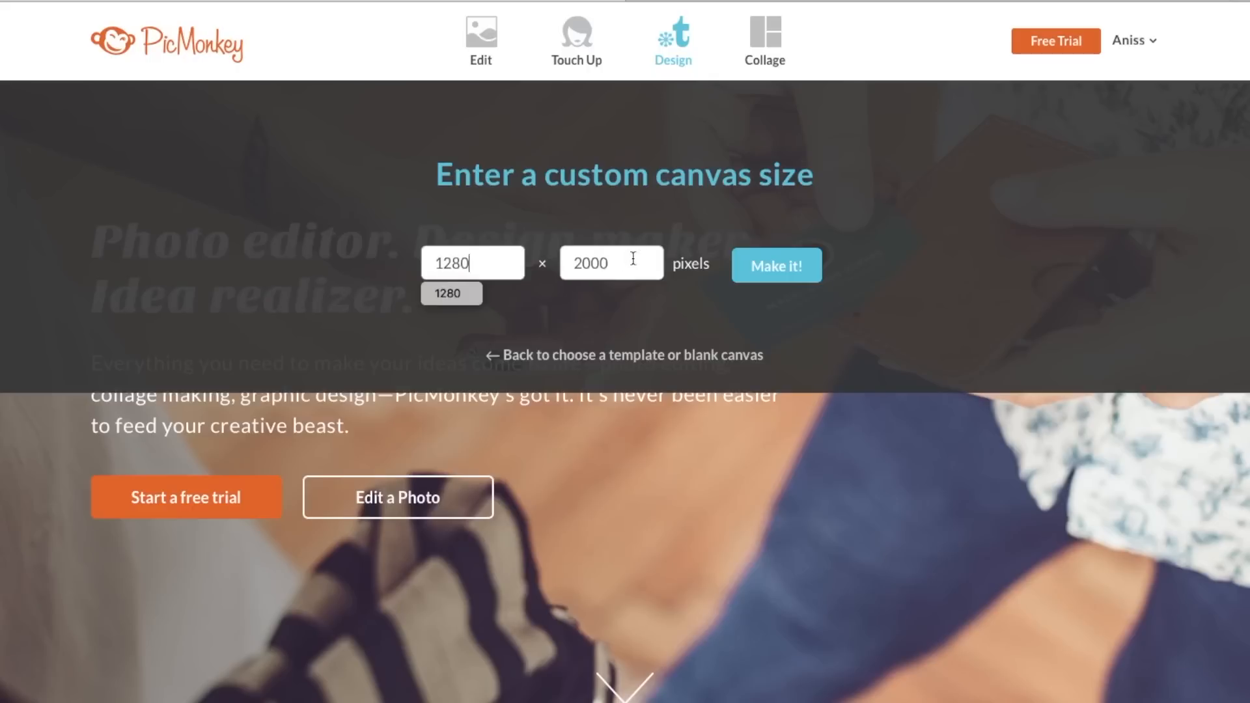
pyautogui.write('720')
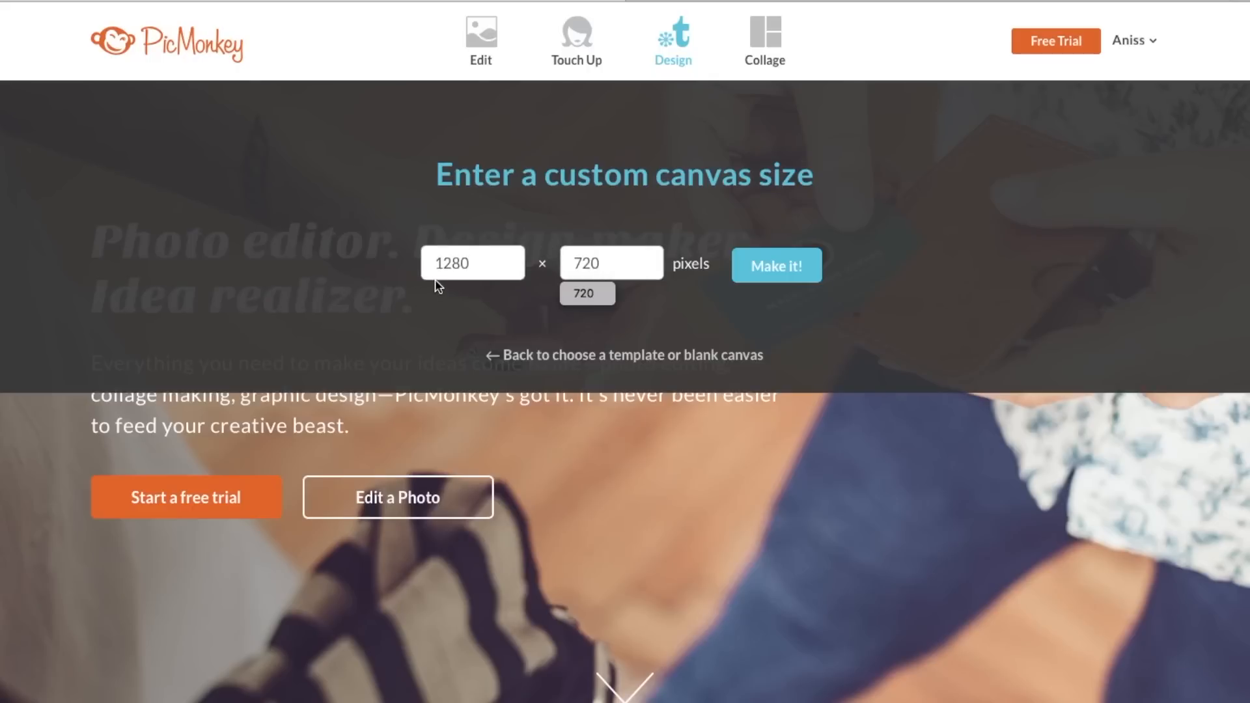
pyautogui.click(769, 267)
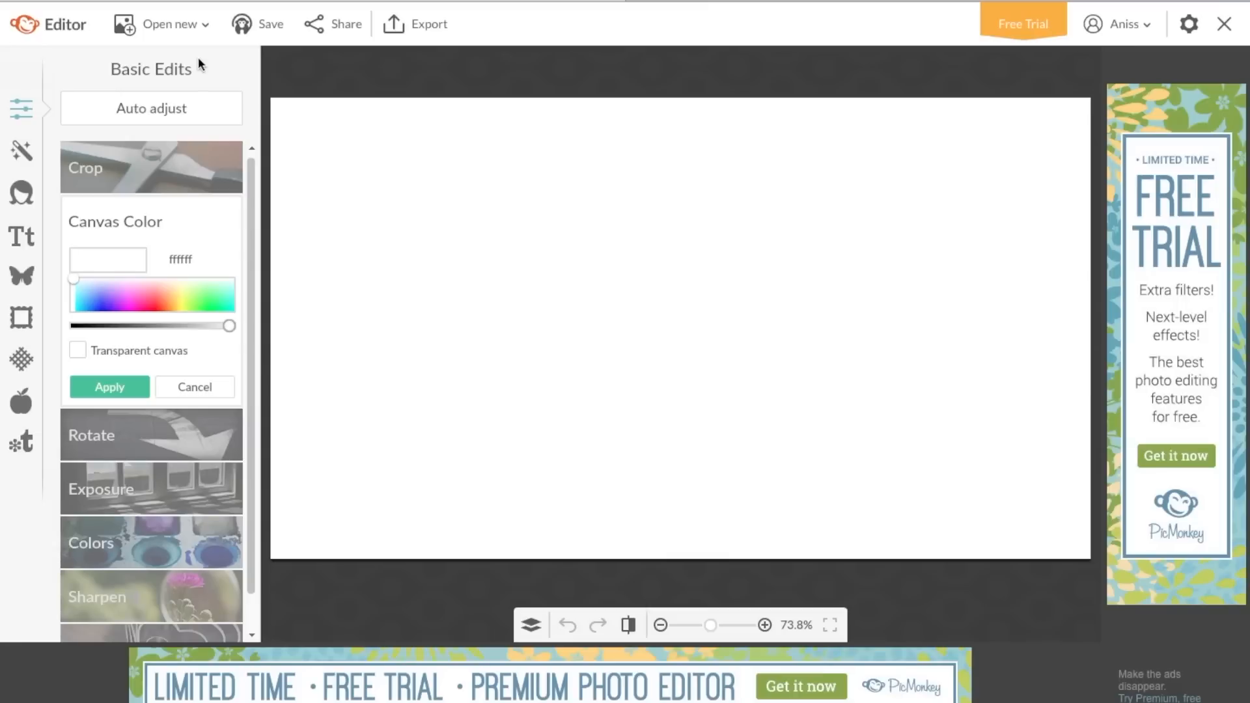
# Step: Open the photo of the man on the red sofa from the computer and crop it to 2288 × 1385 pixels around him
pyautogui.click(179, 25)
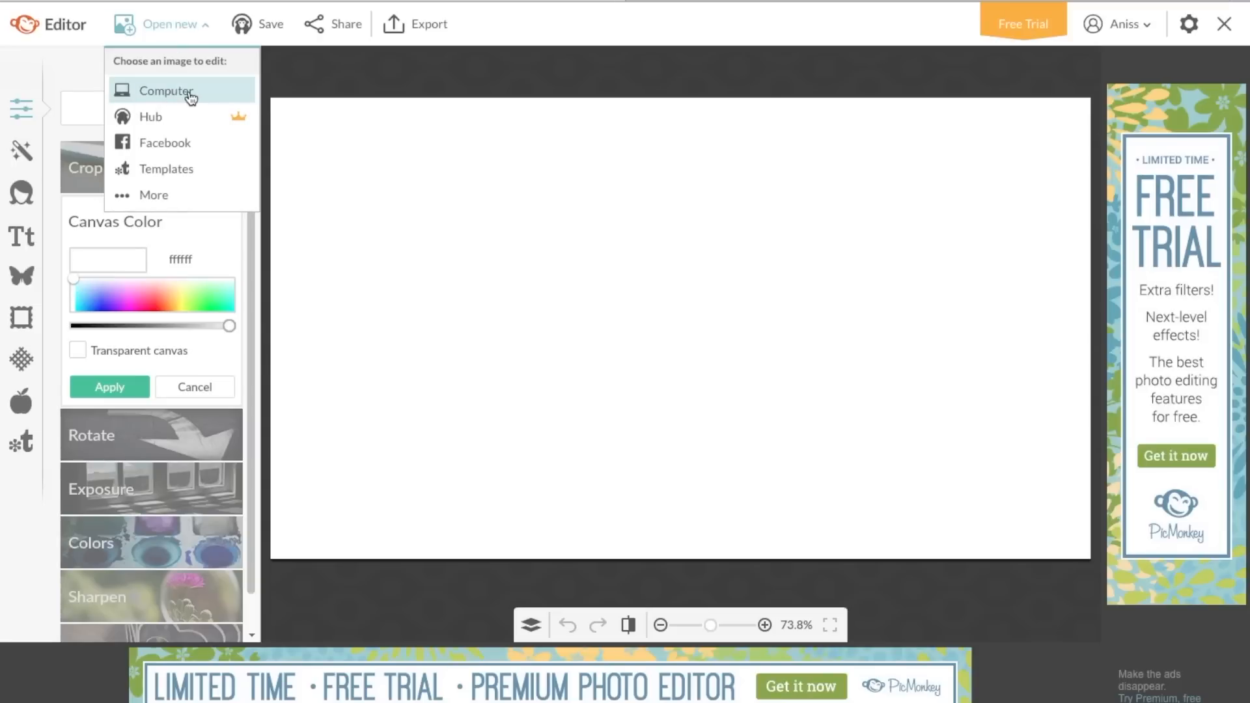
pyautogui.click(189, 94)
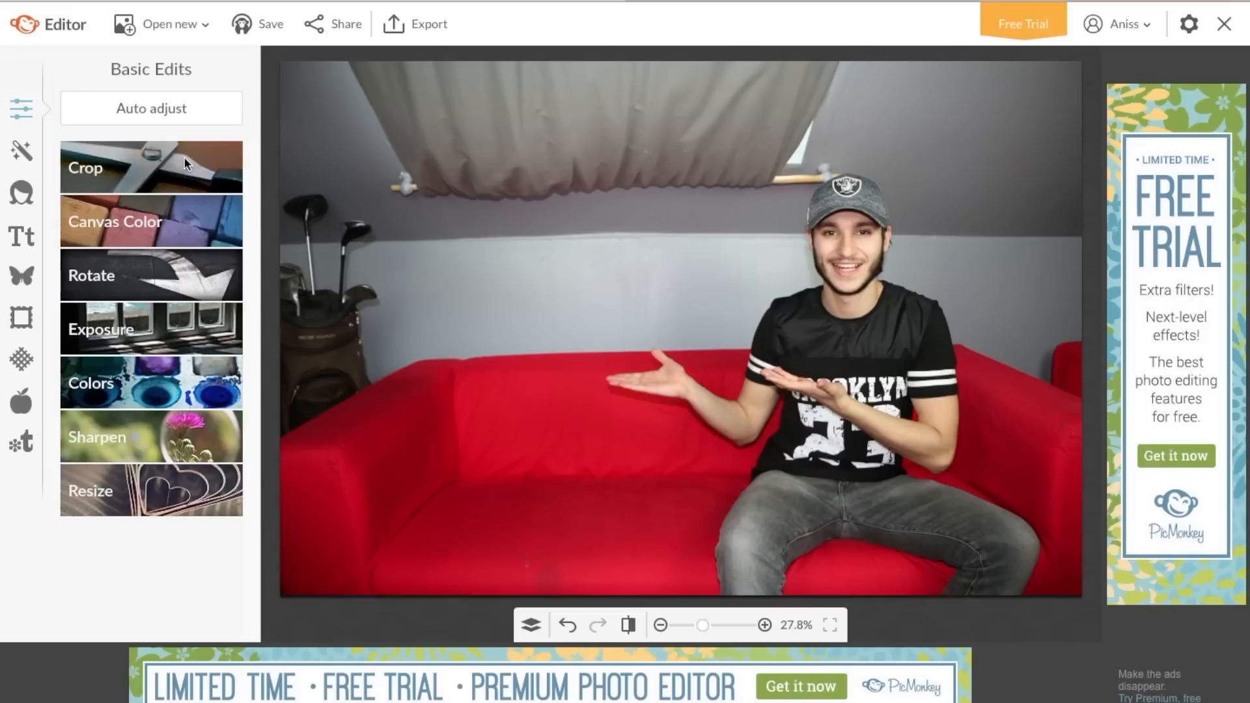
pyautogui.click(98, 167)
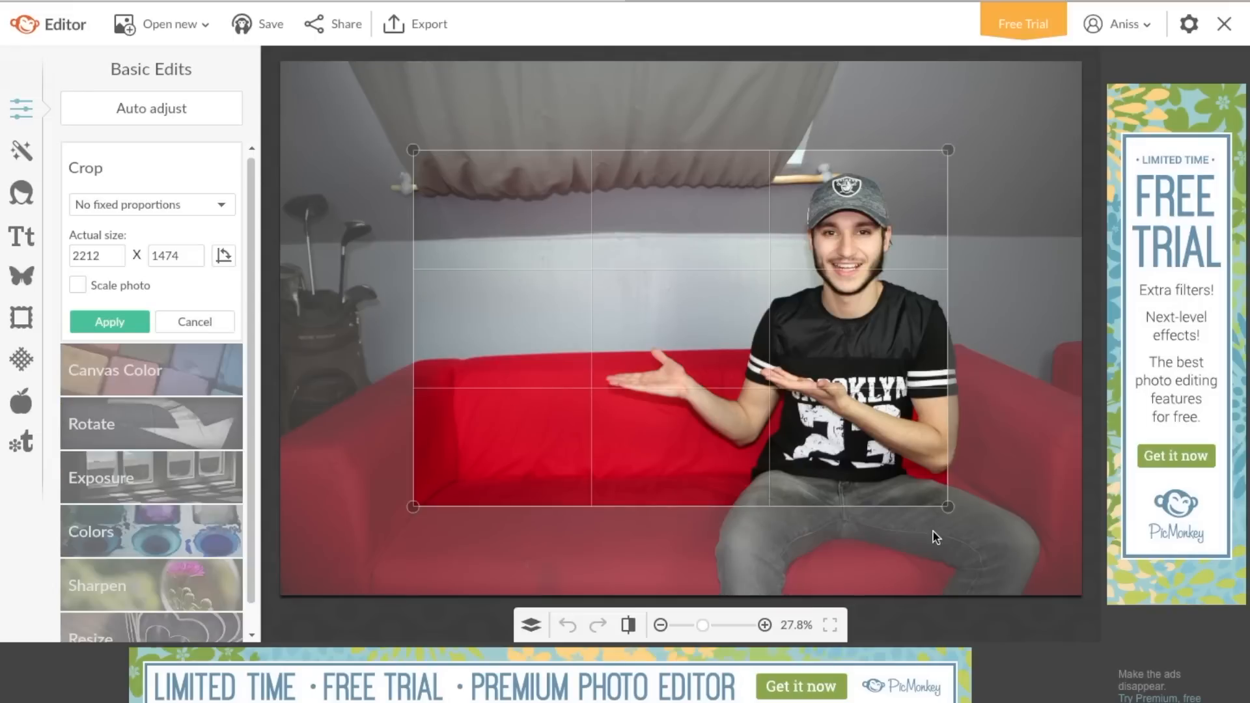
pyautogui.moveTo(948, 506); pyautogui.dragTo(962, 481)
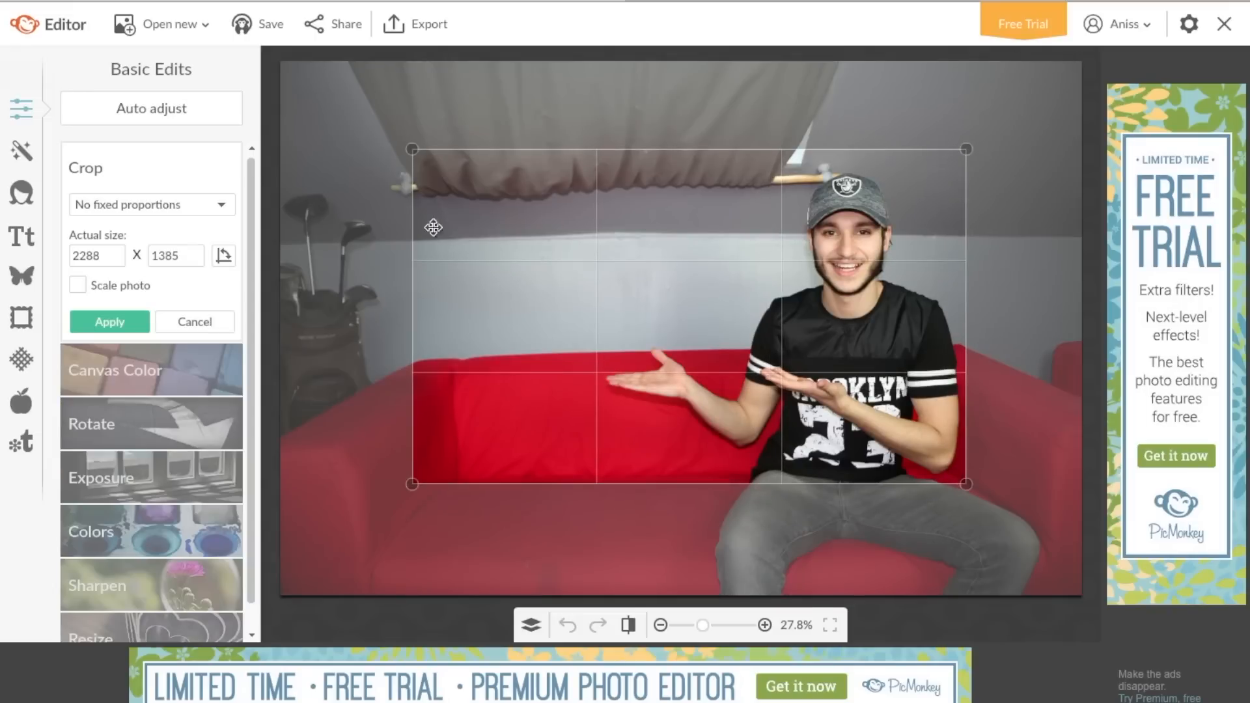
pyautogui.click(111, 321)
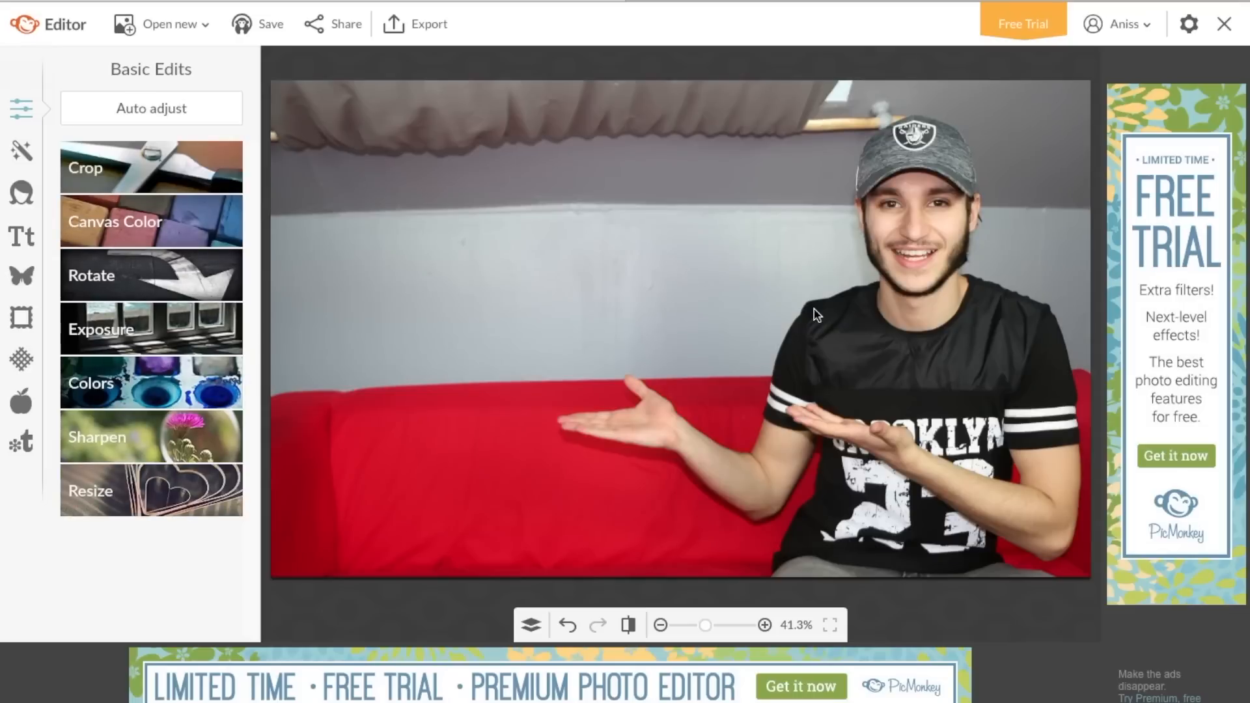
# Step: Adjust the photo's exposure settings for stronger contrast and apply them
pyautogui.click(193, 328)
pyautogui.moveTo(248, 362); pyautogui.dragTo(248, 397)
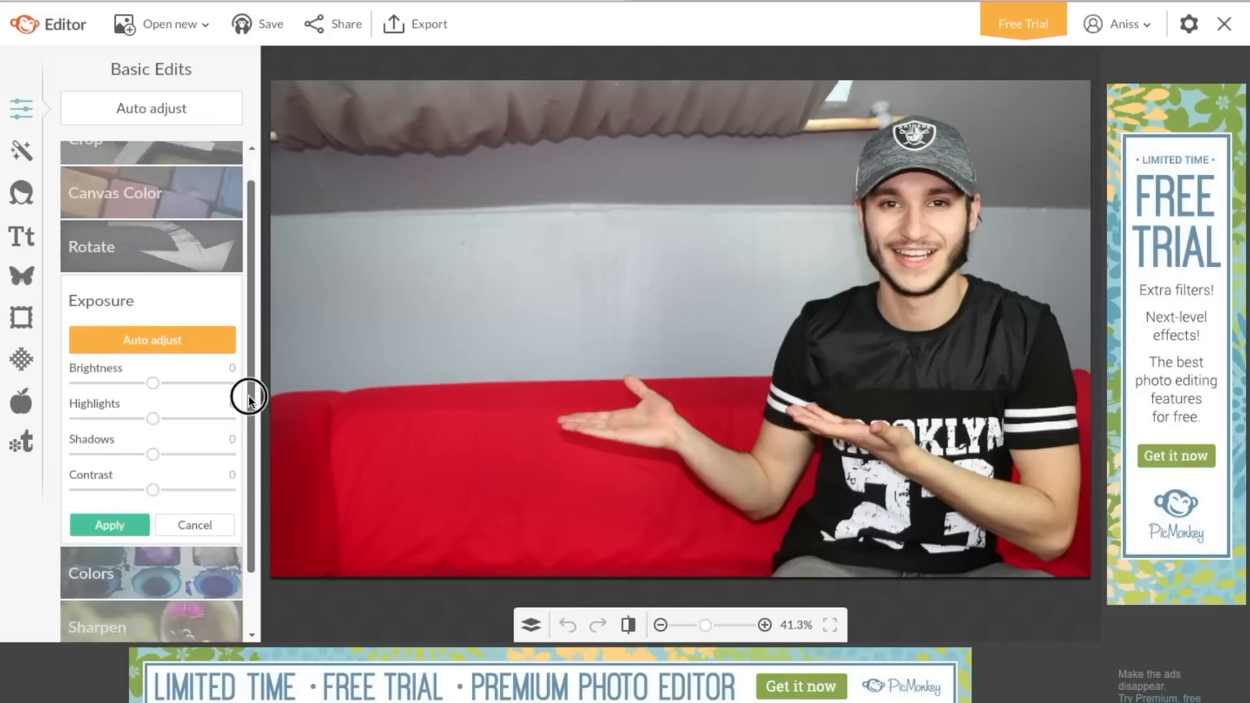
pyautogui.moveTo(152, 365); pyautogui.dragTo(149, 474)
pyautogui.click(114, 507)
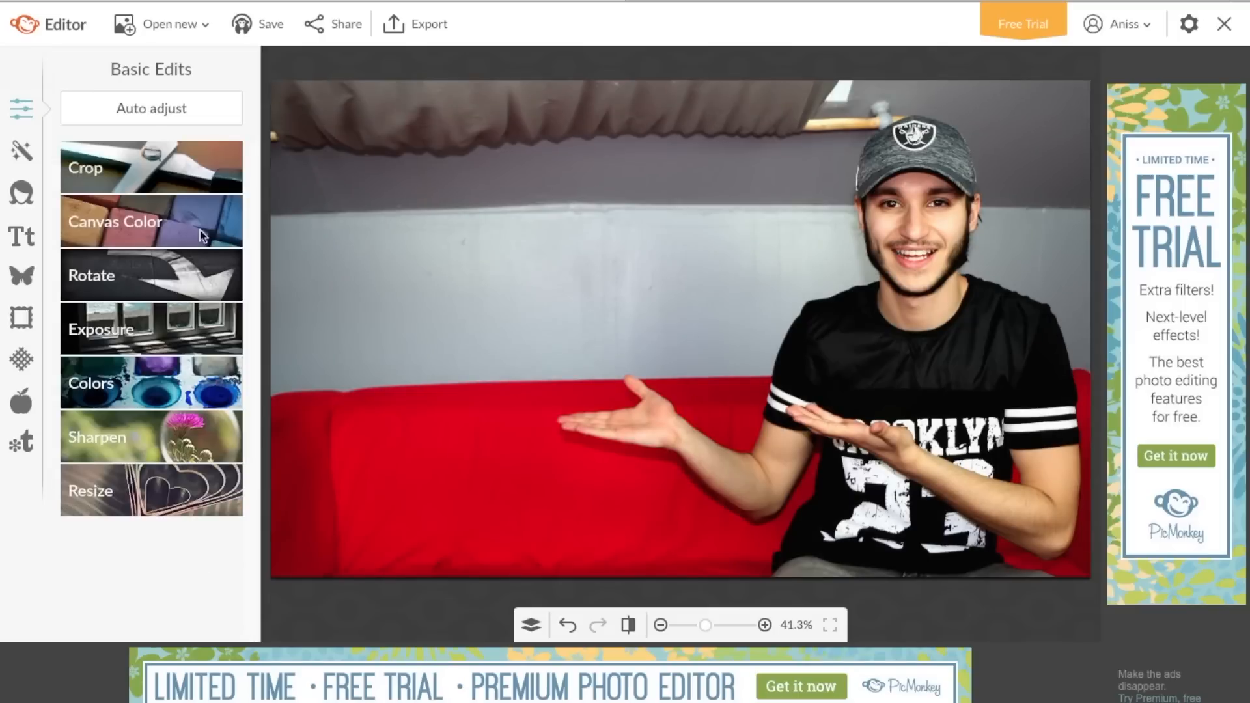
# Step: Try the Black and White effect on the photo
pyautogui.click(23, 153)
pyautogui.moveTo(248, 198); pyautogui.dragTo(182, 274)
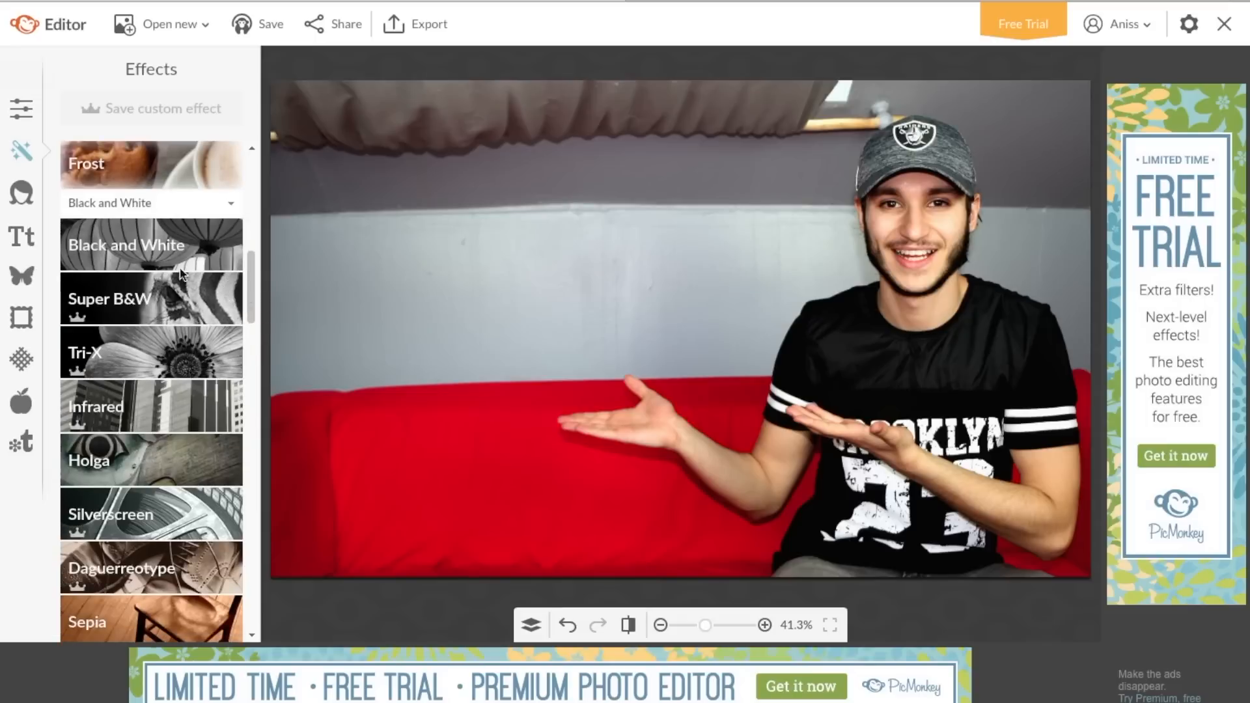
pyautogui.click(165, 262)
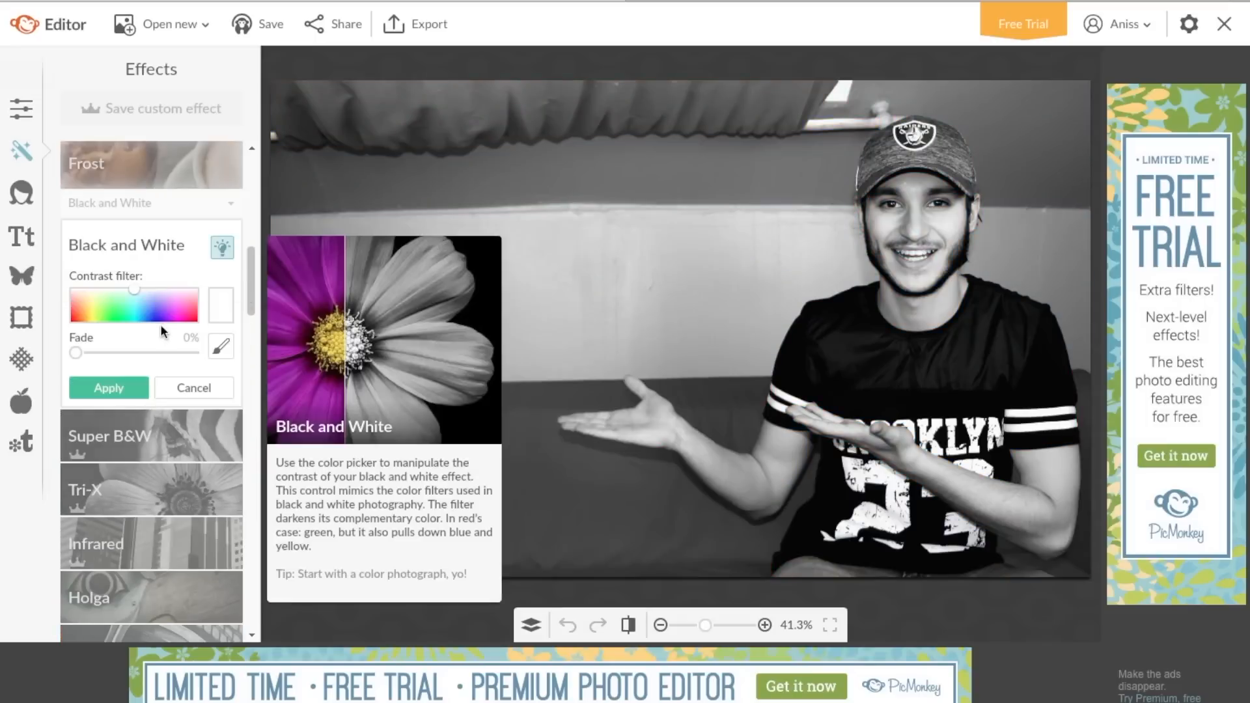
pyautogui.click(207, 387)
# Step: Try the Sepia effect on the photo with an increased fade
pyautogui.scroll(-1, 248, 280)
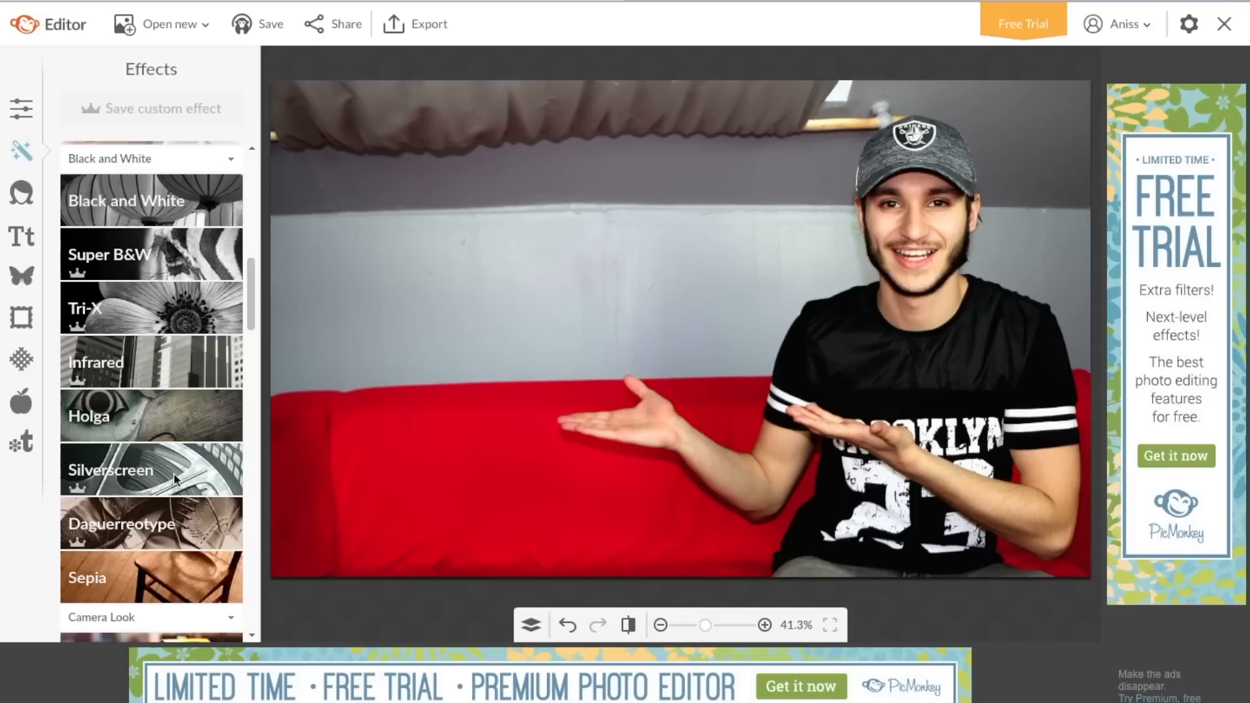
pyautogui.click(149, 575)
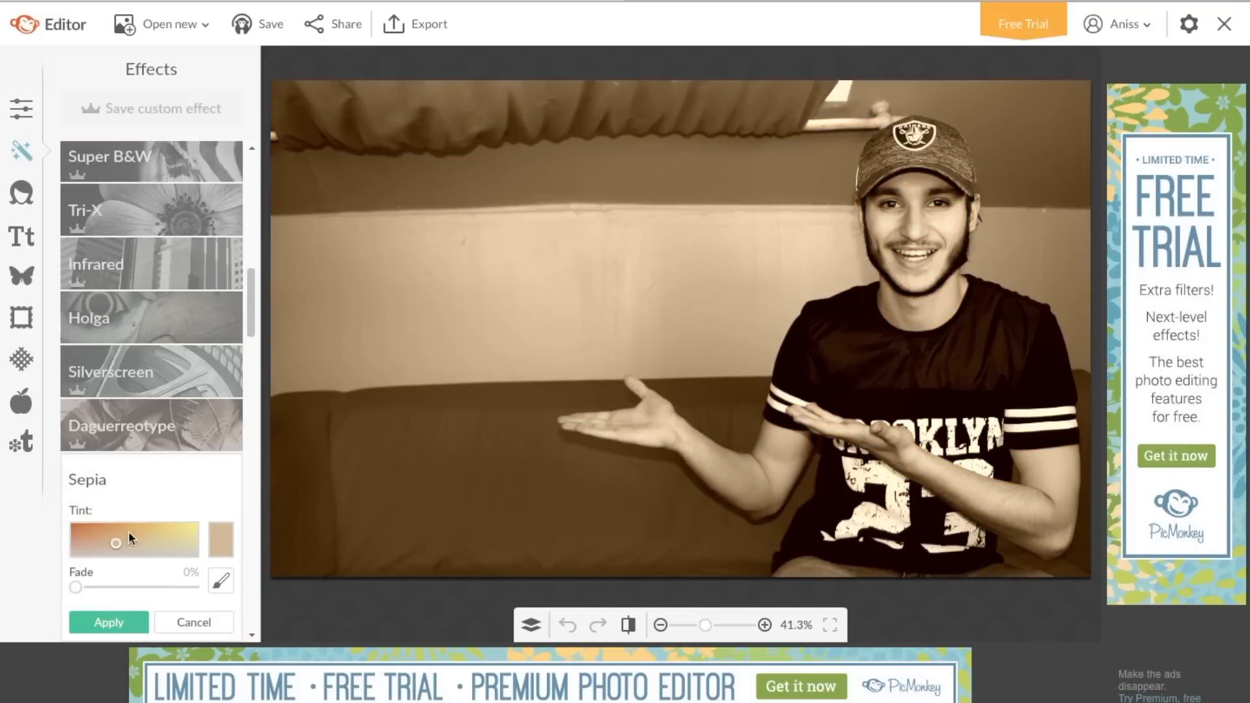
pyautogui.moveTo(251, 332); pyautogui.dragTo(249, 366)
pyautogui.moveTo(80, 381); pyautogui.dragTo(128, 376)
pyautogui.click(201, 416)
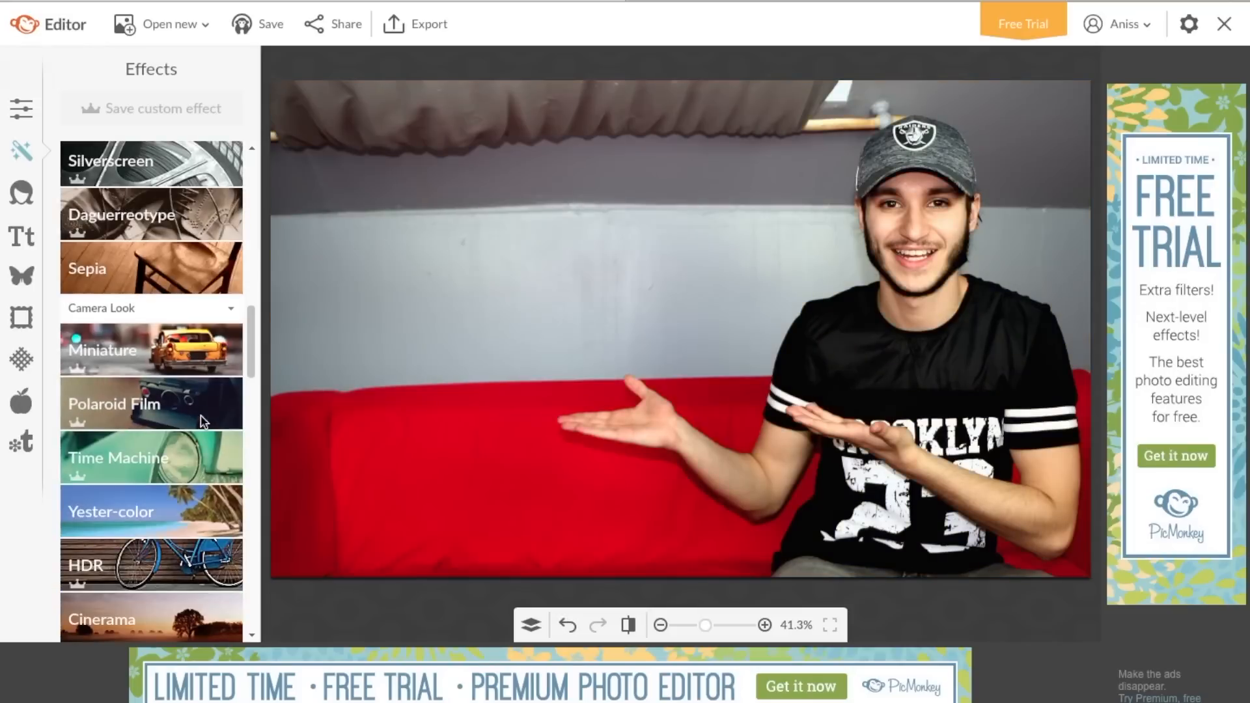
# Step: Try the Blemish Fix touch-up with a larger brush size
pyautogui.click(22, 193)
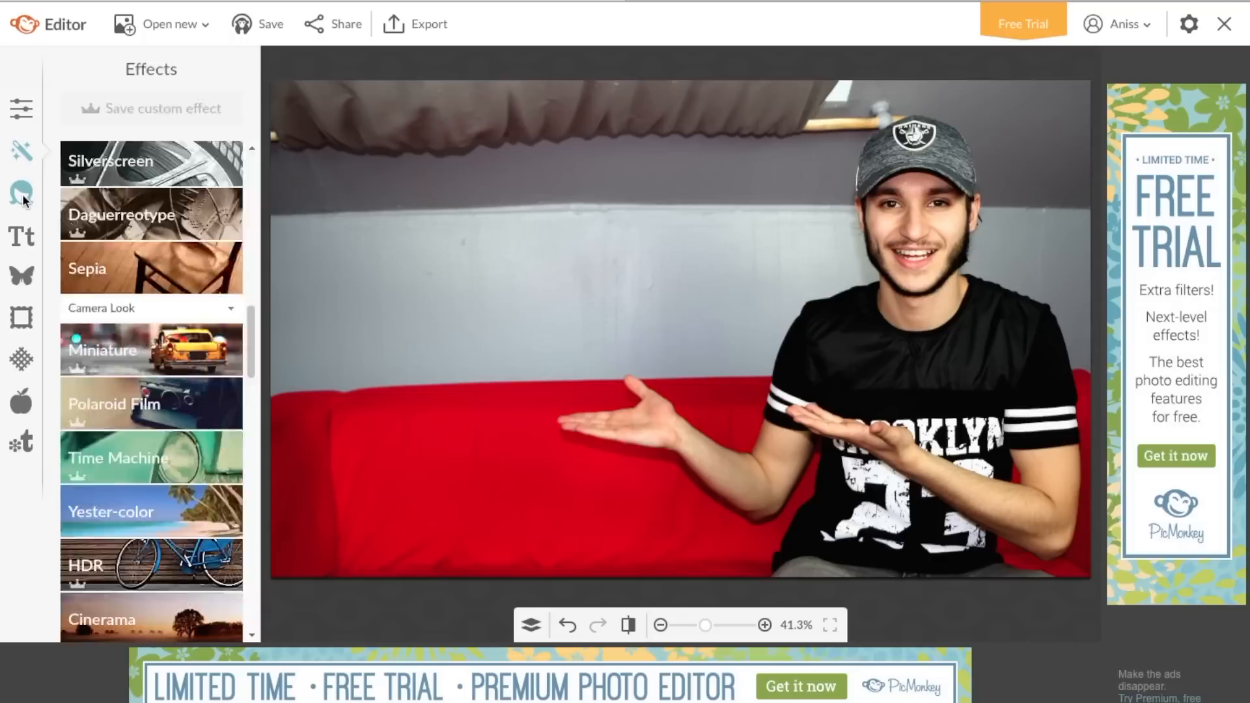
pyautogui.click(141, 146)
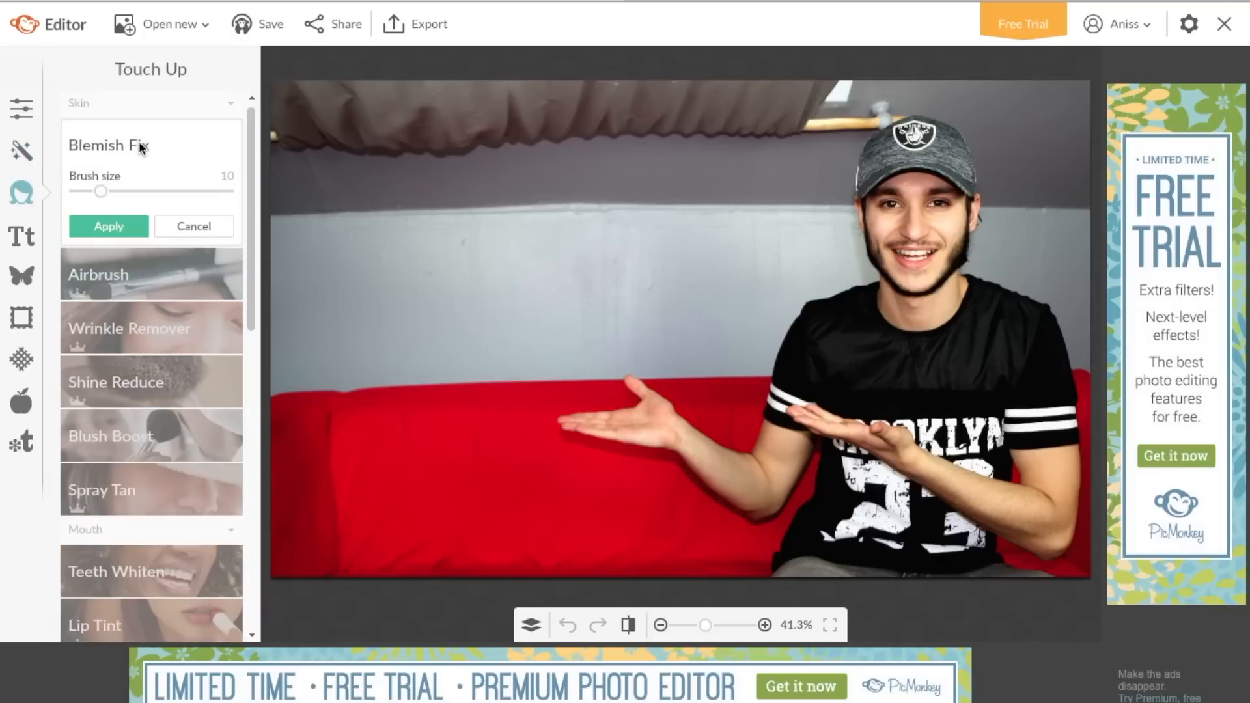
pyautogui.moveTo(102, 191); pyautogui.dragTo(123, 192)
# Step: Whiten the man's teeth using the Teeth Whiten touch-up with brush size 17, and apply it
pyautogui.scroll(-5, 246, 122)
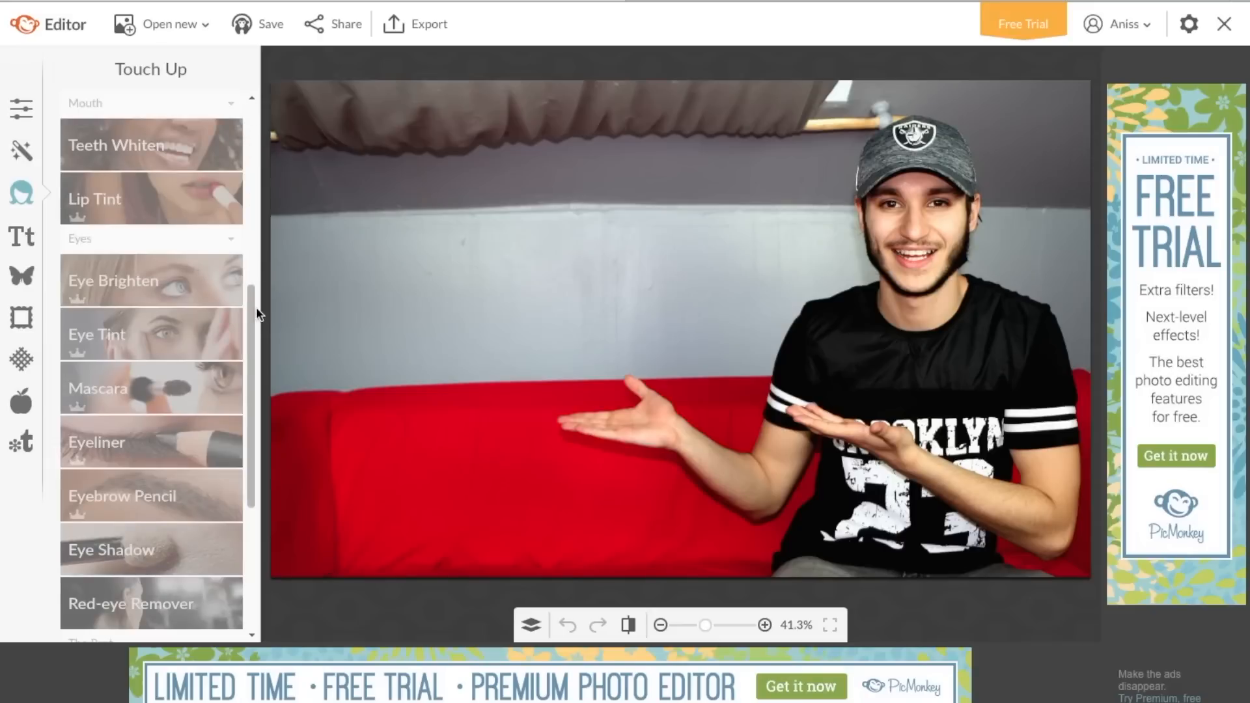
pyautogui.scroll(2, 254, 299)
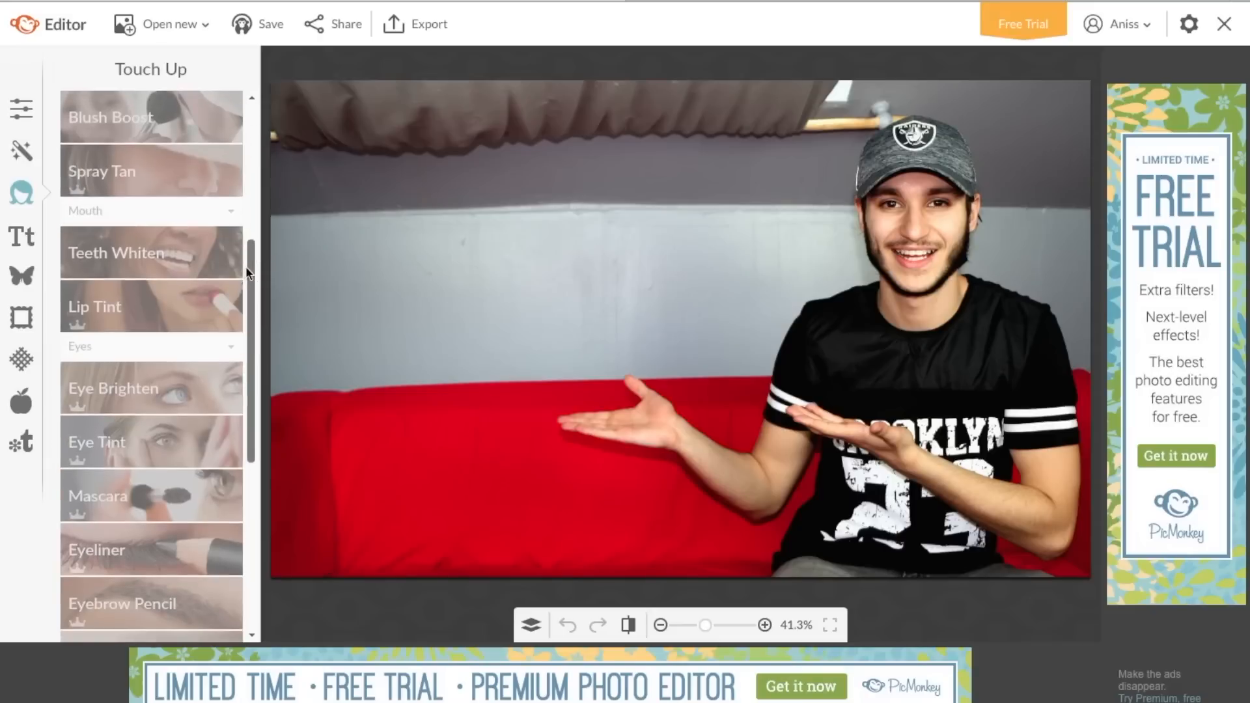
pyautogui.click(155, 253)
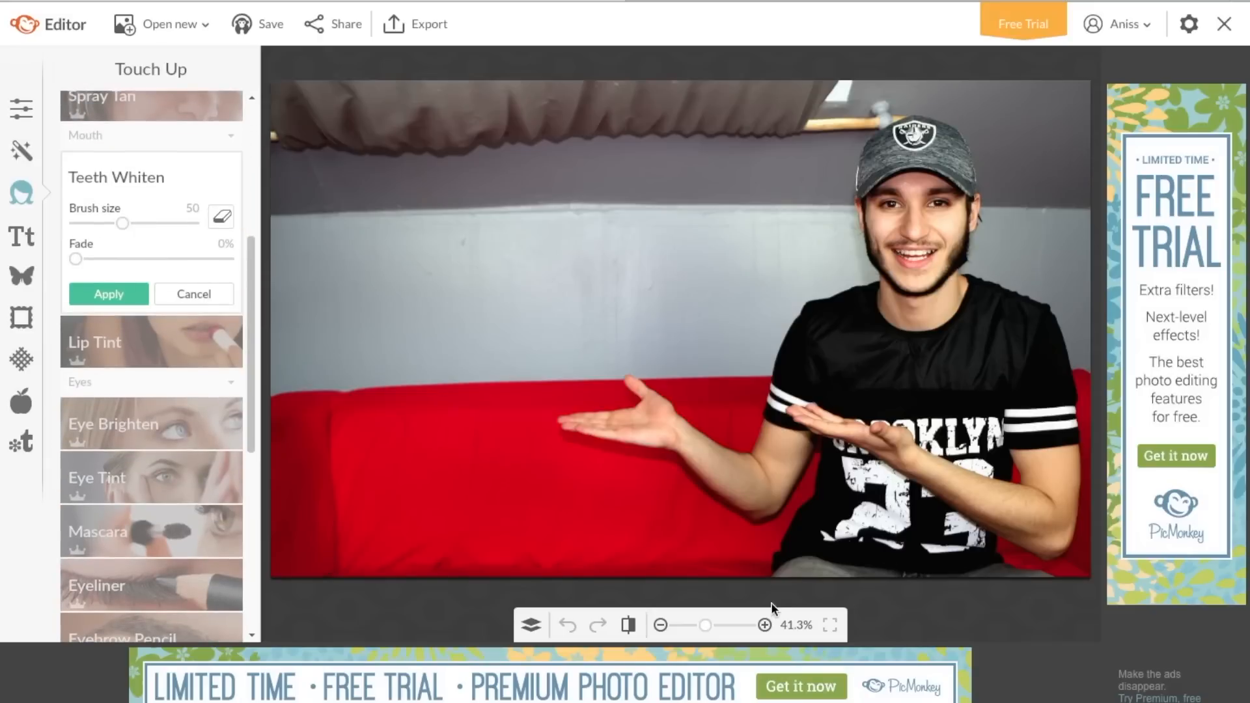
pyautogui.moveTo(706, 625); pyautogui.dragTo(730, 627)
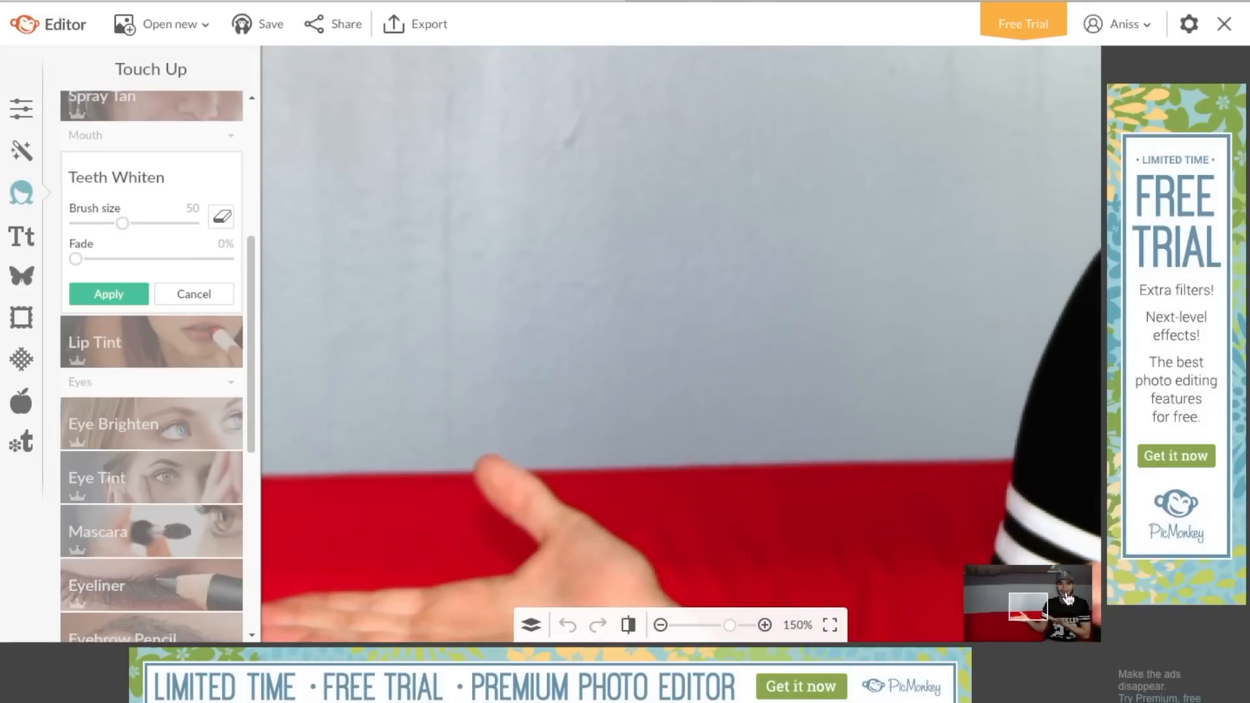
pyautogui.click(1068, 600)
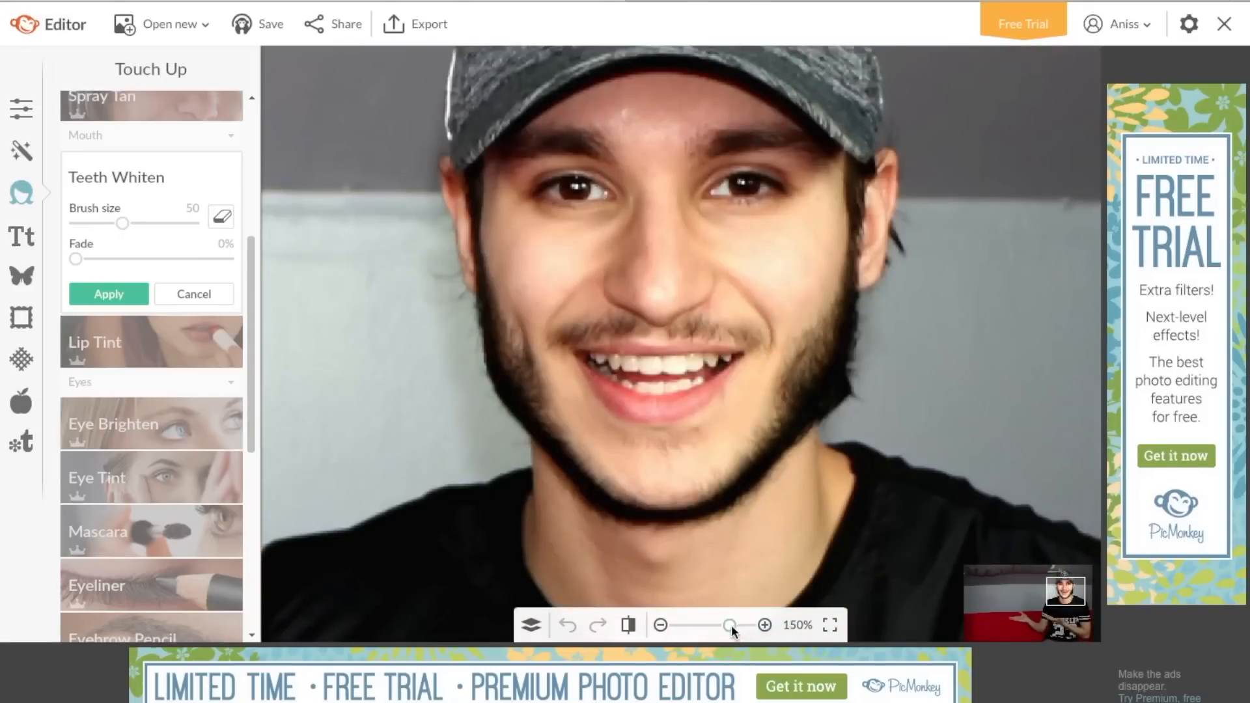
pyautogui.moveTo(732, 624); pyautogui.dragTo(737, 625)
pyautogui.click(98, 223)
pyautogui.moveTo(632, 412)
pyautogui.mouseDown()
pyautogui.moveTo(601, 396)
pyautogui.moveTo(627, 396)
pyautogui.moveTo(554, 385)
pyautogui.moveTo(621, 396)
pyautogui.moveTo(656, 387)
pyautogui.mouseUp()
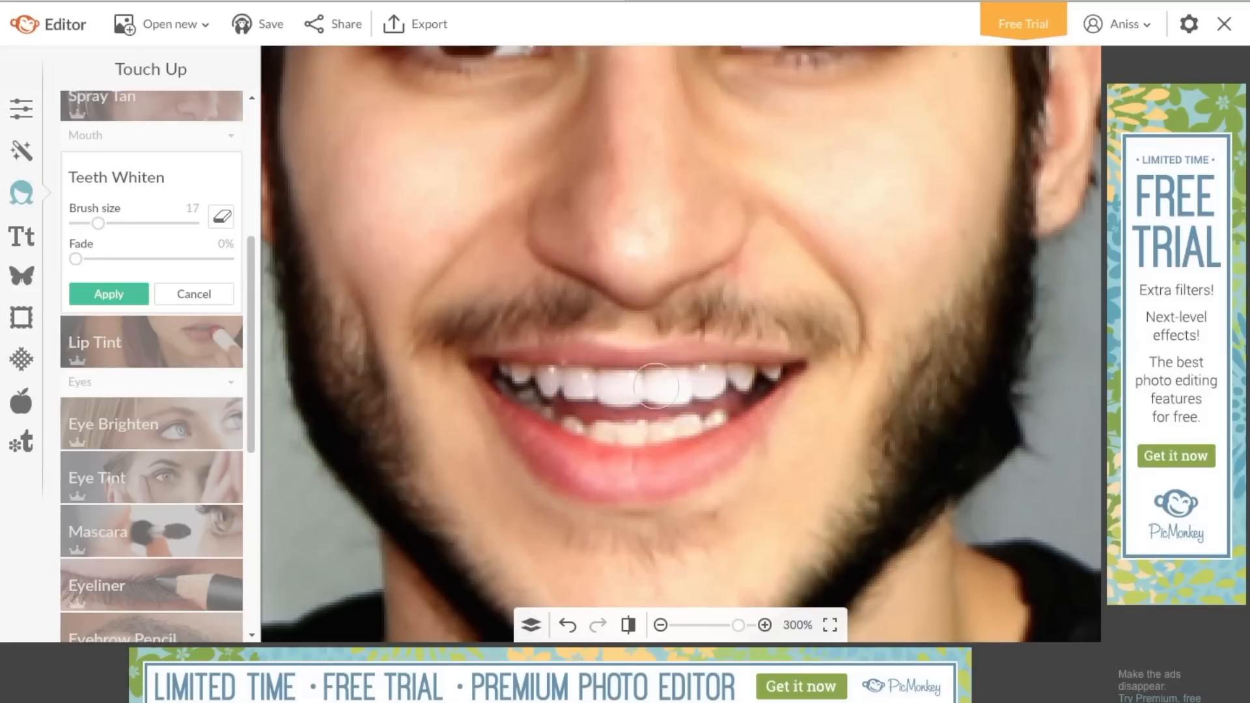
pyautogui.moveTo(722, 629); pyautogui.dragTo(712, 623)
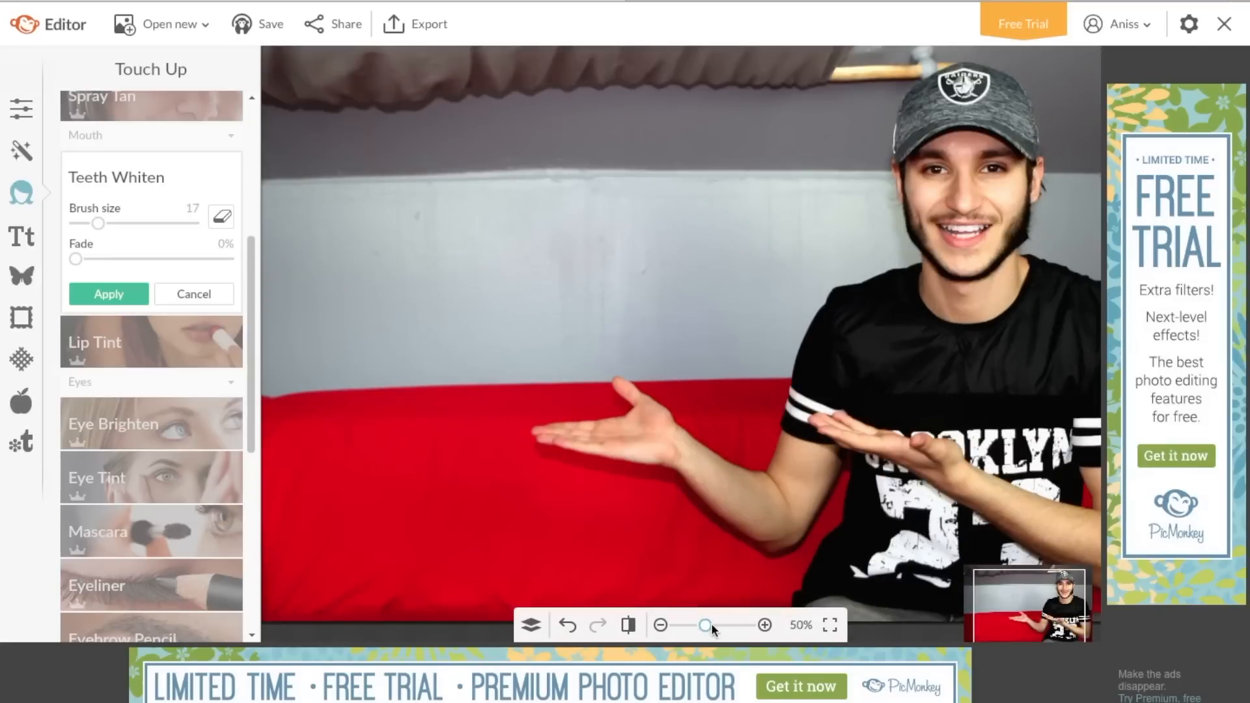
pyautogui.click(120, 287)
pyautogui.click(22, 276)
pyautogui.click(21, 240)
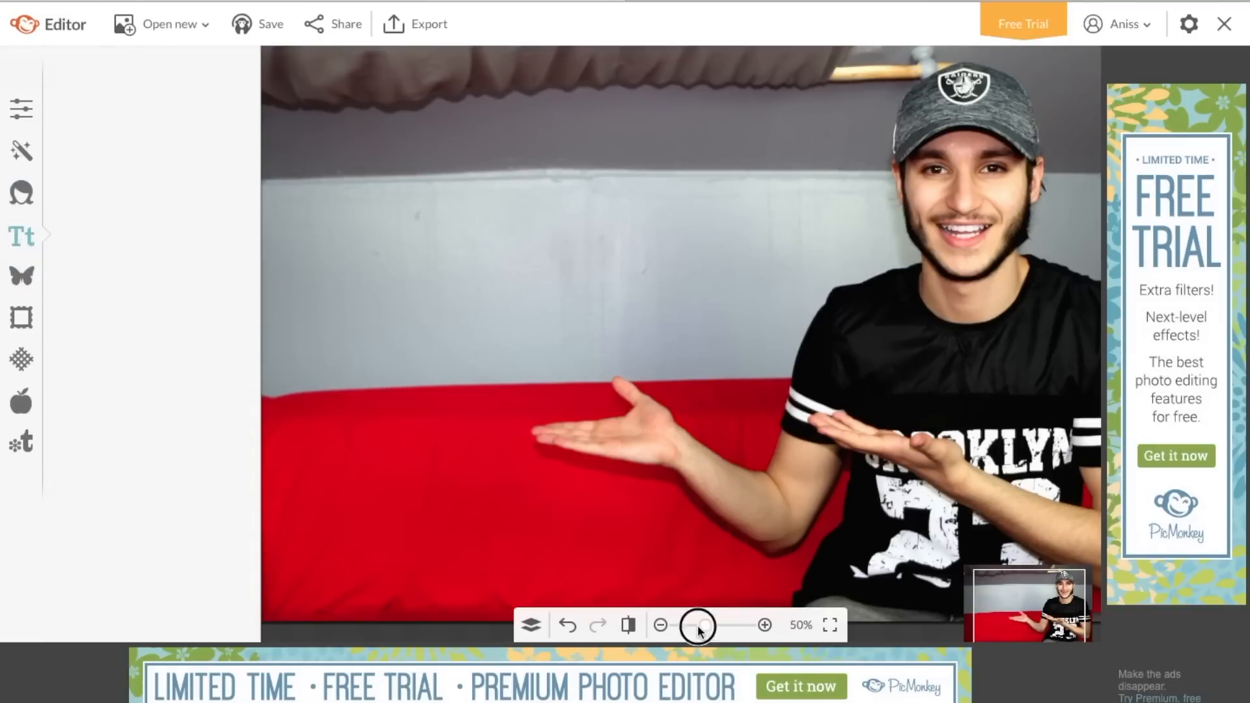
pyautogui.moveTo(697, 625); pyautogui.dragTo(703, 626)
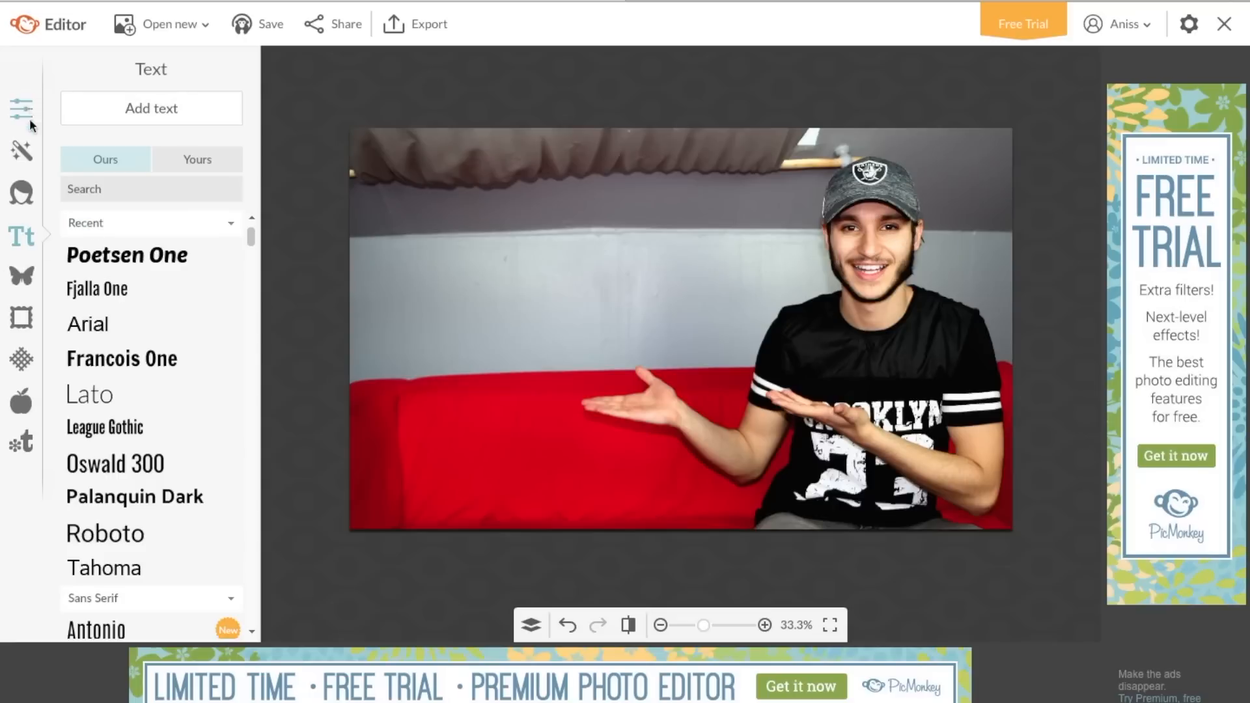
# Step: Try painting the man's face with the Zombulate effect from the Zombies theme
pyautogui.click(22, 405)
pyautogui.moveTo(245, 159); pyautogui.dragTo(252, 441)
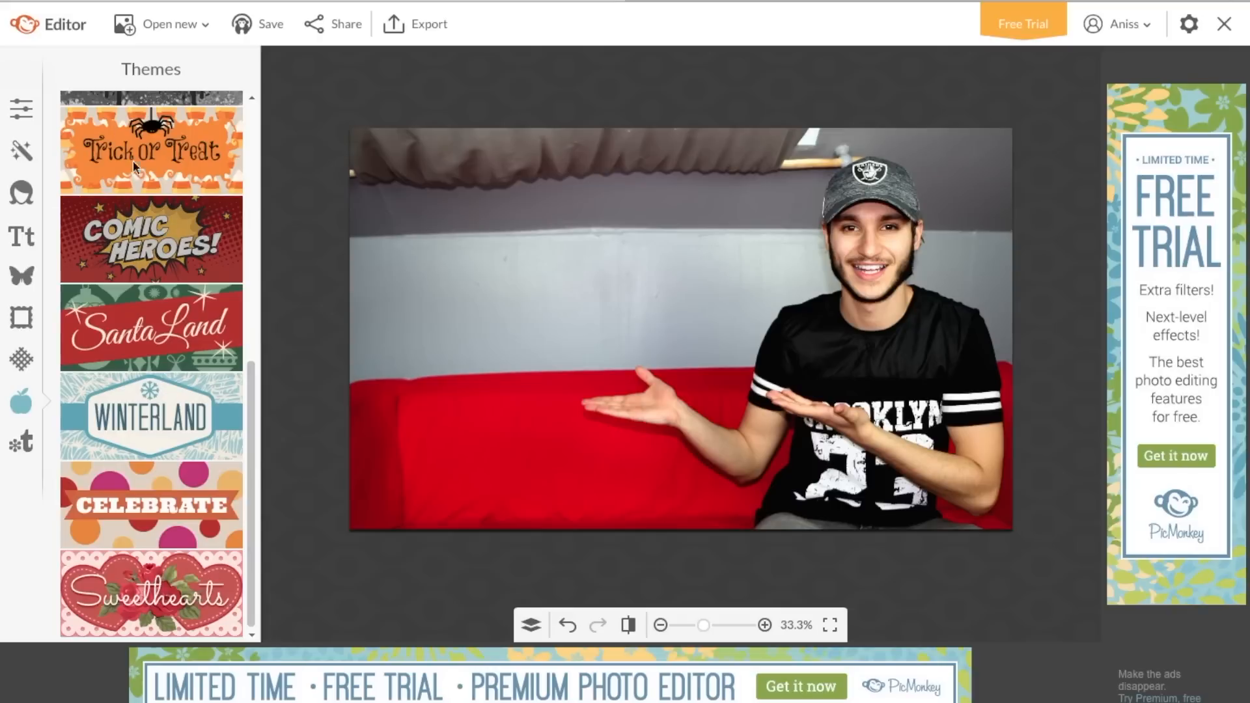
pyautogui.moveTo(254, 514); pyautogui.dragTo(254, 307)
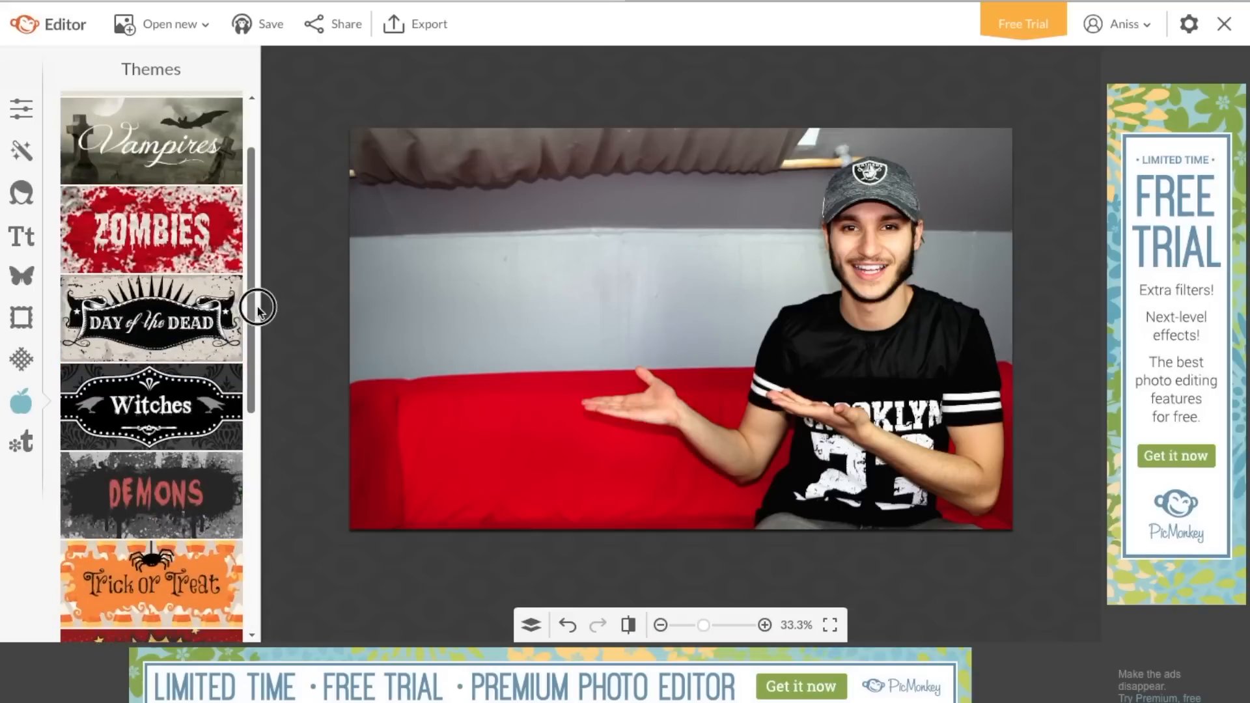
pyautogui.click(170, 251)
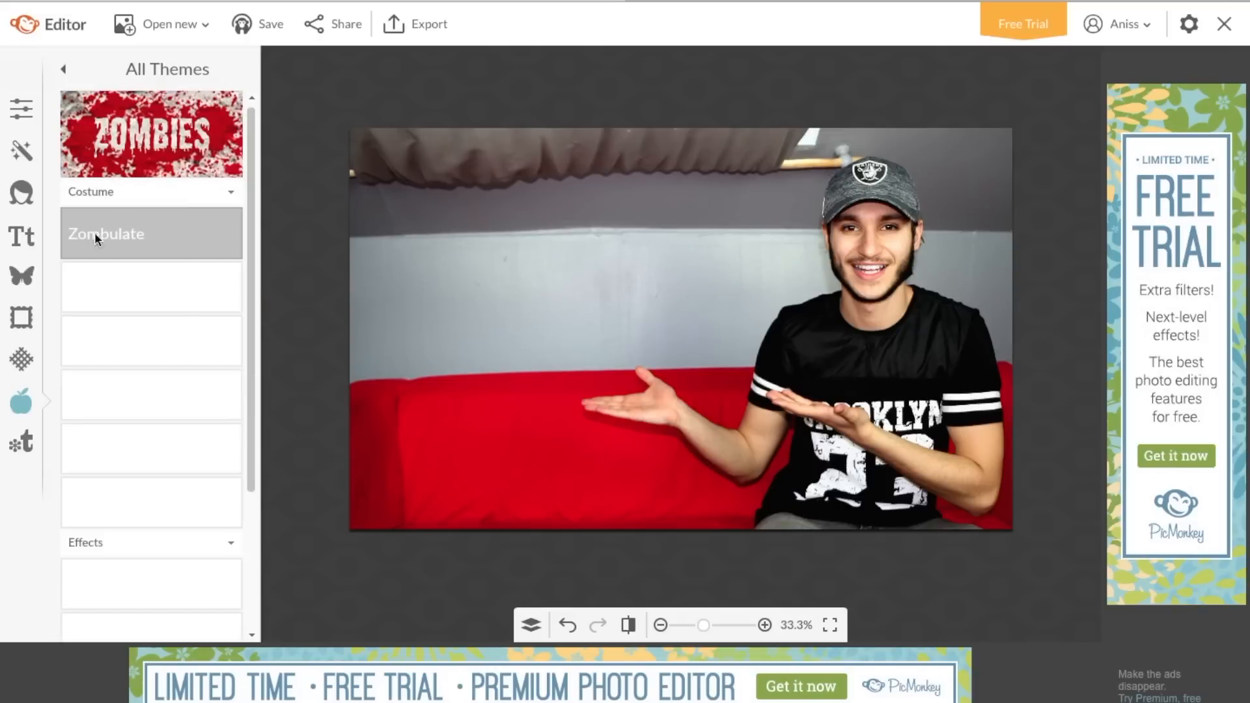
pyautogui.click(166, 232)
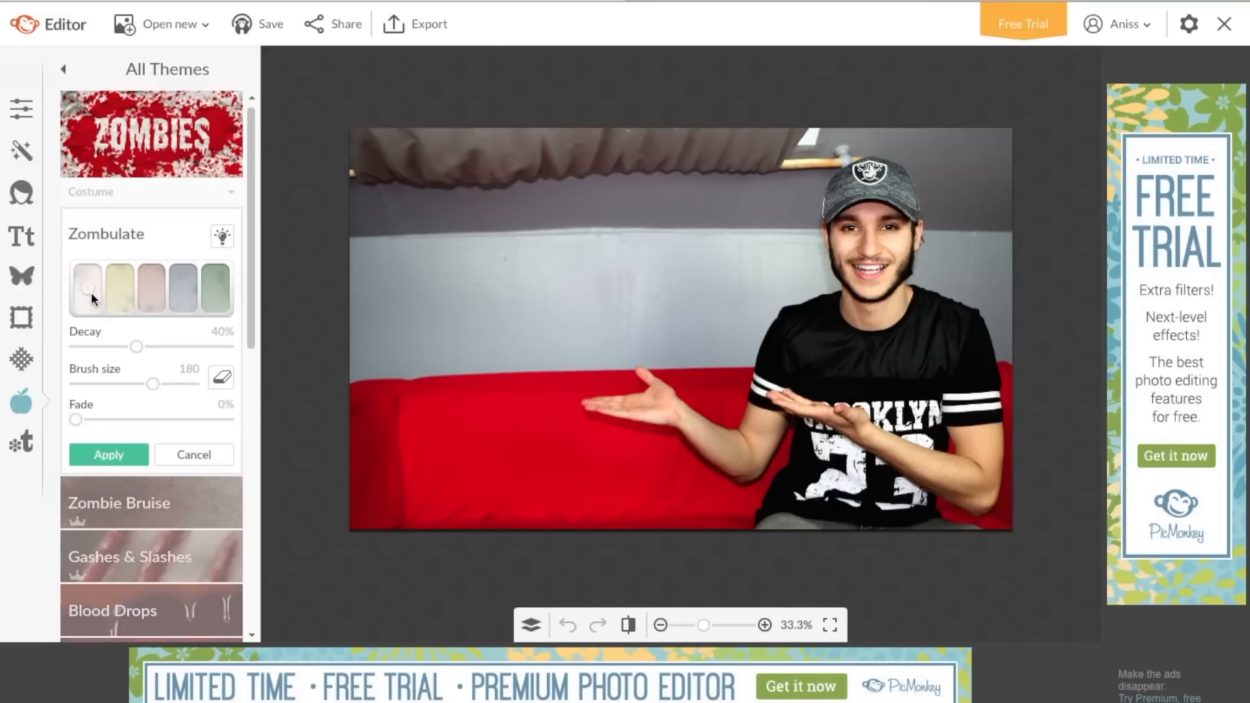
pyautogui.moveTo(893, 255)
pyautogui.mouseDown()
pyautogui.moveTo(879, 204)
pyautogui.moveTo(891, 277)
pyautogui.mouseUp()
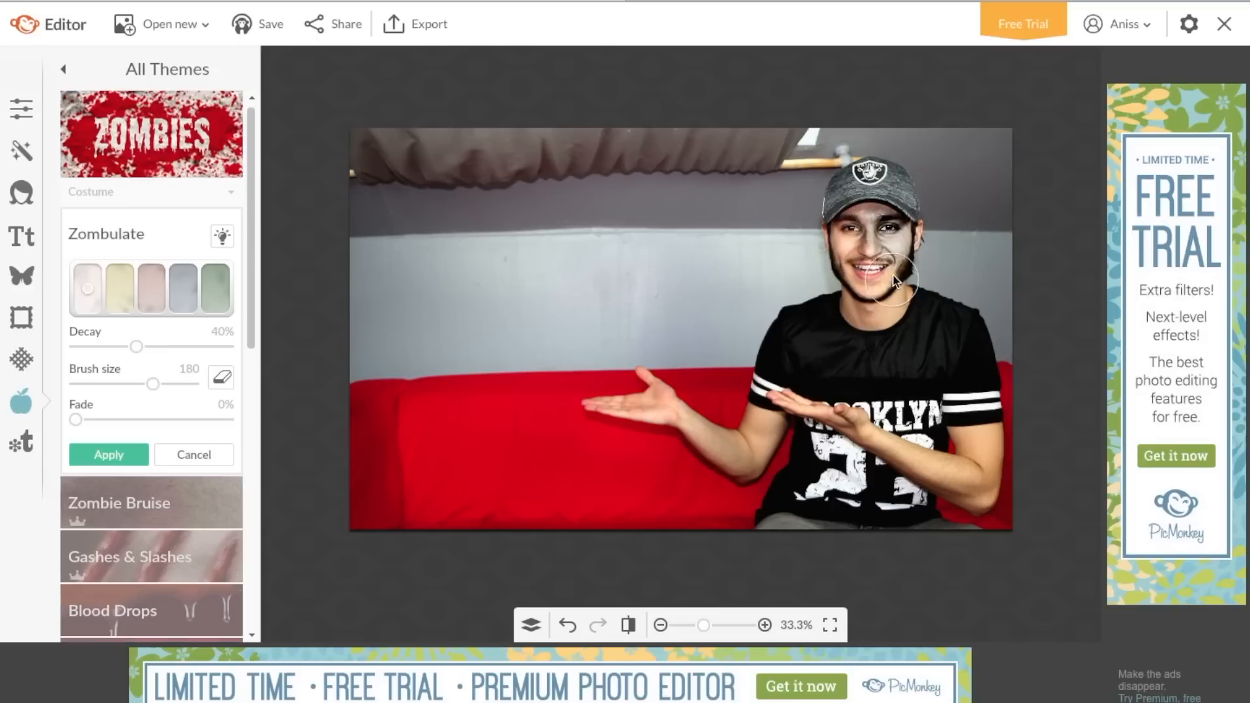
pyautogui.click(195, 454)
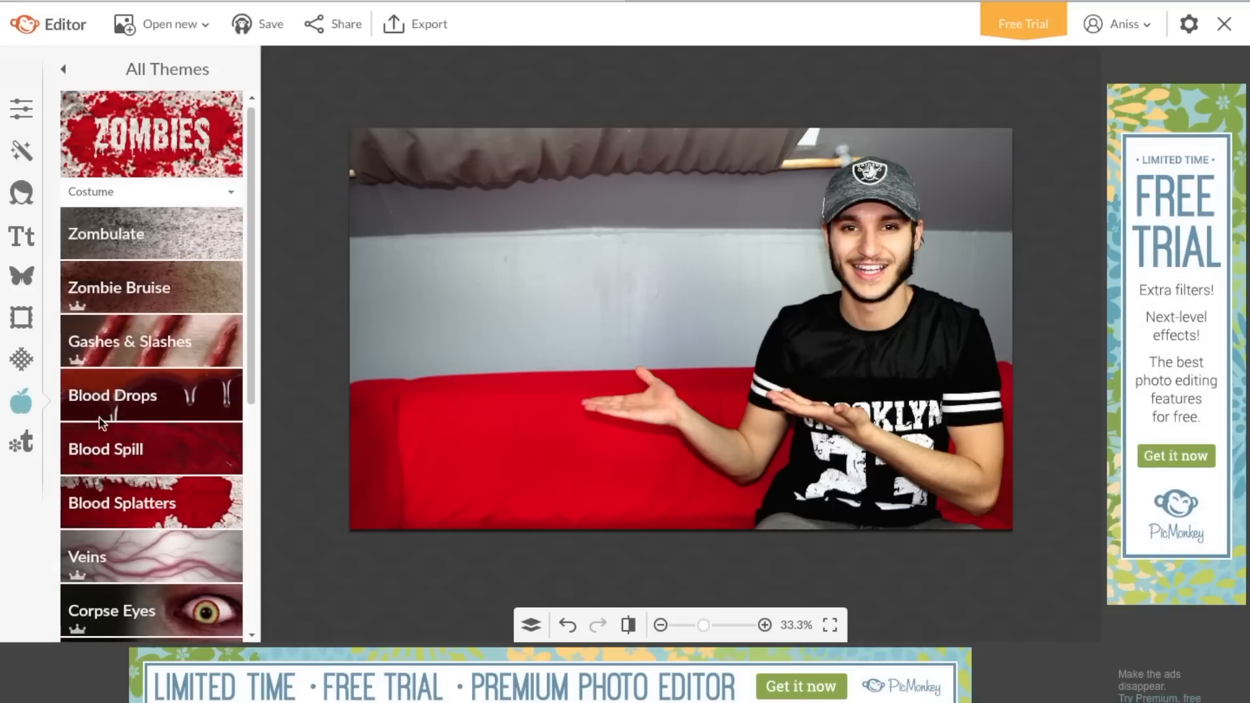
# Step: Add the first Blood Splatters shape over the man's bent elbow beside the shirt and open the layer list
pyautogui.click(155, 498)
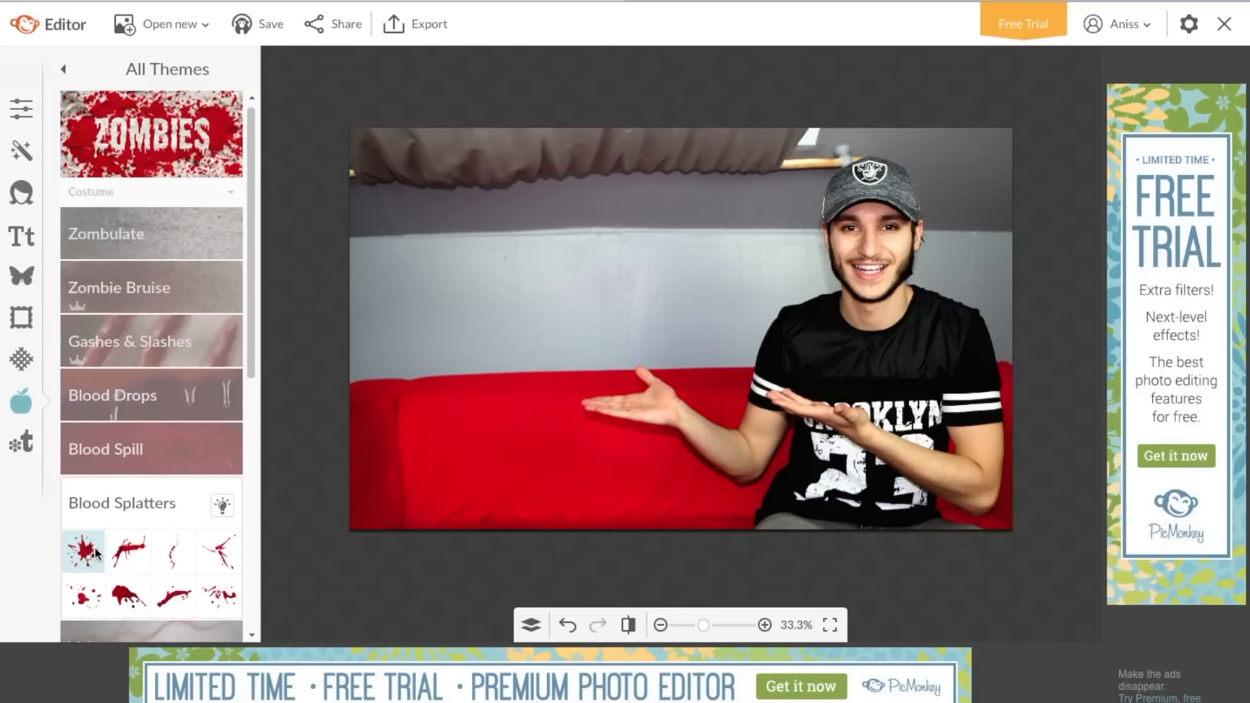
pyautogui.moveTo(688, 320); pyautogui.dragTo(772, 415)
pyautogui.click(856, 356)
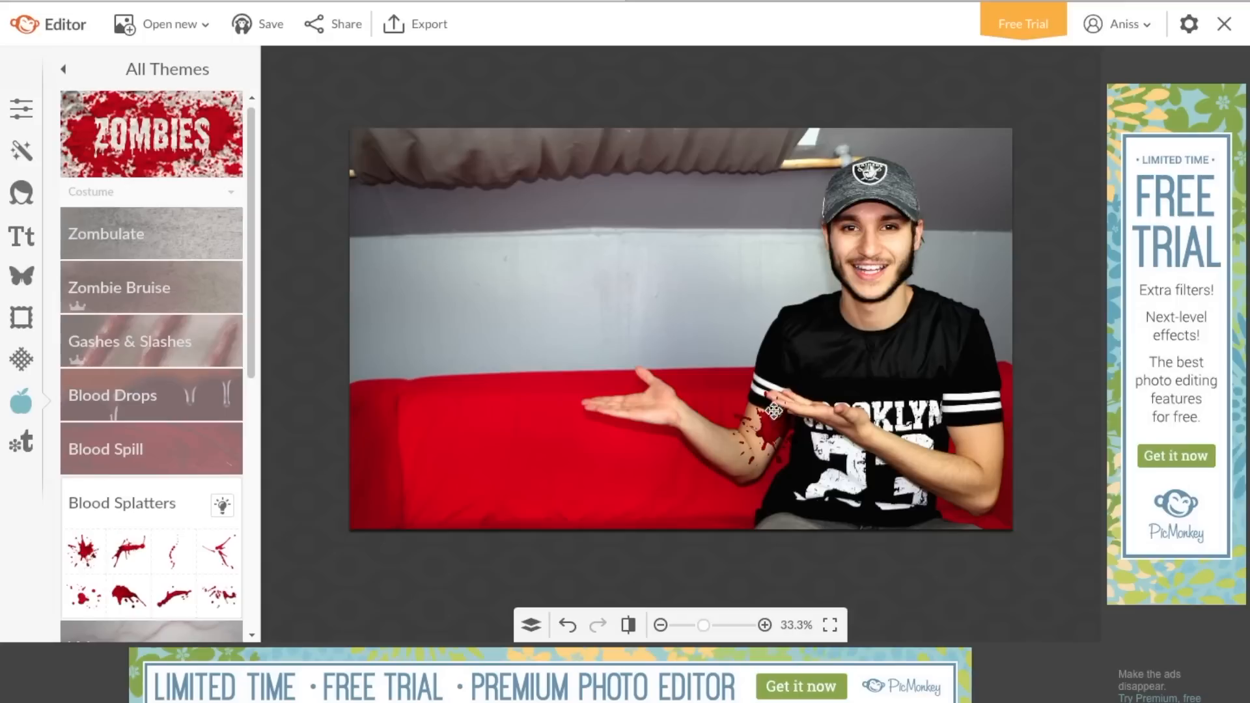
pyautogui.click(533, 627)
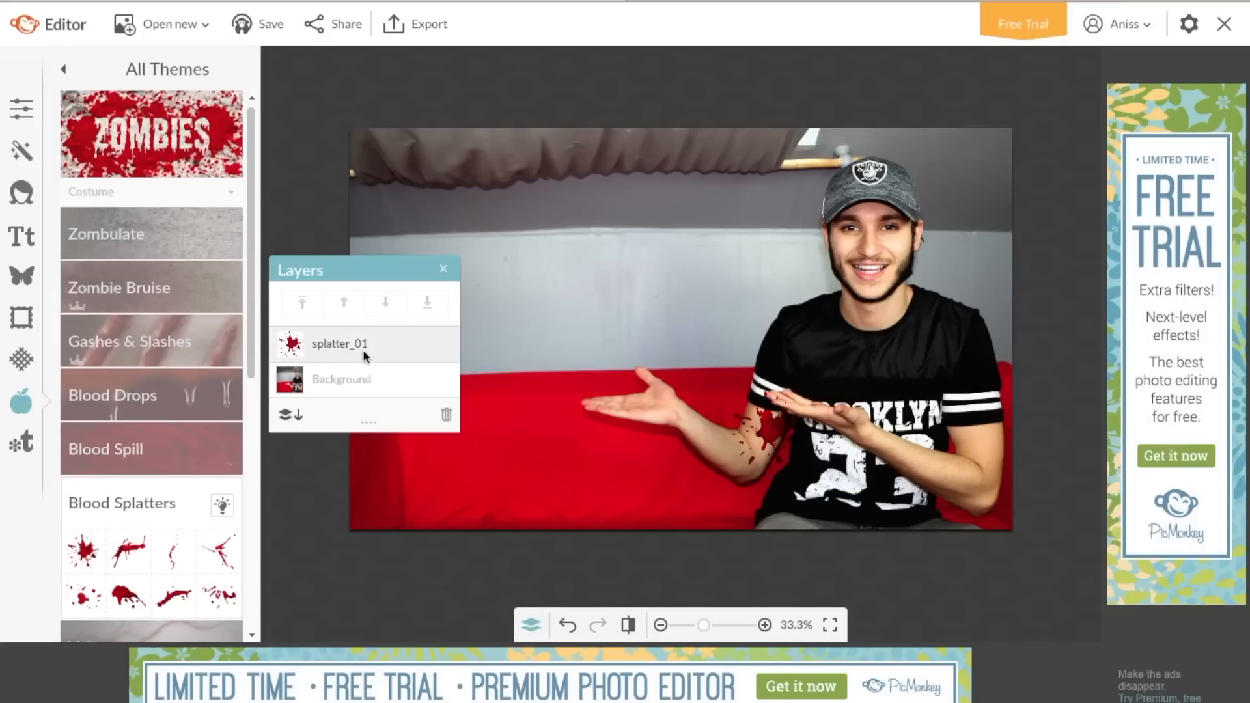
# Step: Delete the splatter_01 layer from the photo and return to the list of all themes
pyautogui.click(363, 355)
pyautogui.click(447, 416)
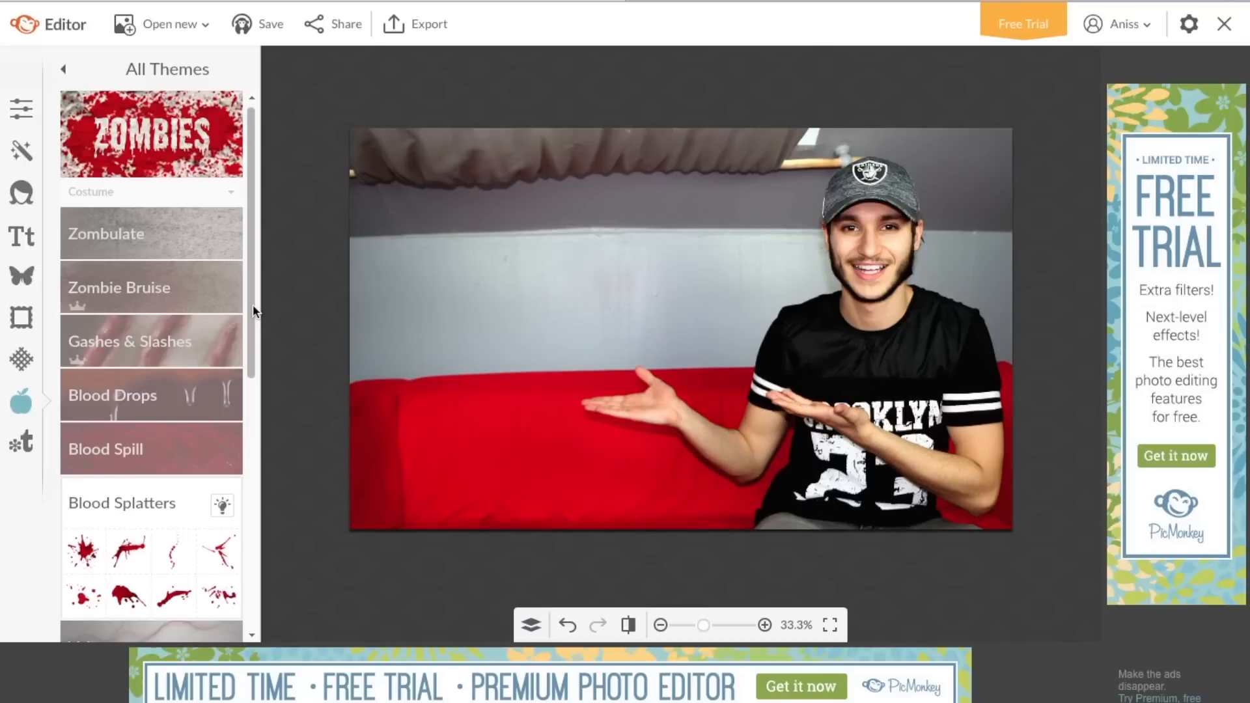
pyautogui.moveTo(252, 303); pyautogui.dragTo(245, 257)
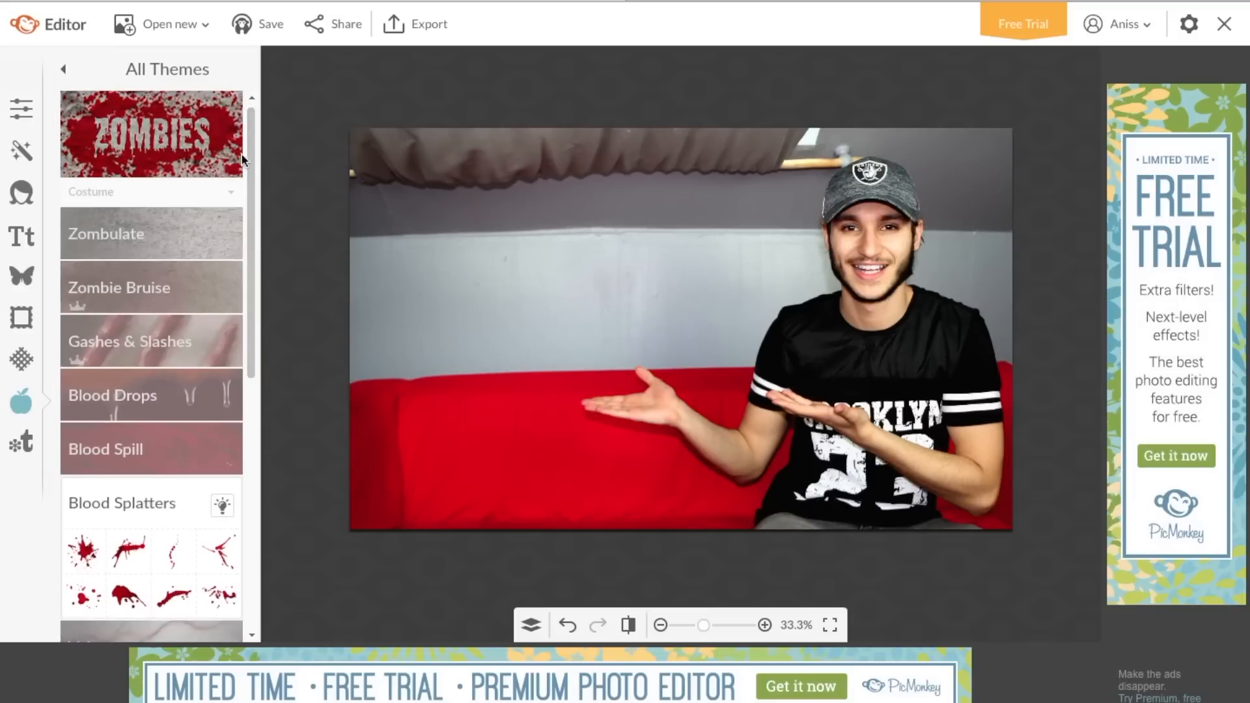
pyautogui.click(64, 69)
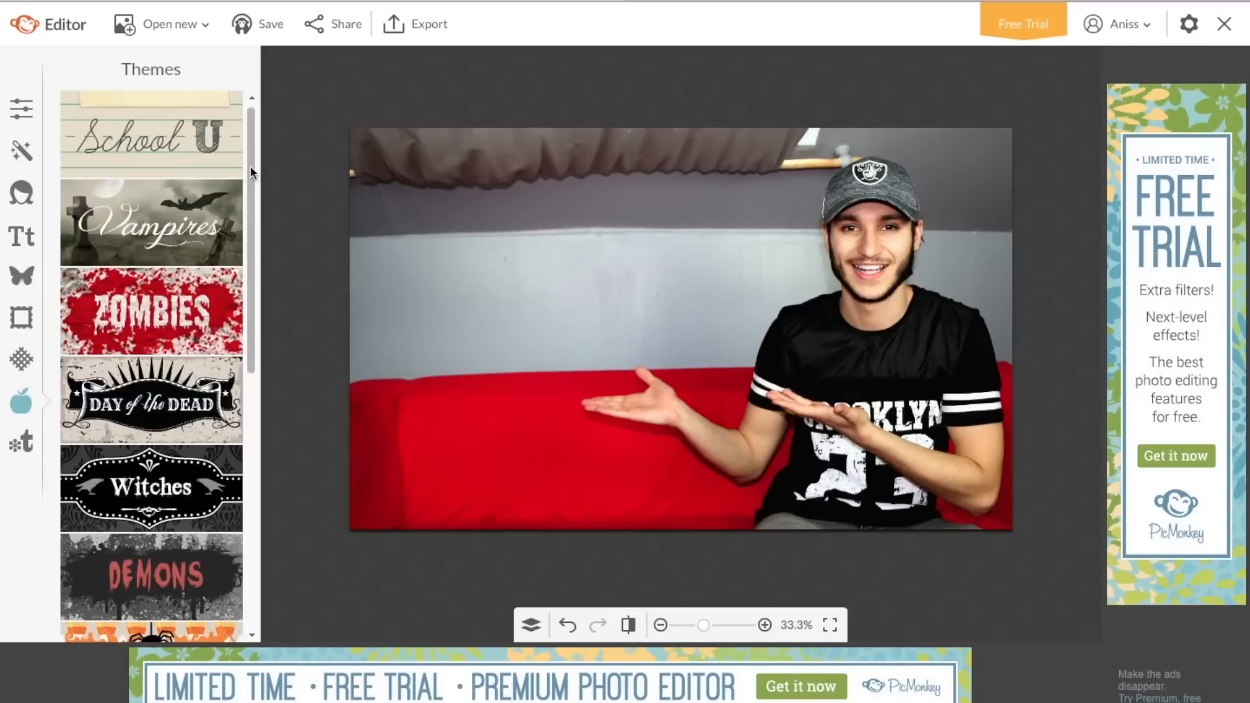
# Step: Export the edited photo to the computer as a .jpg named test with Sean quality
pyautogui.click(397, 23)
pyautogui.click(197, 185)
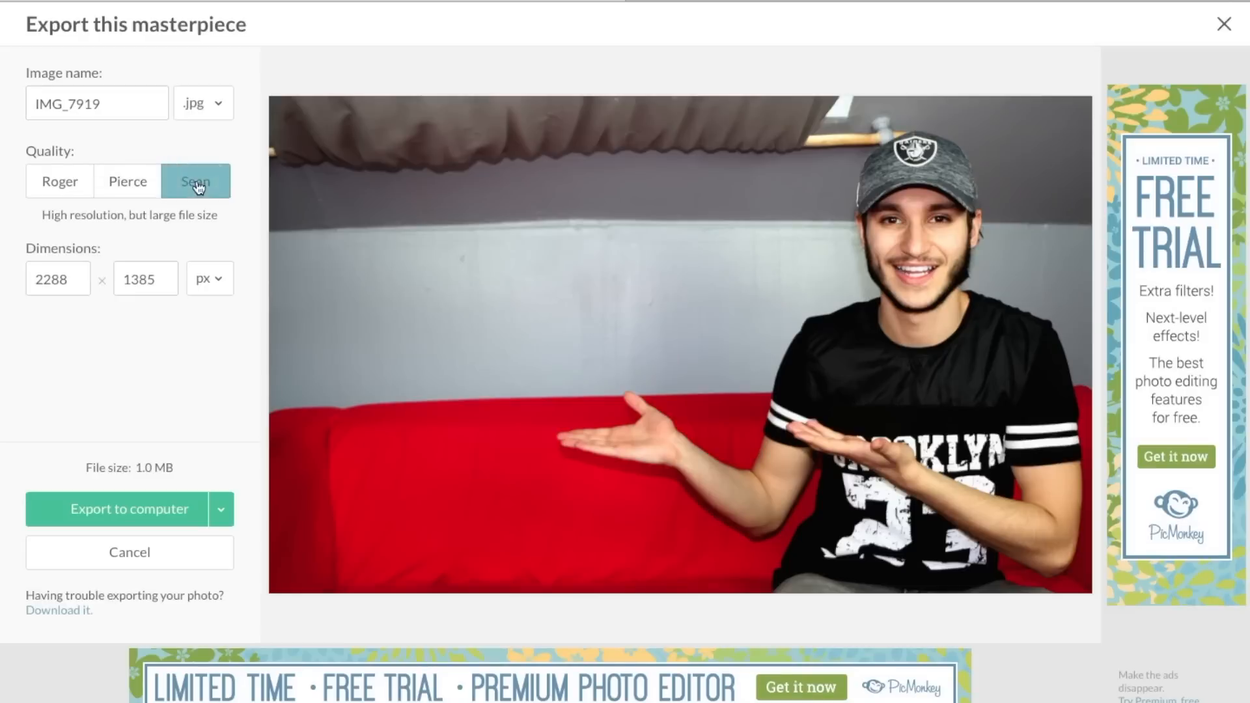
pyautogui.doubleClick(38, 101)
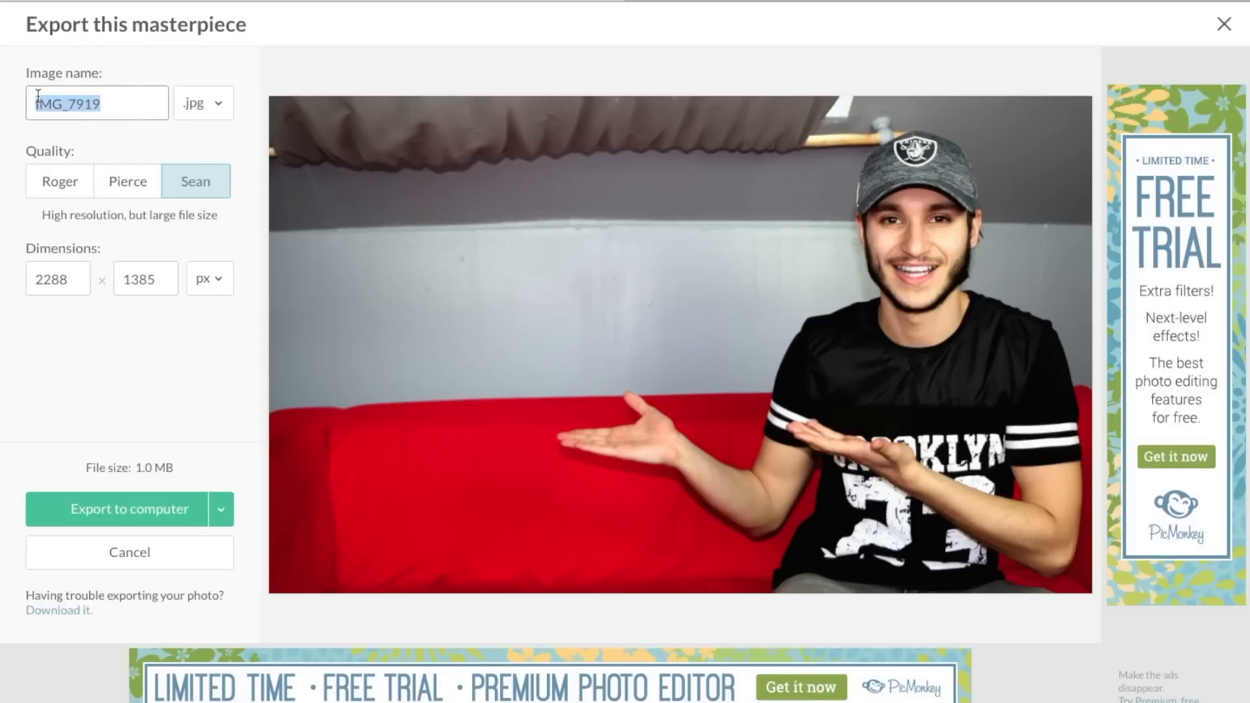
pyautogui.write('test')
pyautogui.click(149, 501)
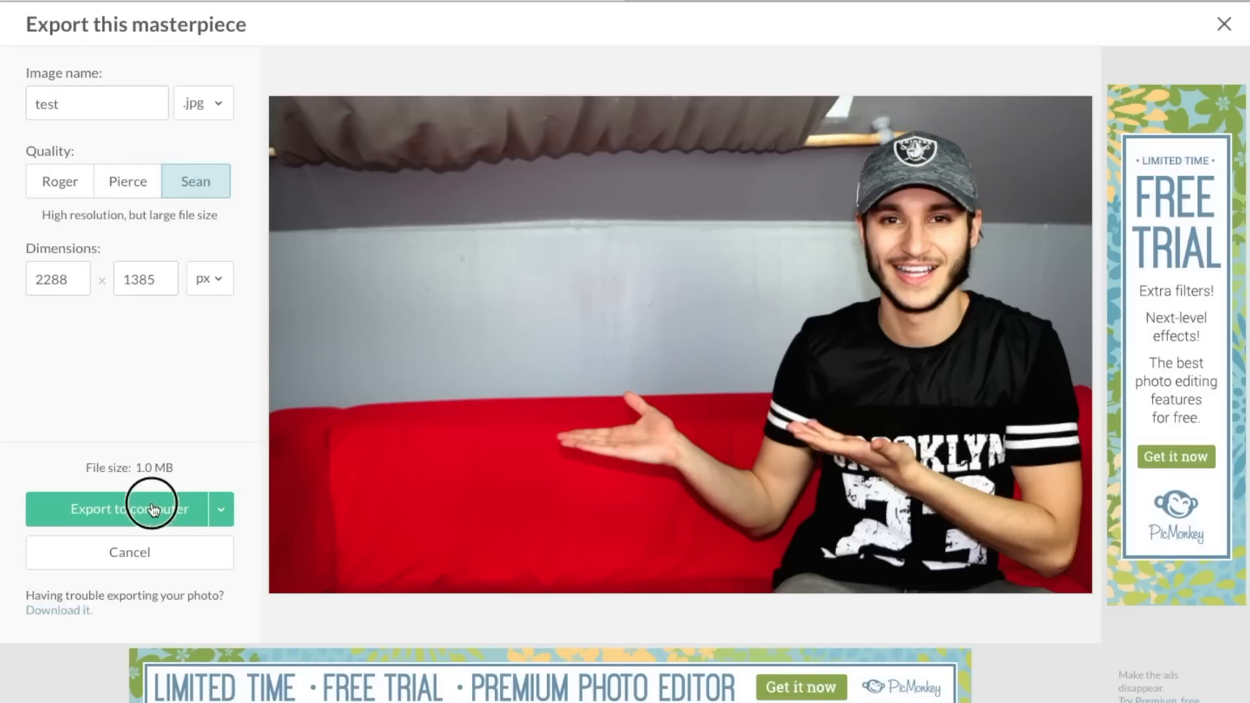
# Step: Check the width and height in the export dimensions, then leave the export without changing them
pyautogui.moveTo(65, 286); pyautogui.dragTo(24, 278)
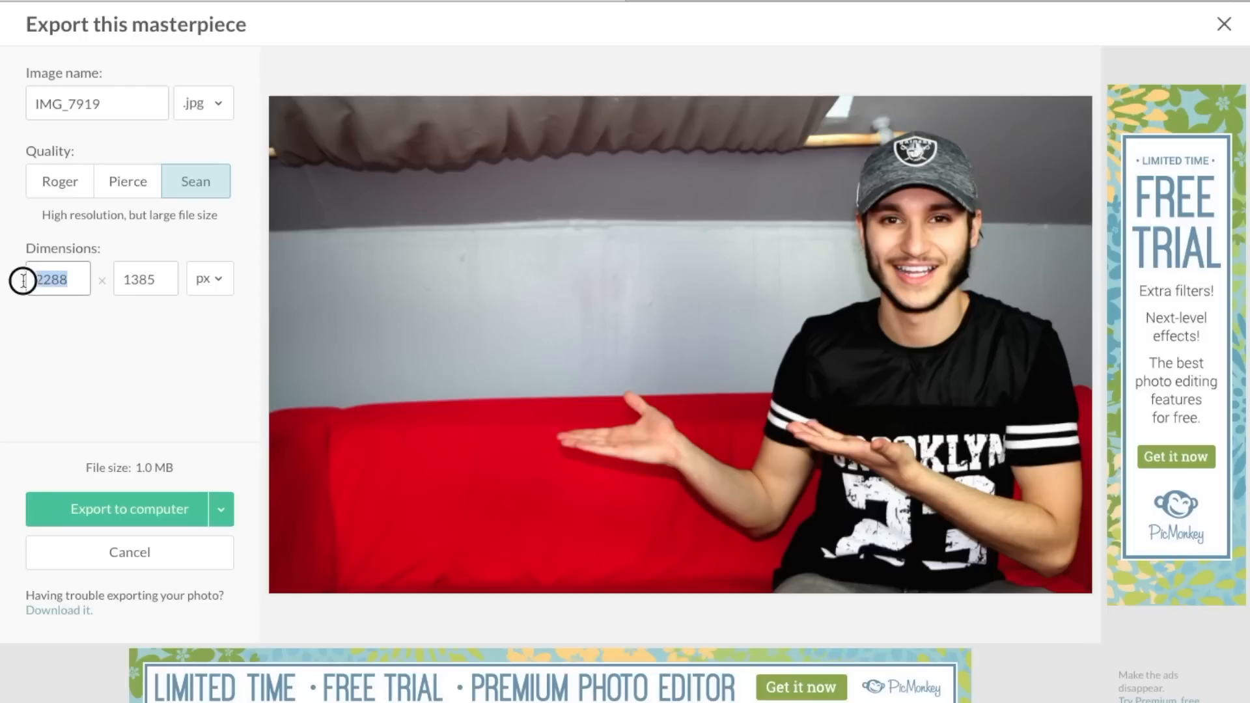
pyautogui.moveTo(161, 282); pyautogui.dragTo(114, 280)
pyautogui.click(155, 273)
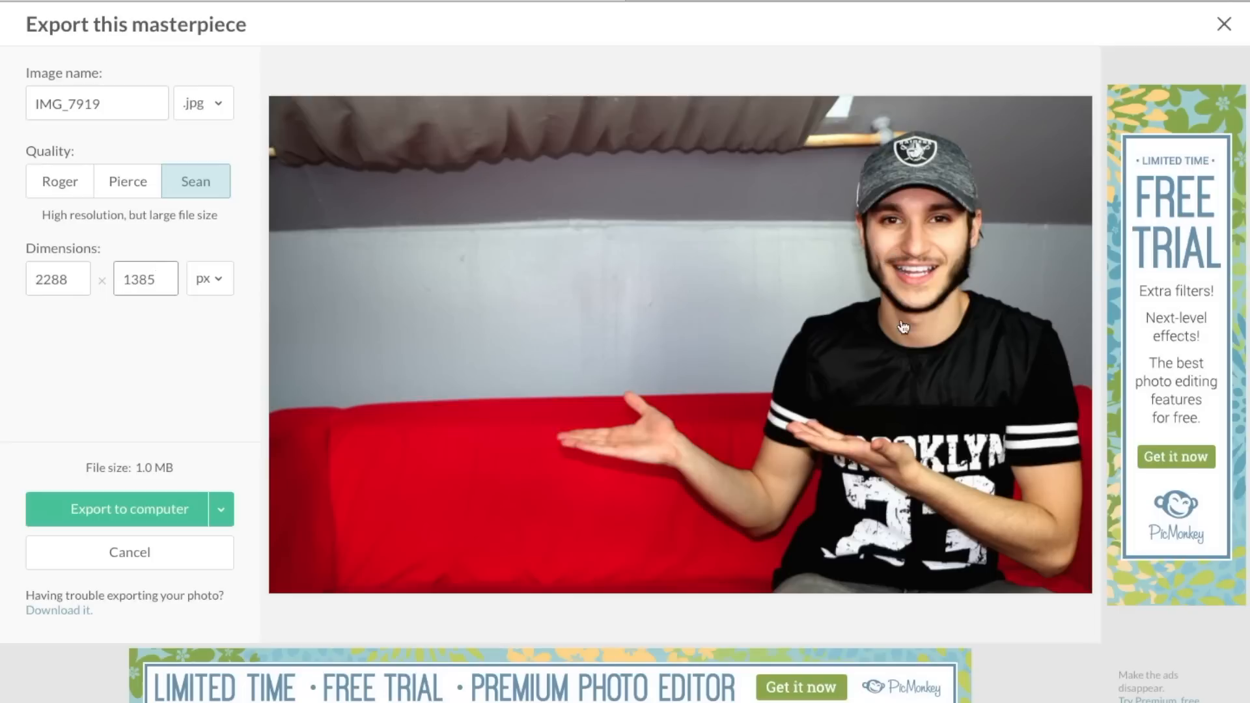
pyautogui.click(132, 566)
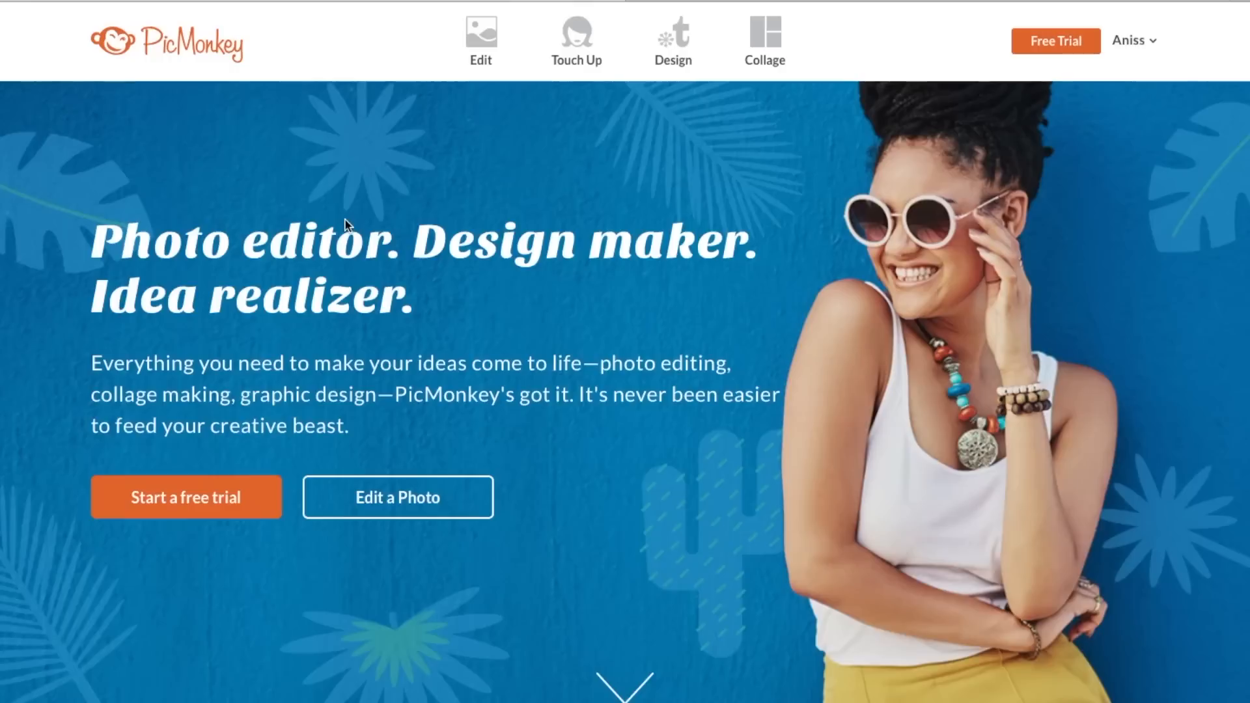
# Step: Create a new blank design with a custom canvas size of 1280 × 720 pixels
pyautogui.moveTo(672, 47)
pyautogui.click(702, 271)
pyautogui.moveTo(472, 264); pyautogui.dragTo(411, 260)
pyautogui.write('1280')
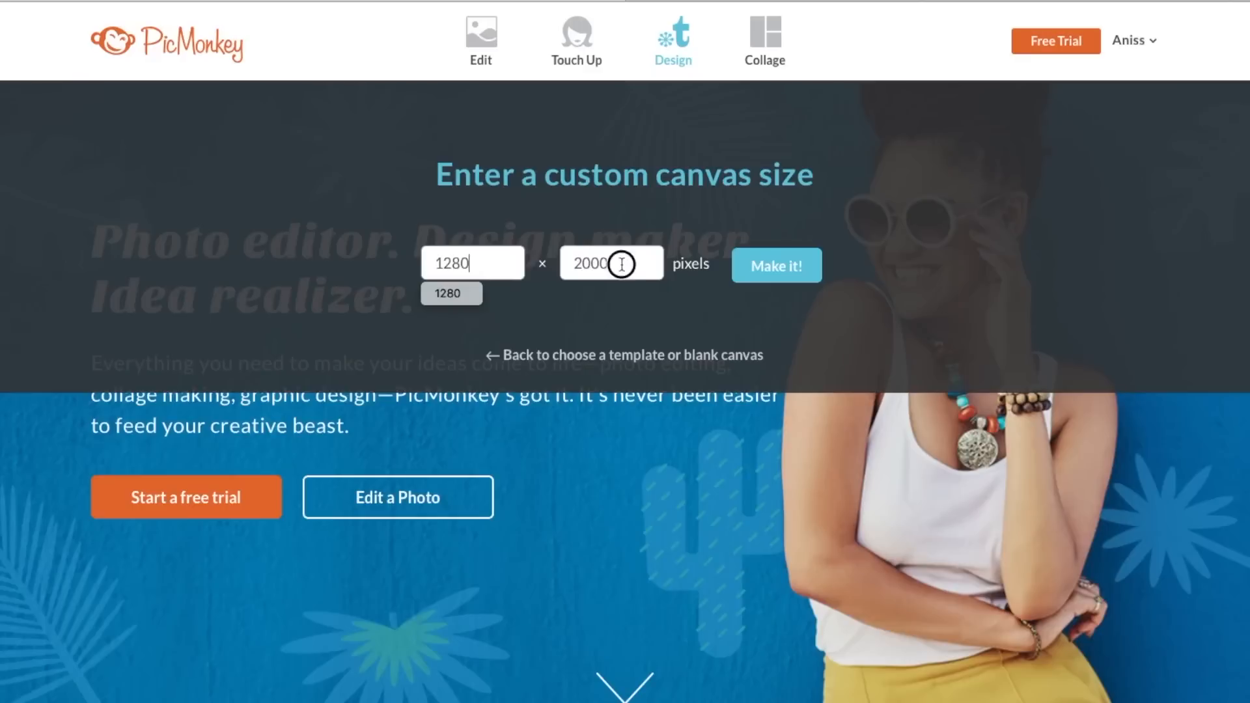
pyautogui.moveTo(619, 265); pyautogui.dragTo(559, 265)
pyautogui.write('720')
pyautogui.click(782, 270)
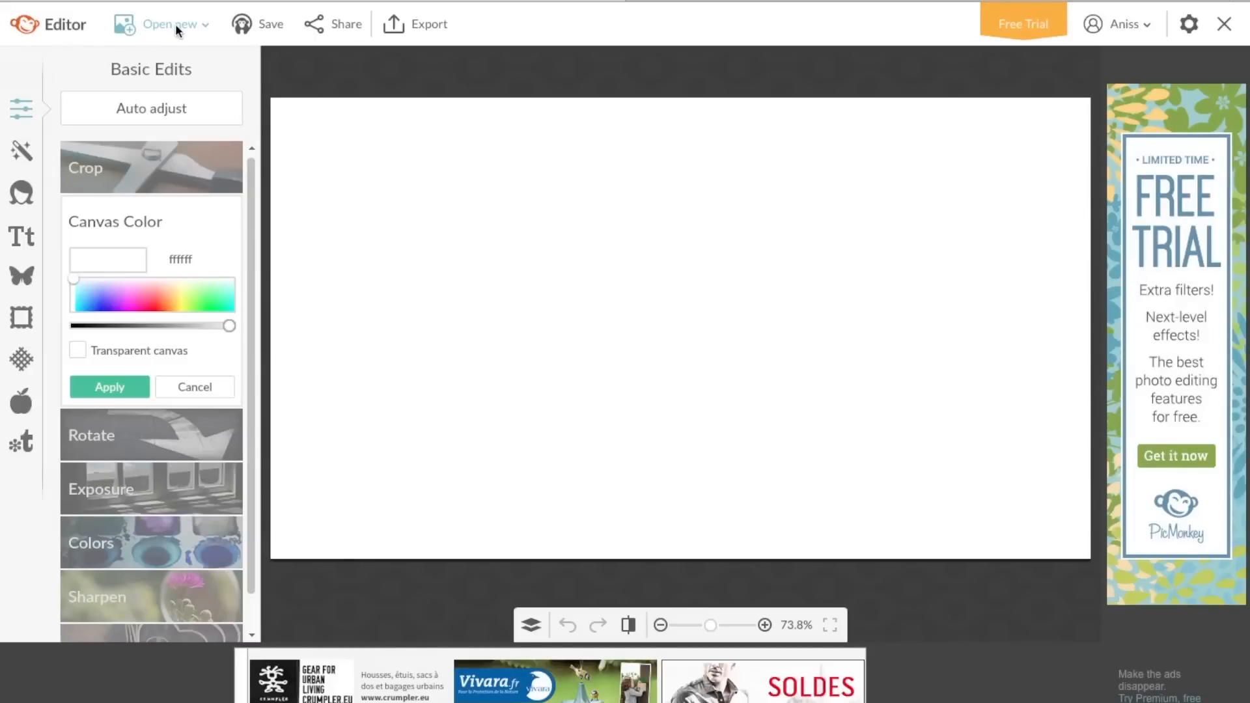
# Step: Add the edited photo from the computer as an overlay on the blank canvas
pyautogui.click(27, 279)
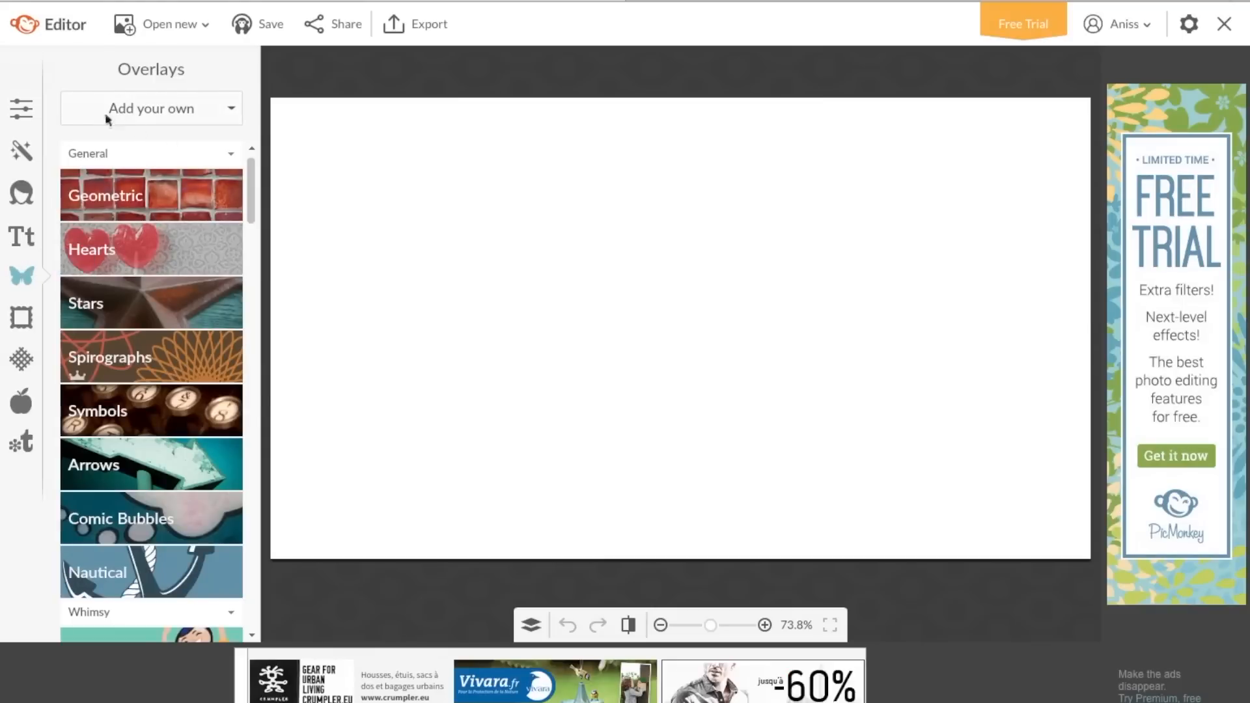
pyautogui.click(176, 103)
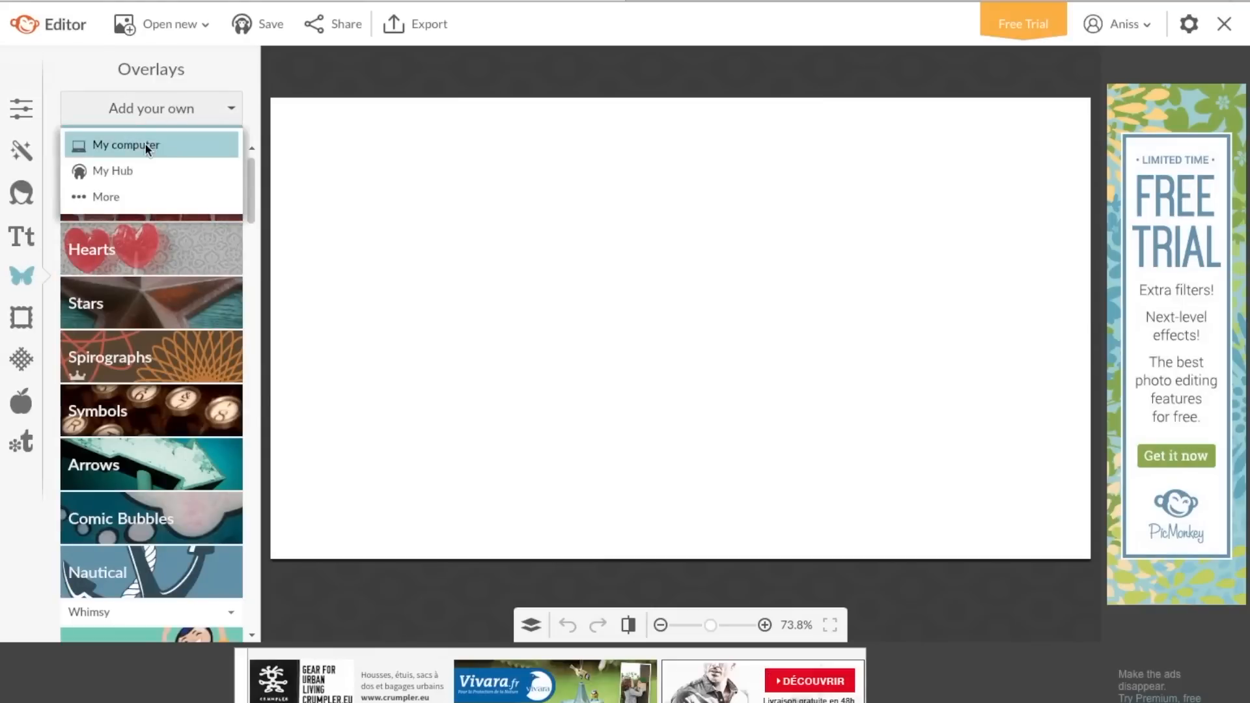
pyautogui.click(146, 143)
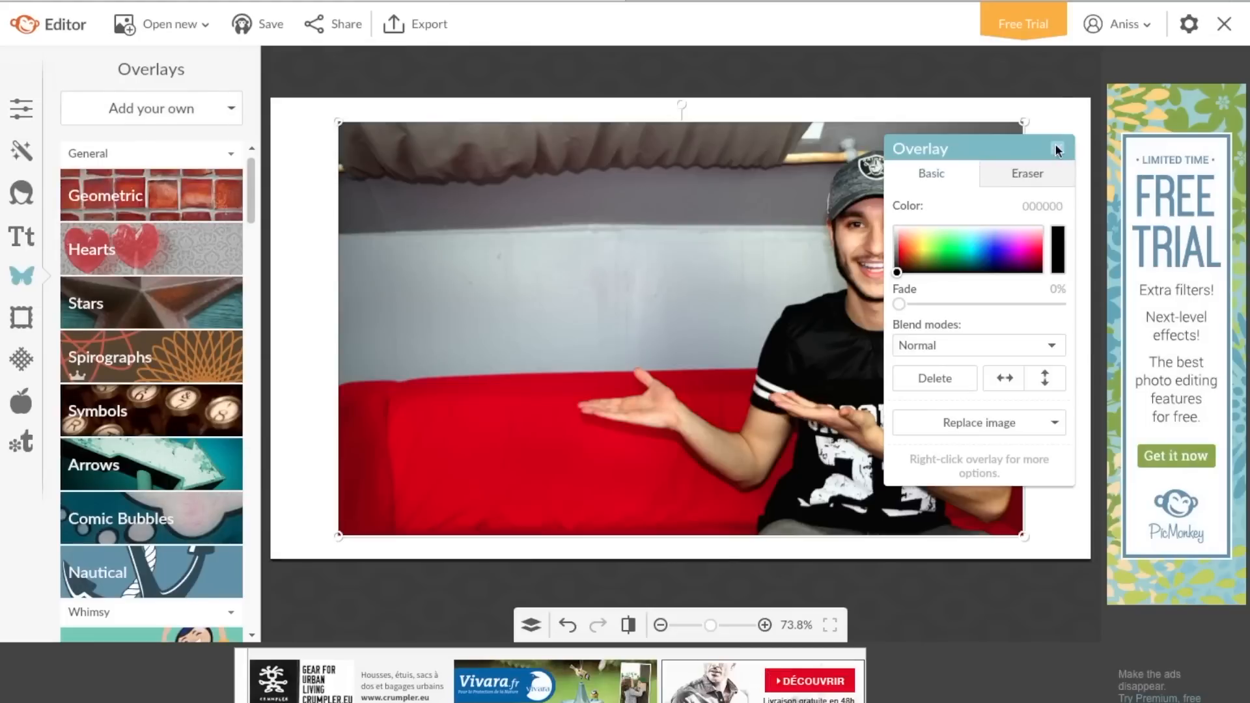
pyautogui.click(1059, 144)
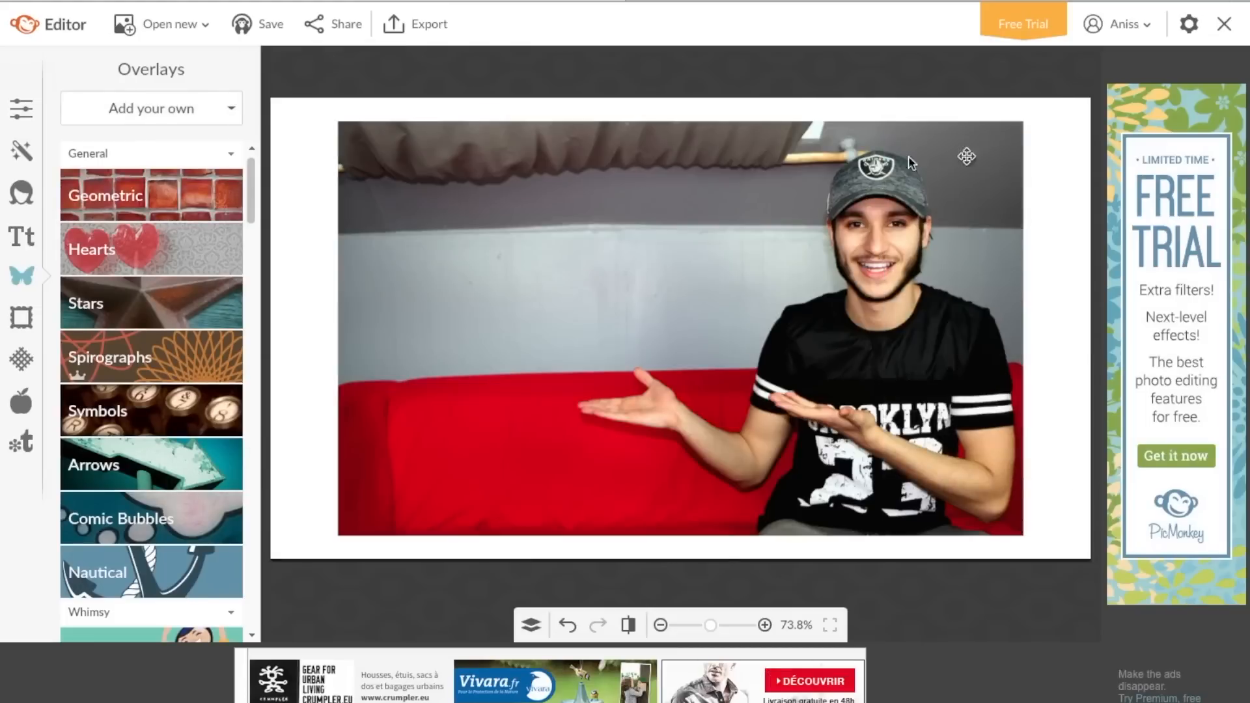
# Step: Enlarge the photo overlay from its opposite corners so it covers the whole white canvas
pyautogui.moveTo(734, 248)
pyautogui.mouseDown()
pyautogui.moveTo(709, 248)
pyautogui.moveTo(749, 251)
pyautogui.moveTo(726, 250)
pyautogui.mouseUp()
pyautogui.moveTo(329, 123); pyautogui.dragTo(263, 80)
pyautogui.moveTo(1018, 538); pyautogui.dragTo(1126, 588)
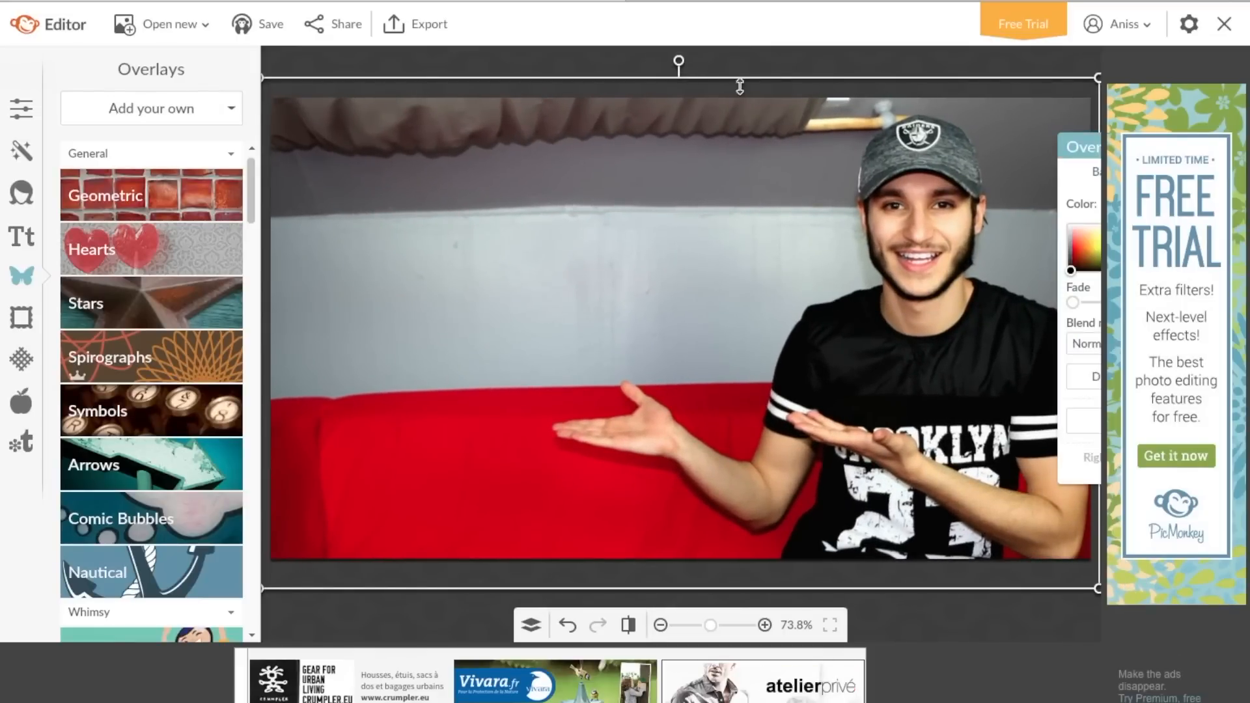
pyautogui.click(710, 73)
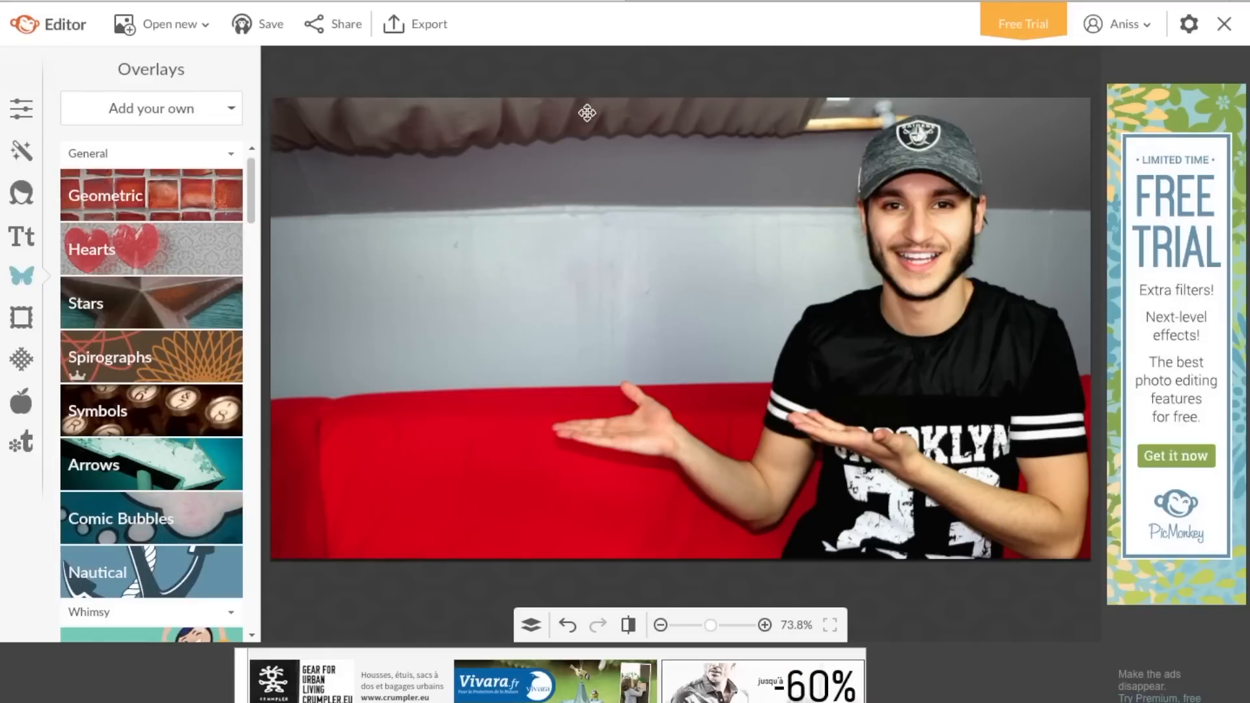
# Step: Browse the supplied text fonts and the overlay categories, and show the fonts installed on the computer
pyautogui.click(22, 238)
pyautogui.moveTo(253, 231); pyautogui.dragTo(261, 275)
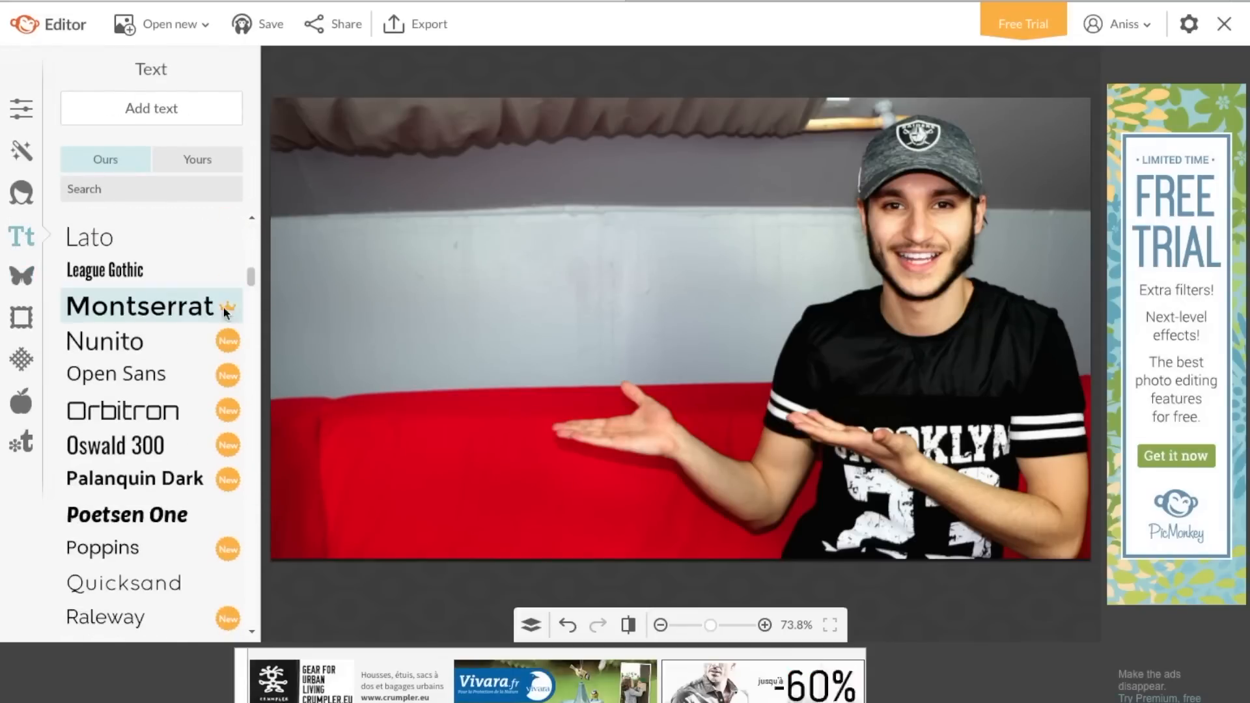
pyautogui.click(22, 275)
pyautogui.moveTo(251, 200); pyautogui.dragTo(249, 265)
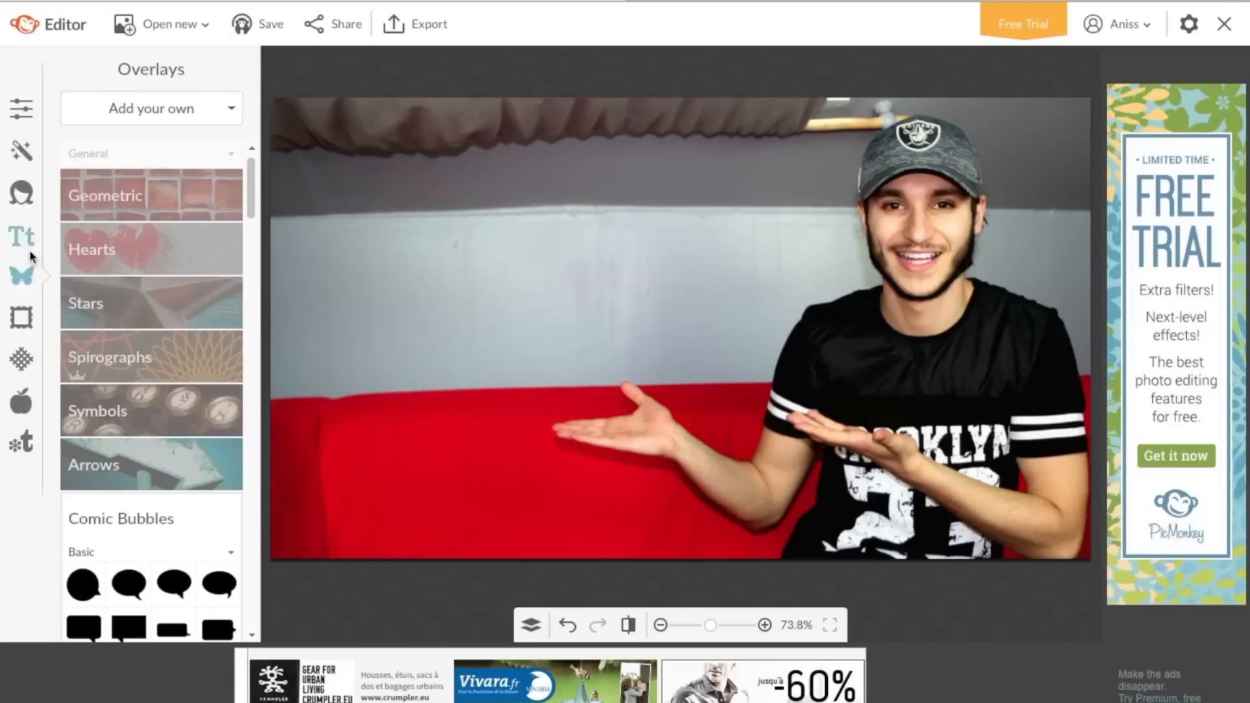
pyautogui.click(22, 237)
pyautogui.moveTo(254, 257); pyautogui.dragTo(251, 231)
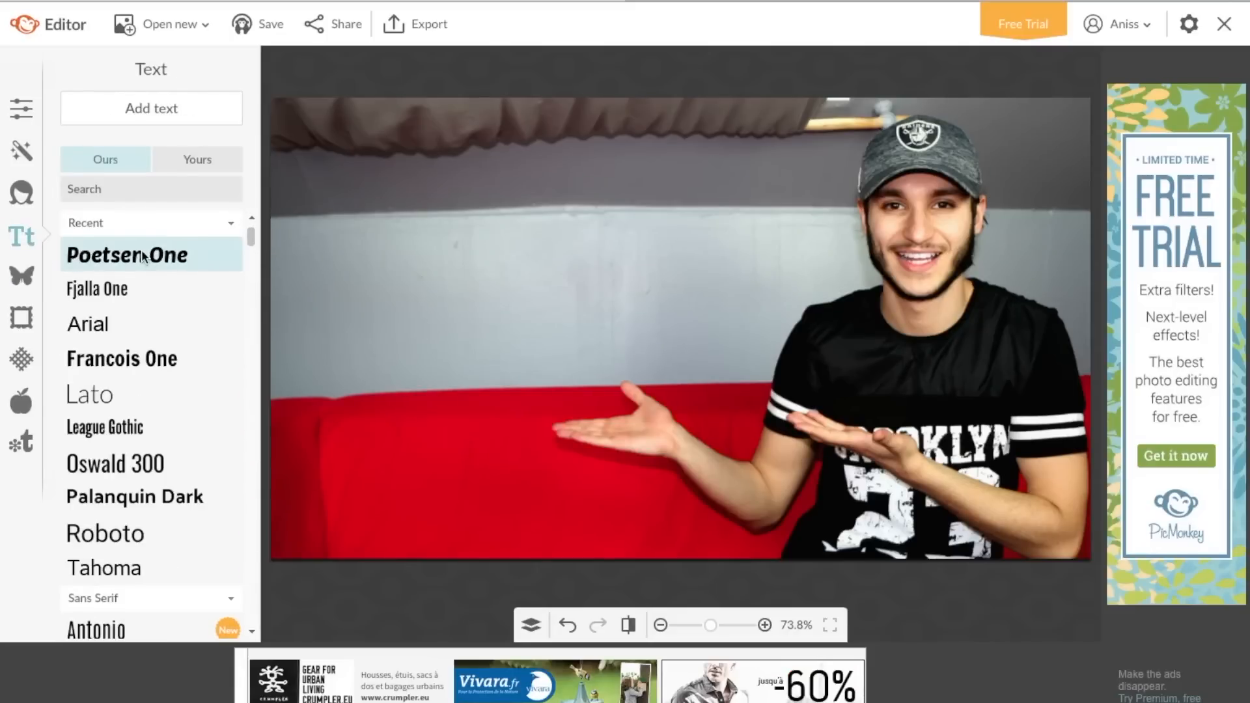
pyautogui.click(190, 160)
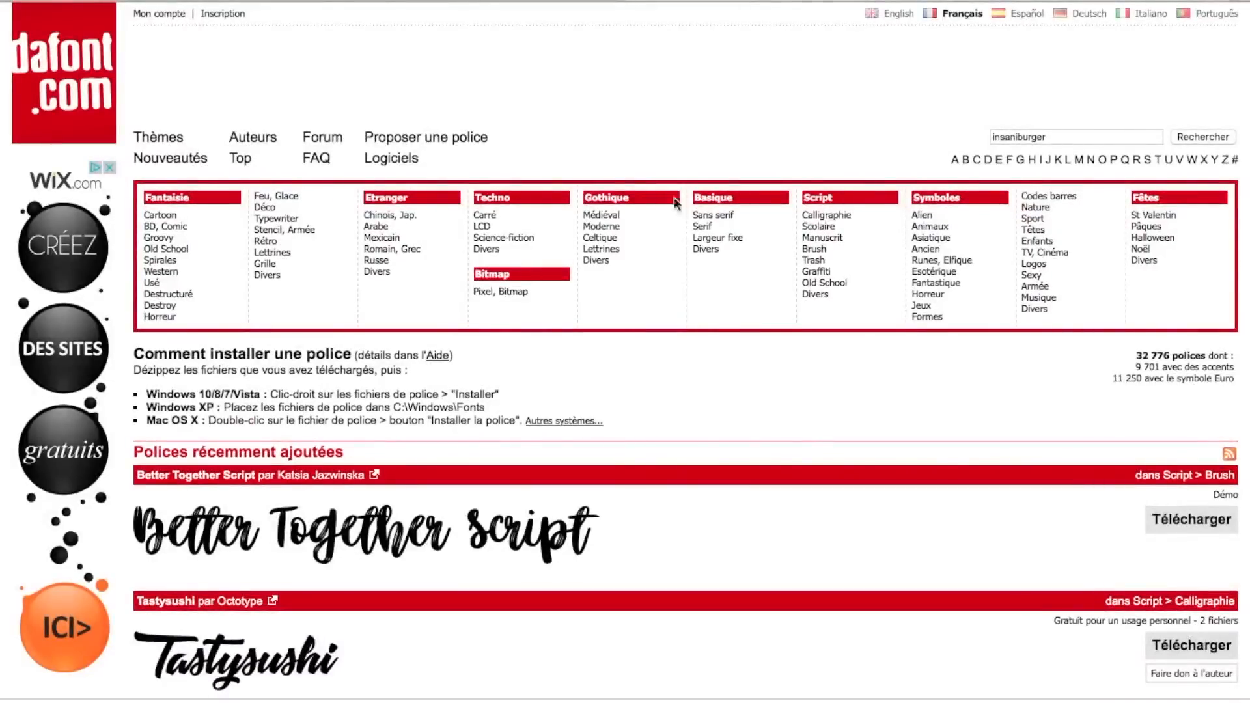
# Step: Look through the recently added fonts on dafont.com and download Better Together Caps
pyautogui.scroll(-7, 717, 325)
pyautogui.scroll(-2, 715, 322)
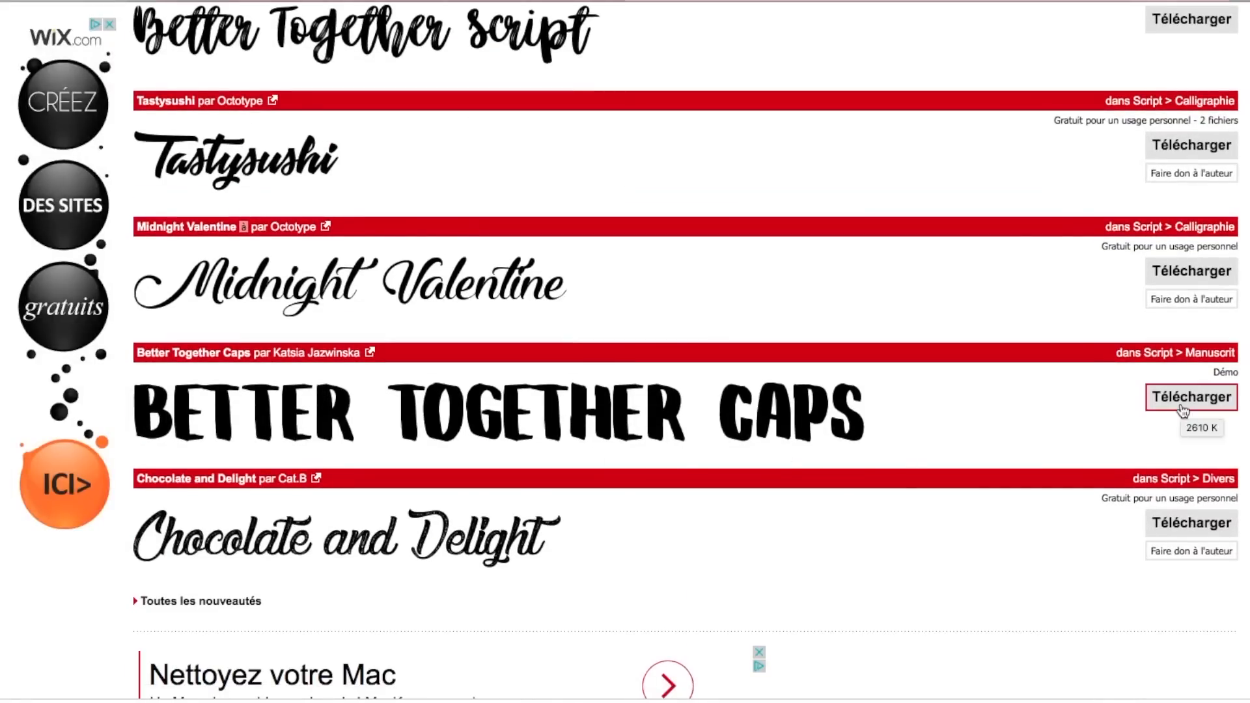
pyautogui.scroll(7, 1015, 221)
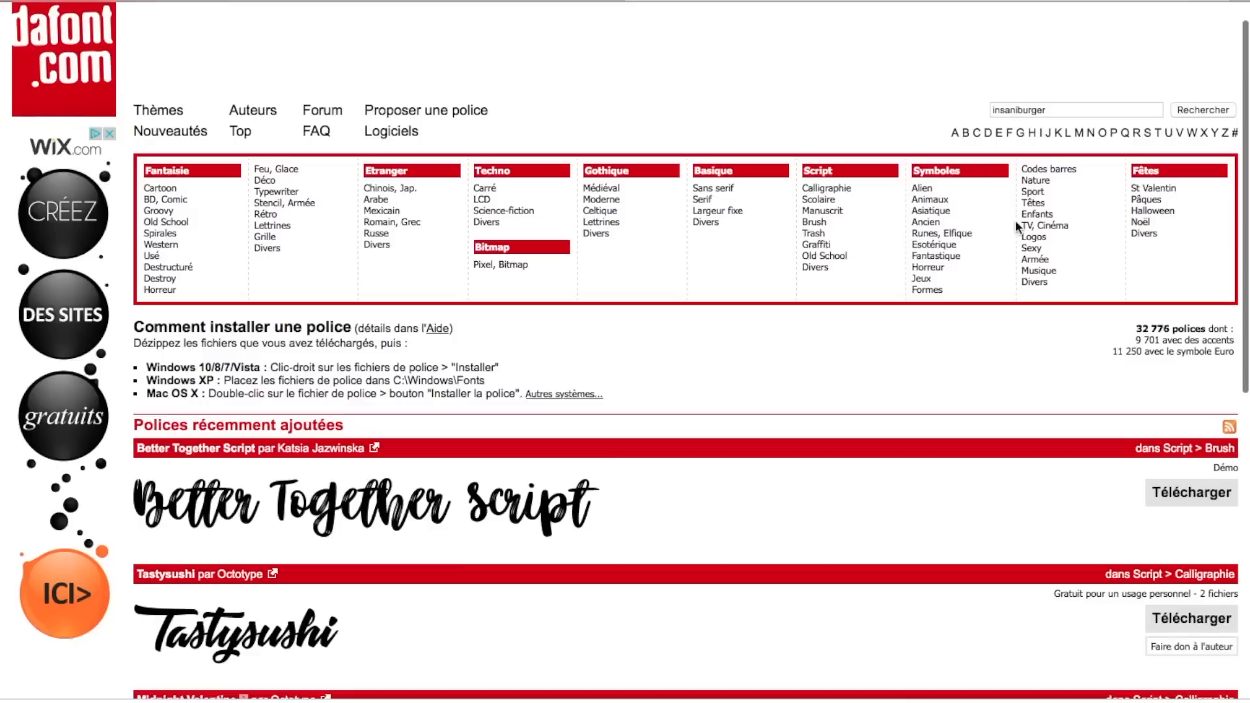
pyautogui.scroll(-6, 896, 332)
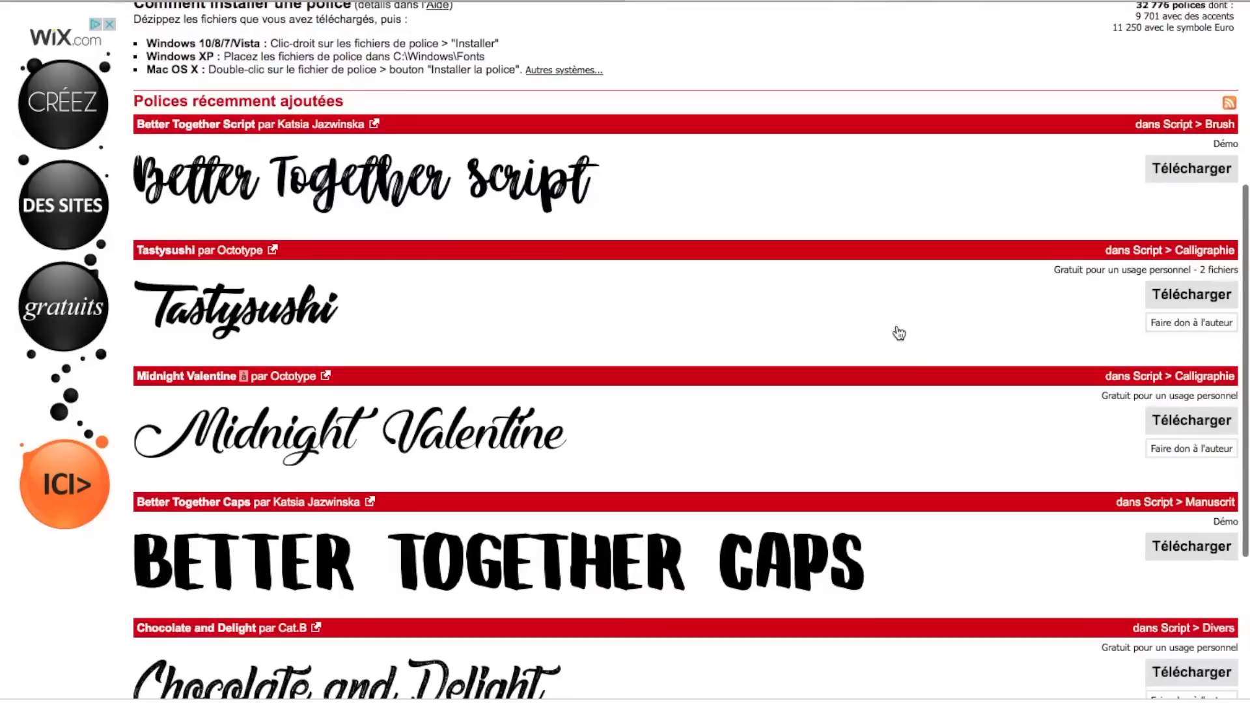
pyautogui.click(1184, 474)
# Step: Open the downloaded better_together_caps folder and install the font Better Together Caps.ttf
pyautogui.doubleClick(1047, 40)
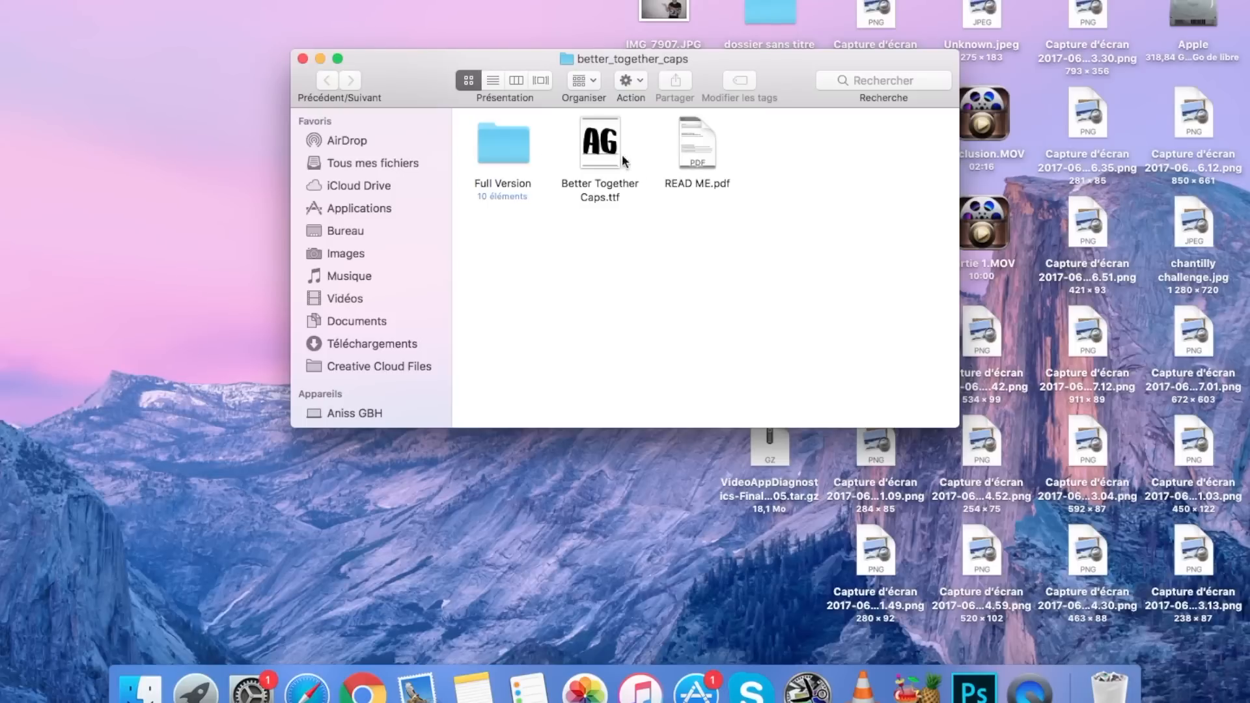
pyautogui.click(605, 161)
pyautogui.doubleClick(605, 160)
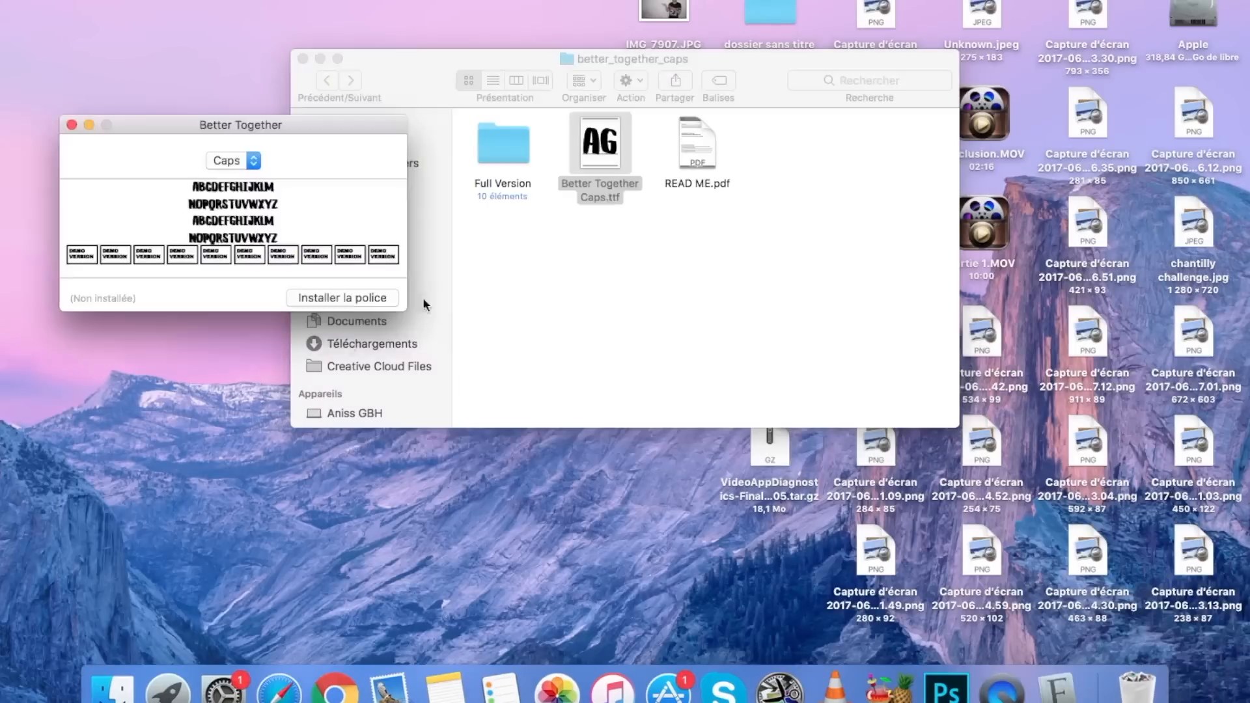
pyautogui.click(345, 299)
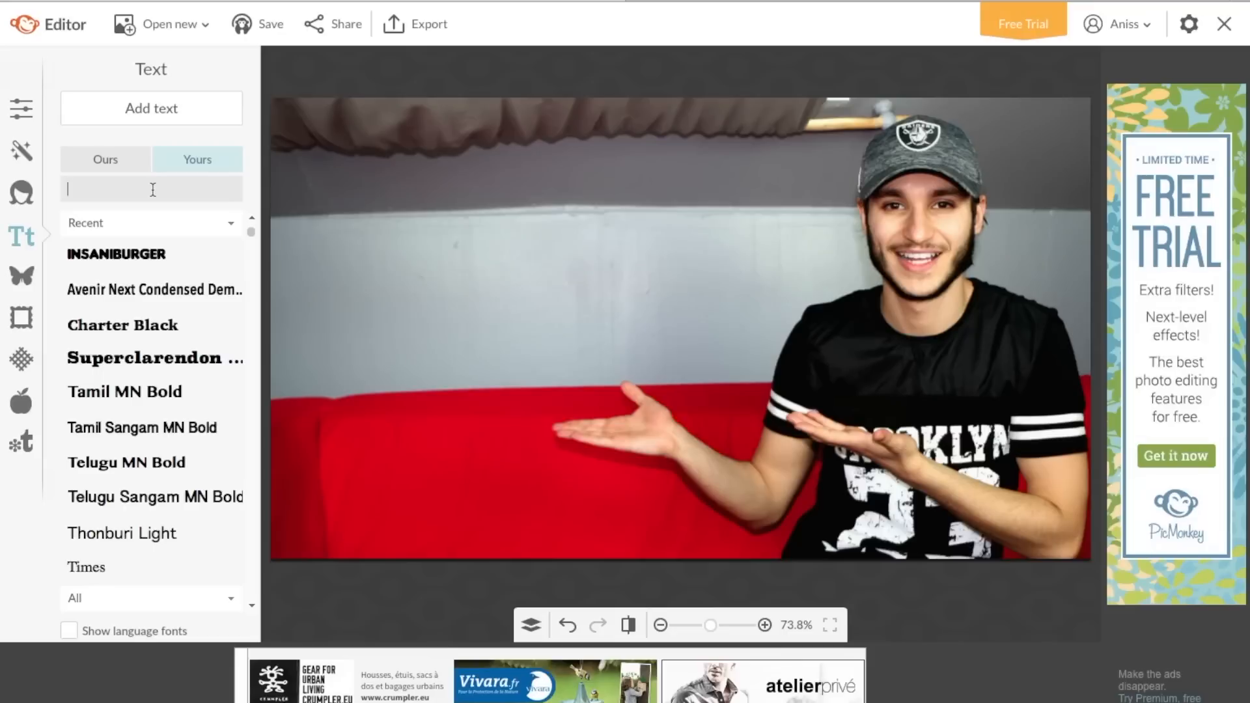
# Step: Add the text "FAIRE UNE BELLE" to the photo in the computer's INSANIBURGER font
pyautogui.click(155, 259)
pyautogui.moveTo(619, 293); pyautogui.dragTo(565, 255)
pyautogui.write('FAIRE UN')
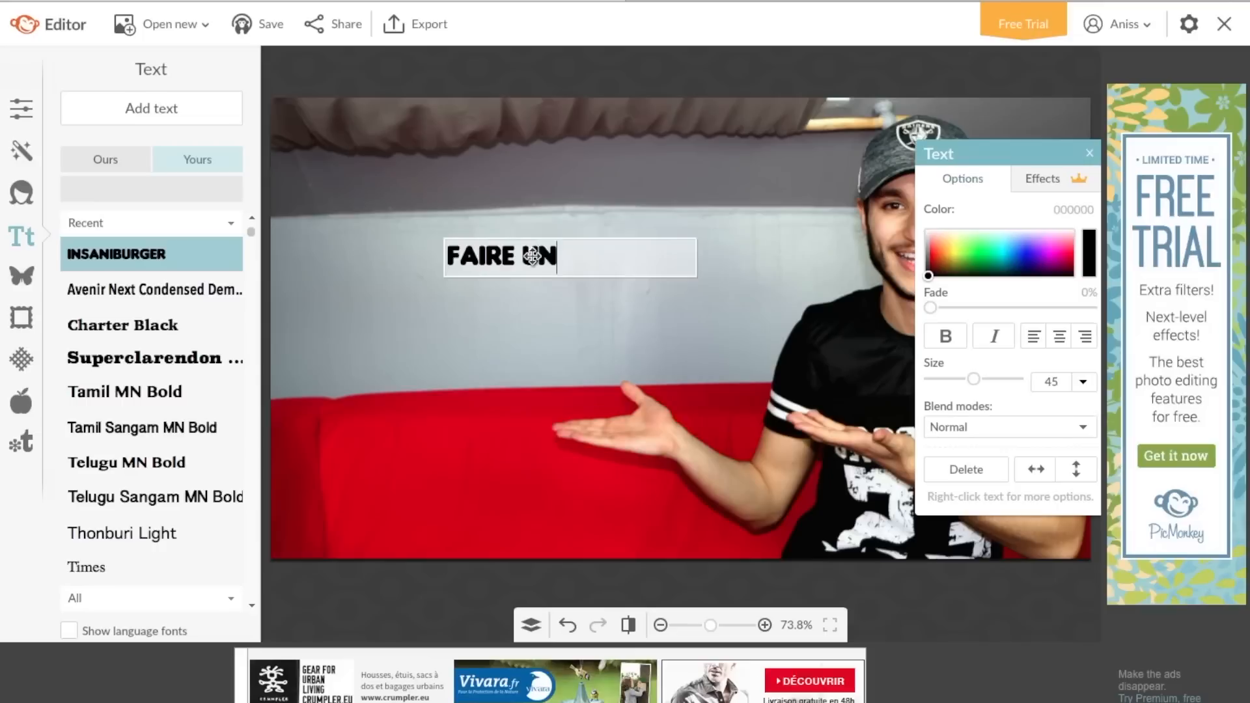
pyautogui.write('E BELLE')
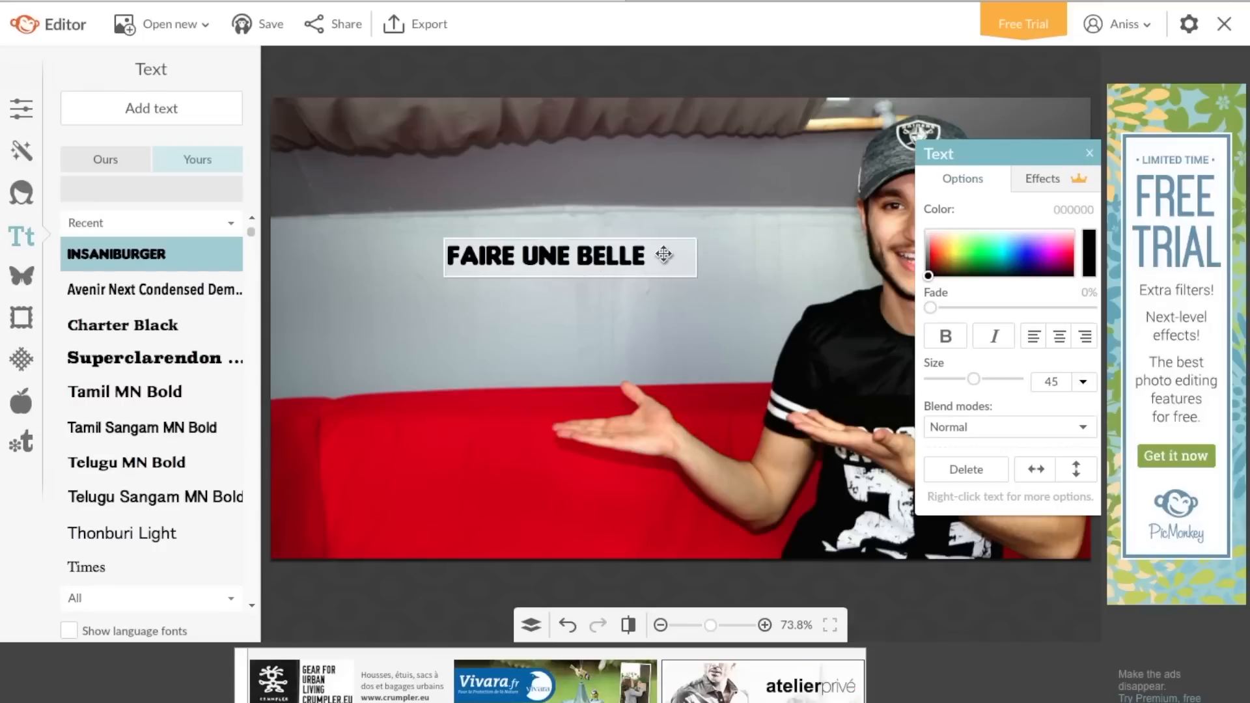
pyautogui.click(702, 249)
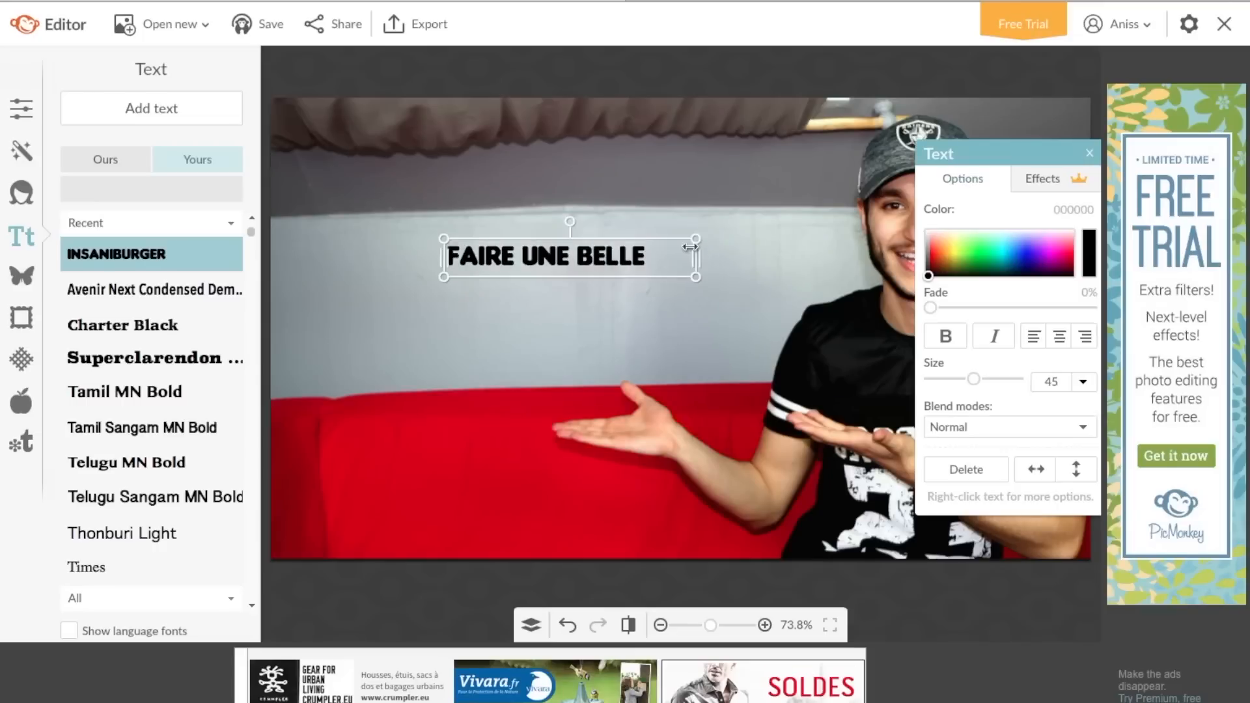
# Step: Enlarge the FAIRE UNE BELLE text to size 120 across the upper part of the photo, and colour it white (ffffff)
pyautogui.moveTo(697, 235); pyautogui.dragTo(1114, 7)
pyautogui.moveTo(707, 230); pyautogui.dragTo(570, 173)
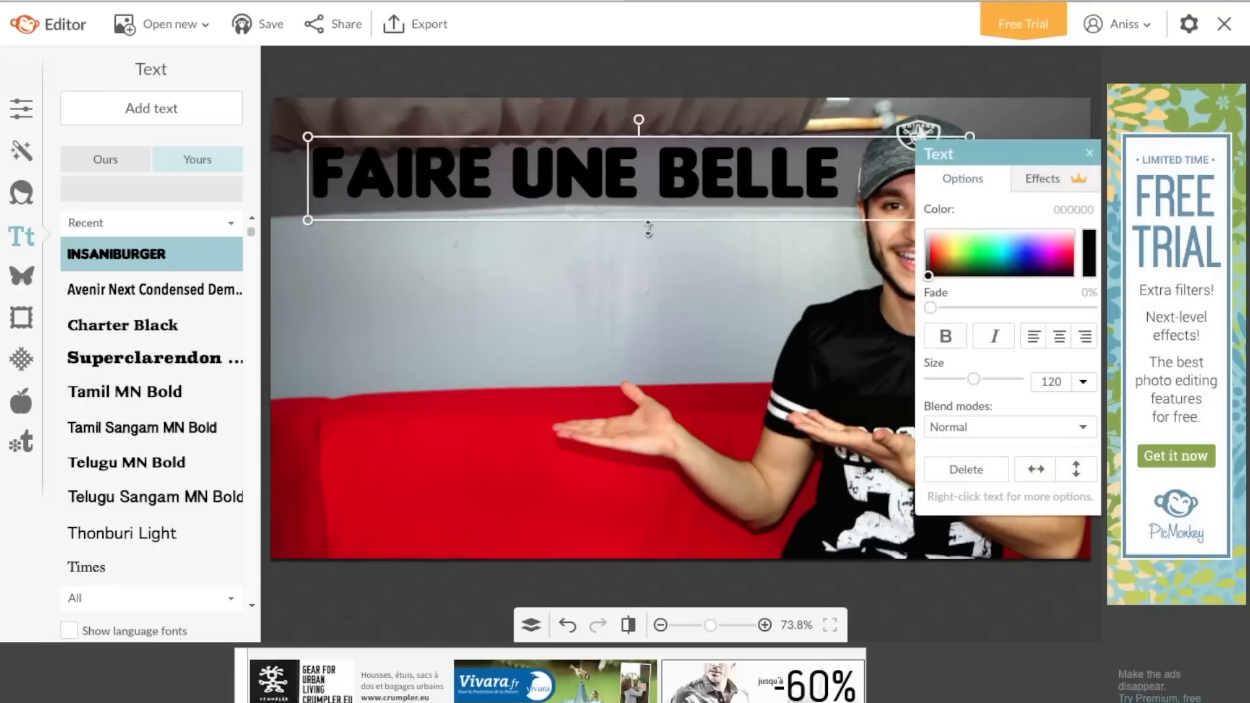
pyautogui.moveTo(1063, 262)
pyautogui.mouseDown()
pyautogui.moveTo(933, 255)
pyautogui.moveTo(910, 210)
pyautogui.mouseUp()
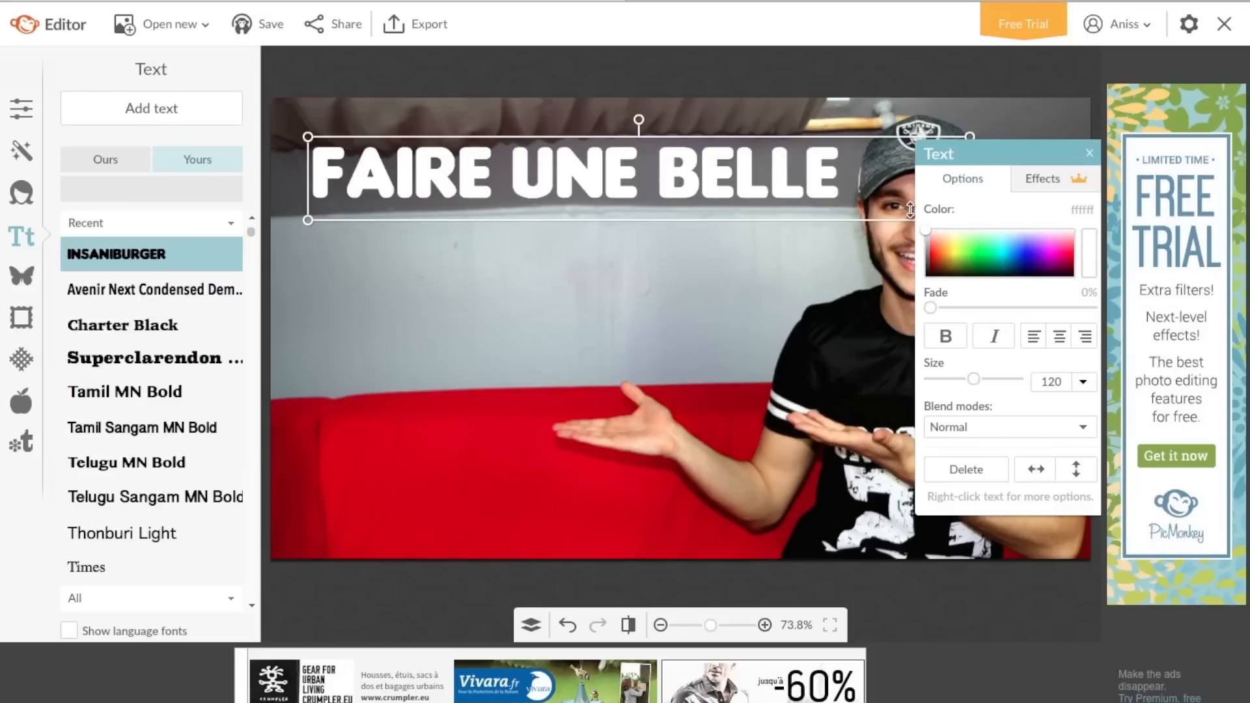
pyautogui.click(1088, 150)
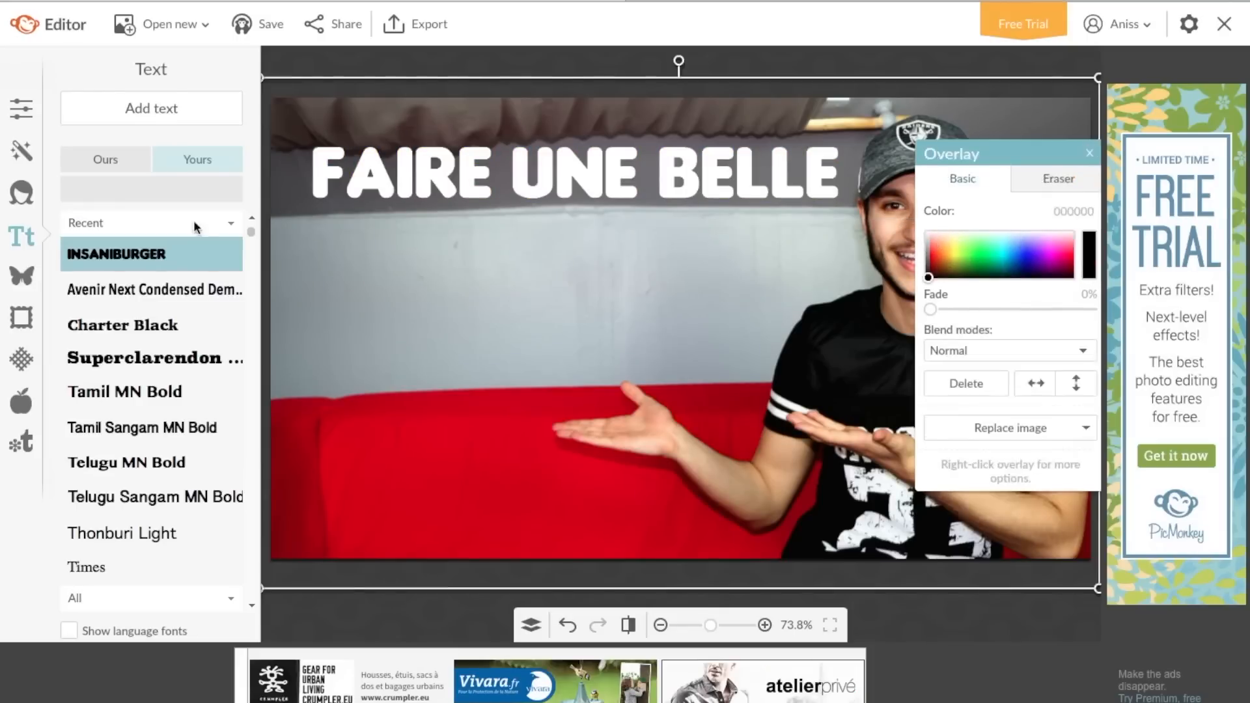
# Step: Add a second text, "MINIATURE", in red below FAIRE UNE BELLE, and bring up the overlay categories
pyautogui.click(142, 108)
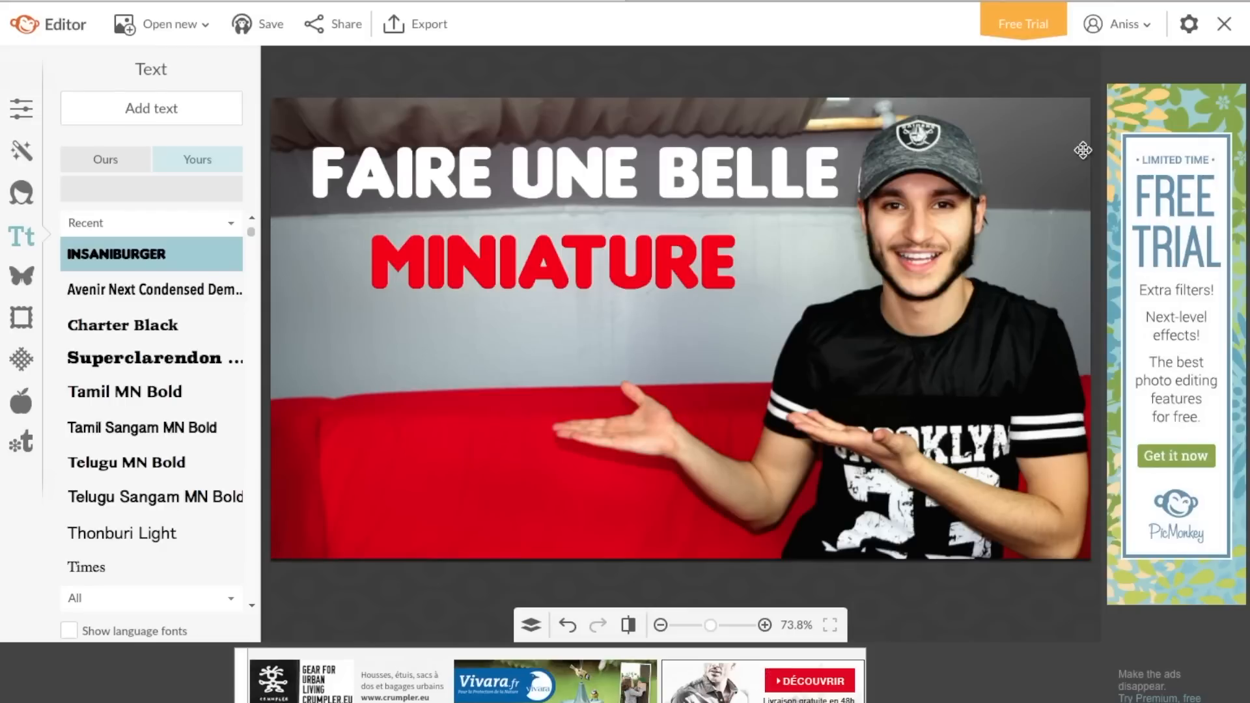
pyautogui.click(21, 278)
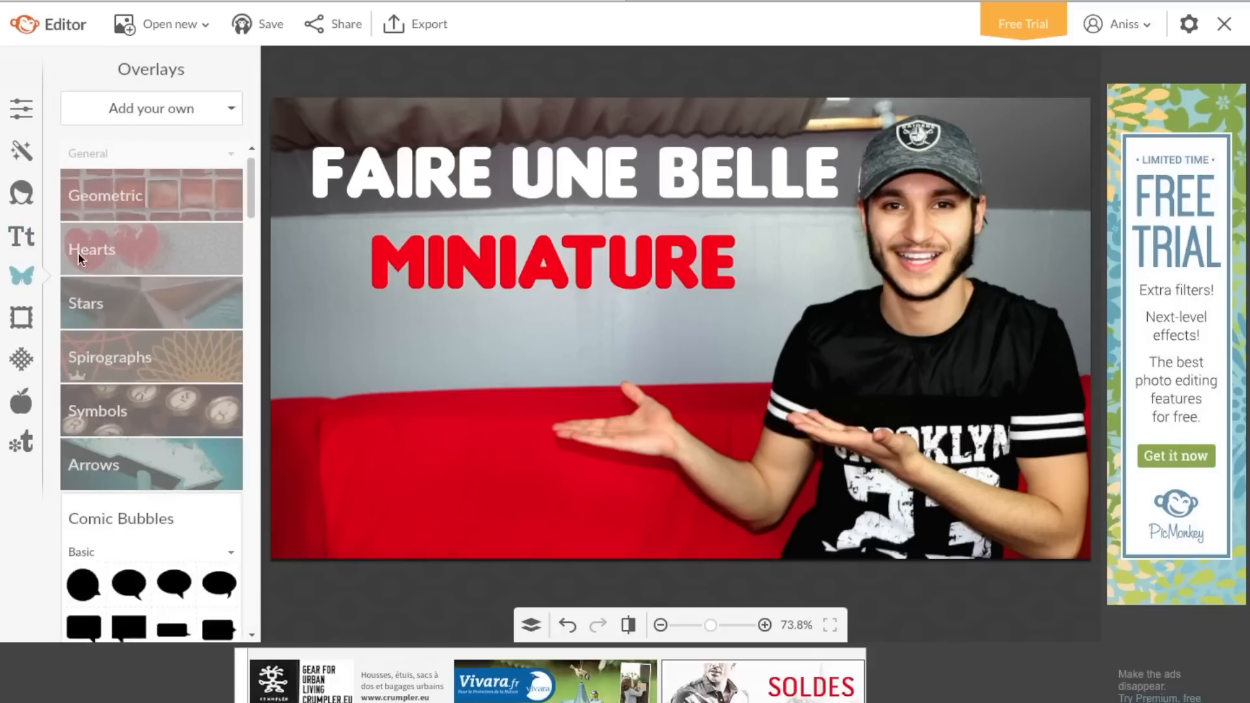
# Step: Add a cyan geometric rectangle overlay and stretch it to cover the whole MINIATURE text
pyautogui.moveTo(254, 195); pyautogui.dragTo(259, 154)
pyautogui.click(173, 182)
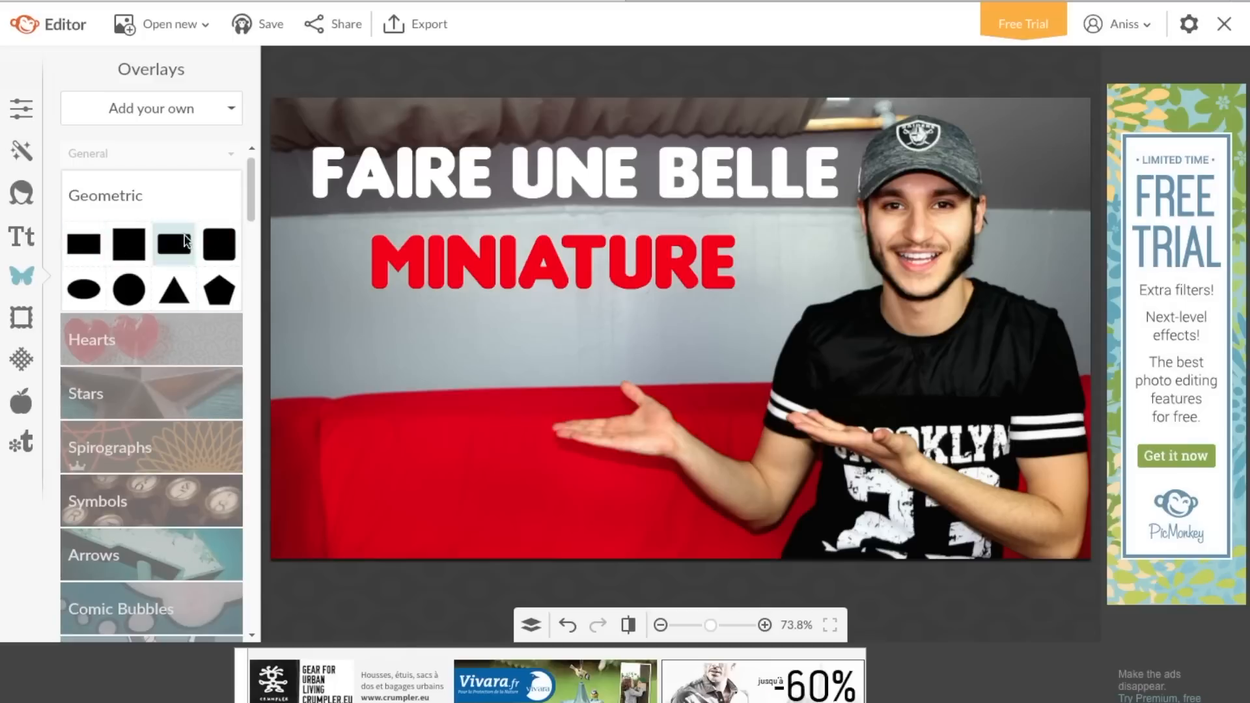
pyautogui.click(84, 243)
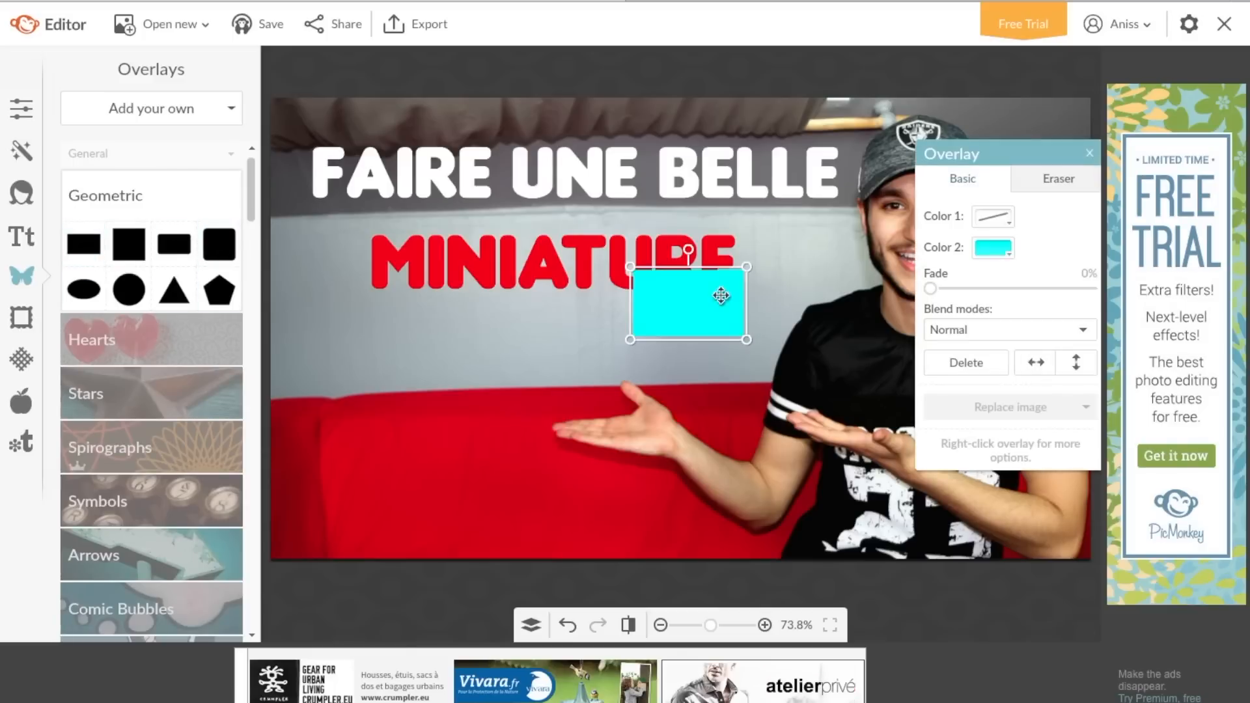
pyautogui.moveTo(630, 267); pyautogui.dragTo(361, 227)
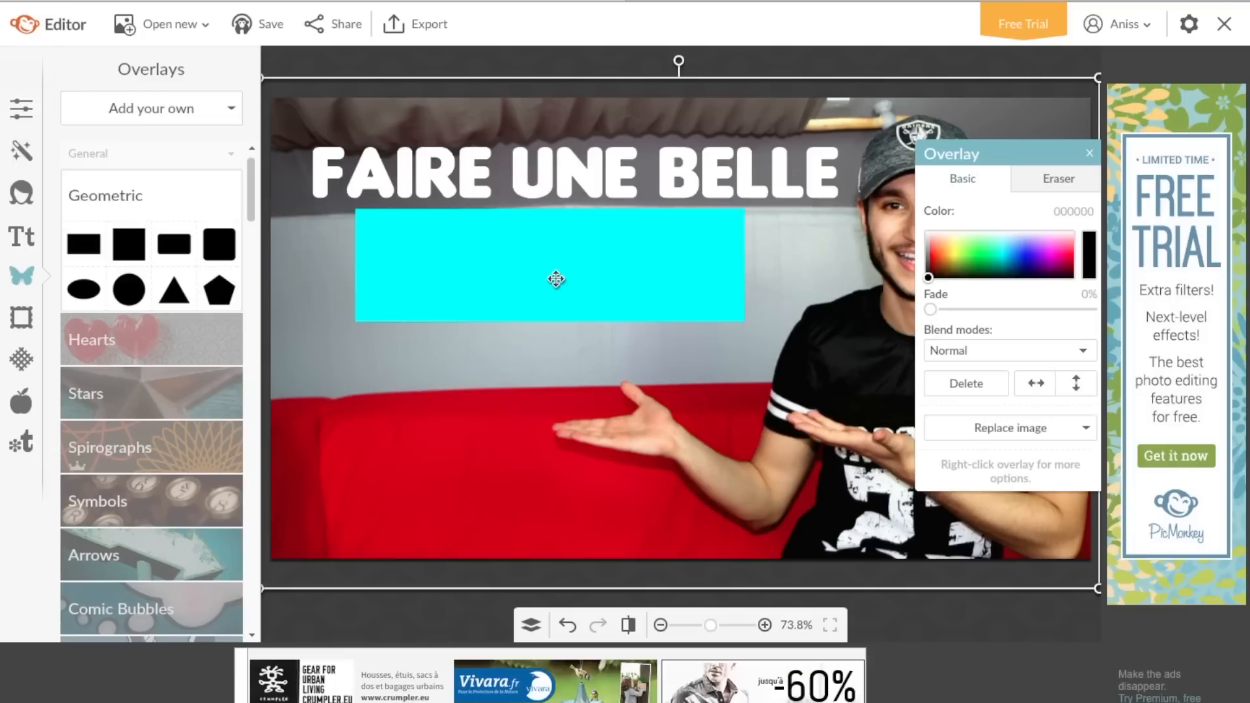
# Step: Place the cyan rectangle layer behind the MINIATURE text and fade it to 45%
pyautogui.rightClick(555, 278)
pyautogui.click(620, 331)
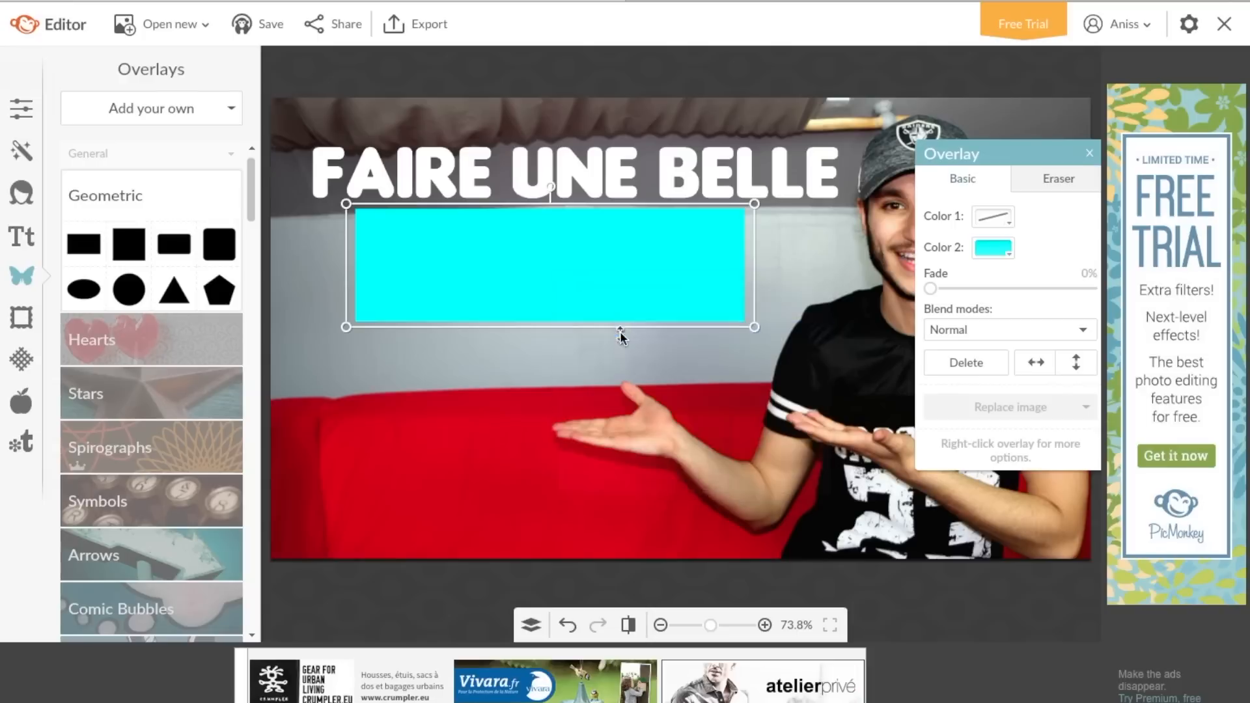
pyautogui.click(529, 625)
pyautogui.moveTo(309, 215); pyautogui.dragTo(196, 214)
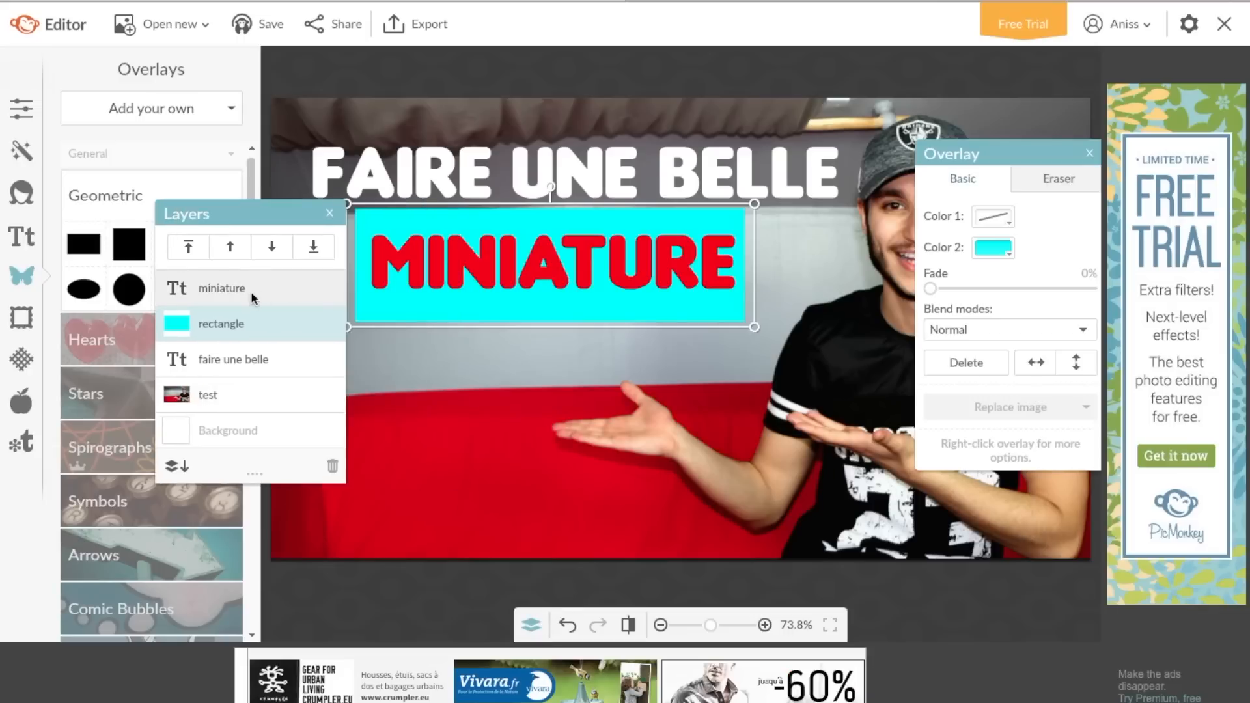
pyautogui.moveTo(247, 323)
pyautogui.mouseDown()
pyautogui.moveTo(244, 284)
pyautogui.moveTo(253, 405)
pyautogui.moveTo(251, 308)
pyautogui.mouseUp()
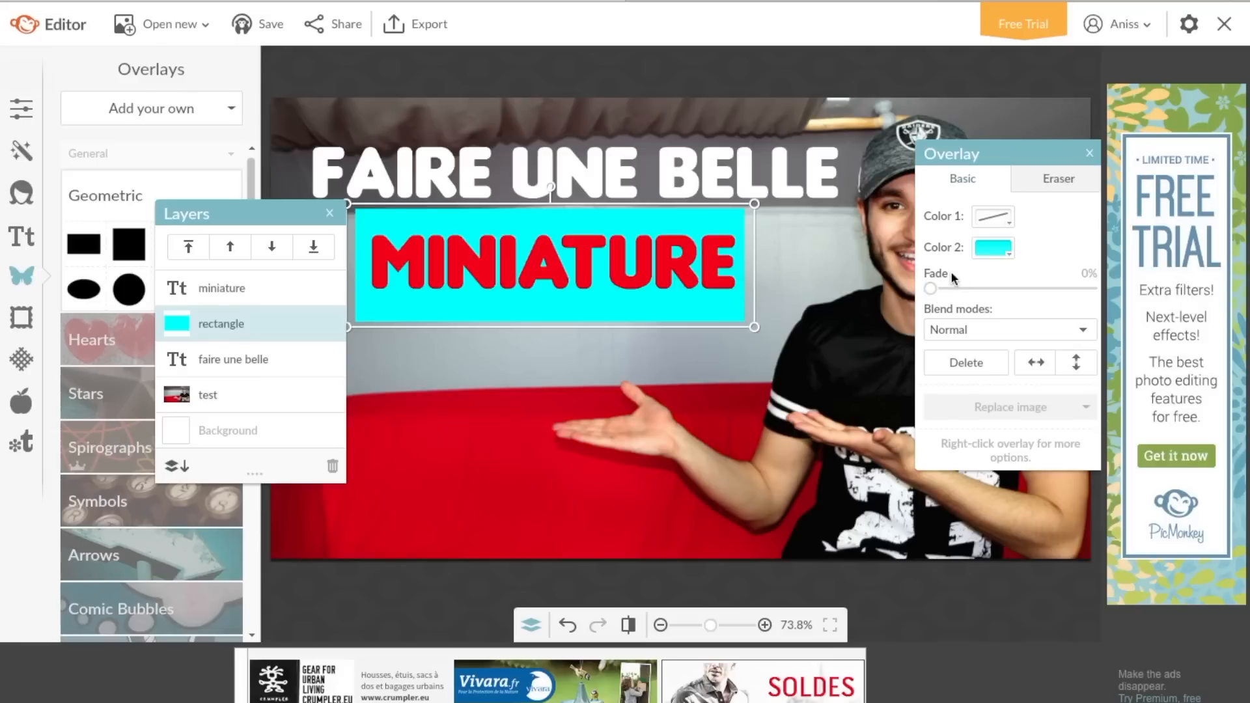
pyautogui.moveTo(934, 291); pyautogui.dragTo(1007, 291)
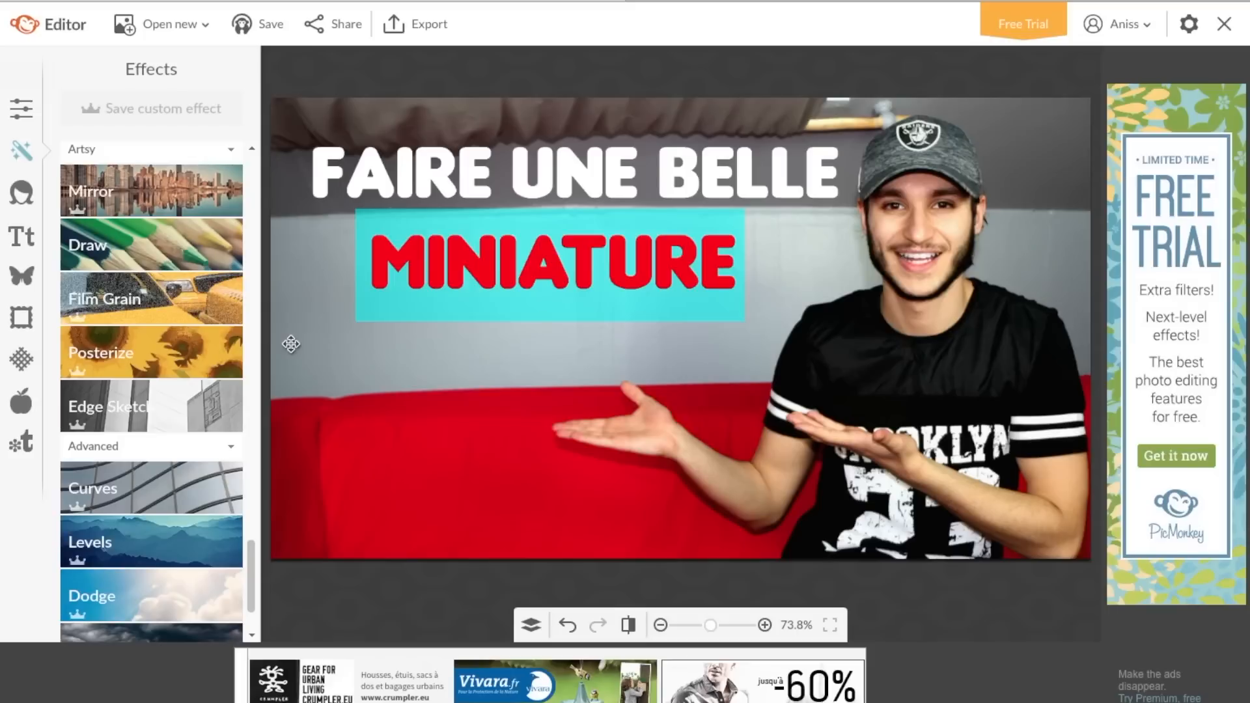
# Step: Add the YouTube logo image from the computer as an overlay, shrink it and place it below the MINIATURE text
pyautogui.click(22, 275)
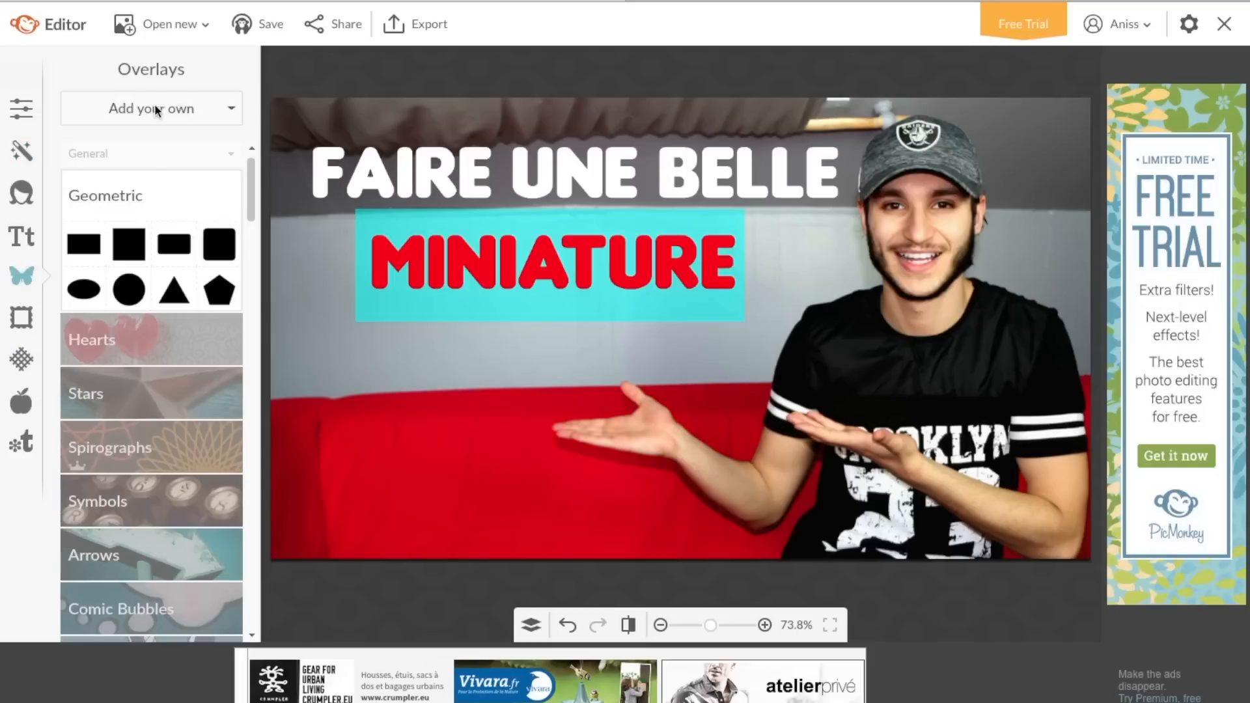
pyautogui.click(196, 108)
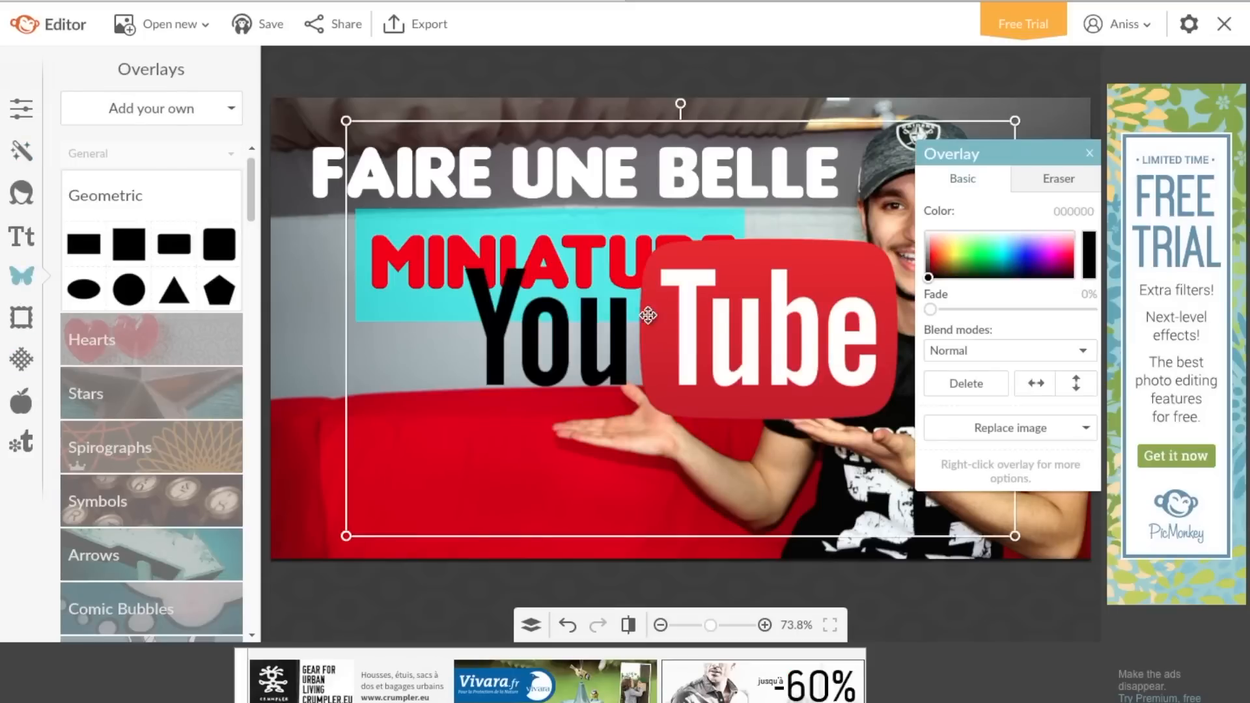
pyautogui.moveTo(349, 536); pyautogui.dragTo(698, 254)
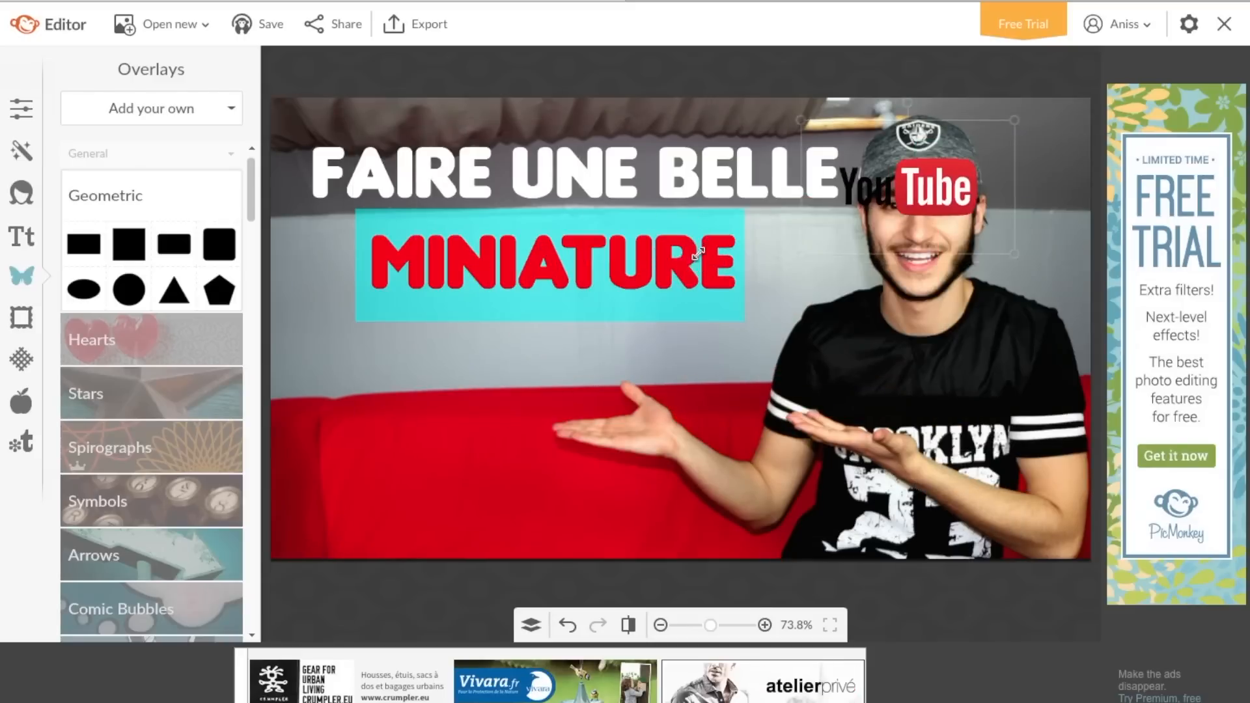
pyautogui.moveTo(905, 187); pyautogui.dragTo(521, 340)
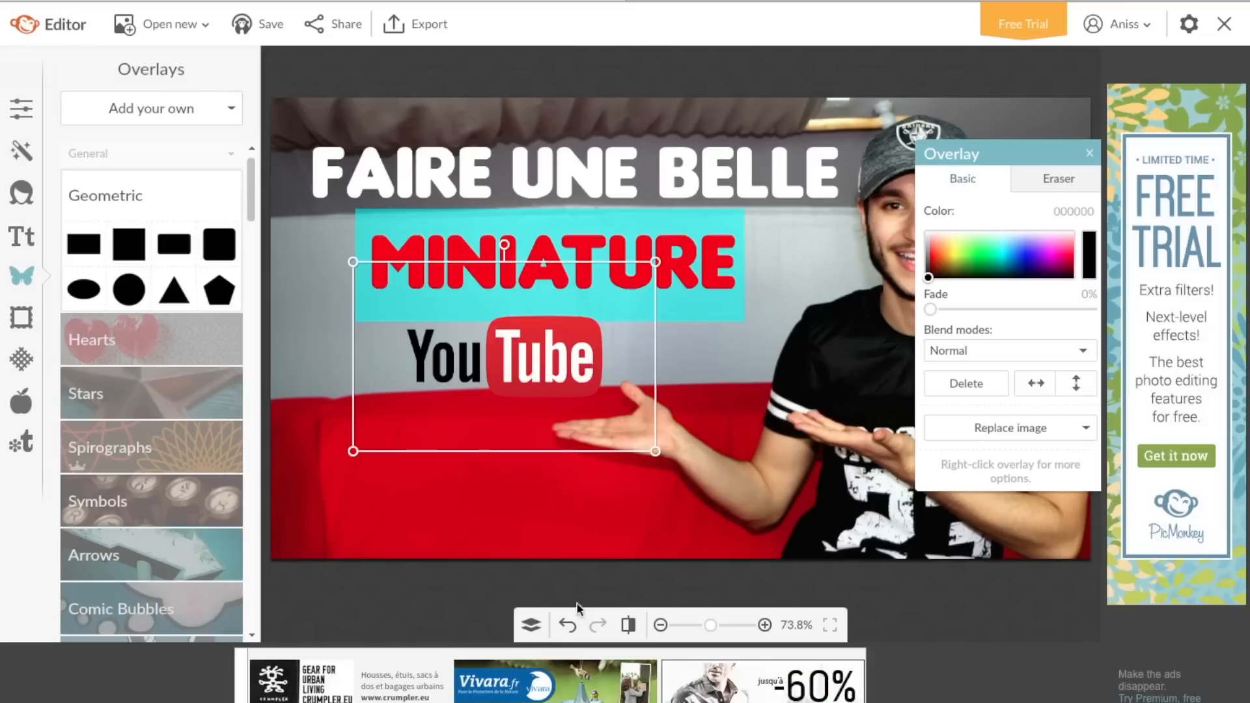
# Step: Move the FAIRE UNE BELLE text, the MINIATURE text and its cyan rectangle up towards the photo's upper edge
pyautogui.click(534, 625)
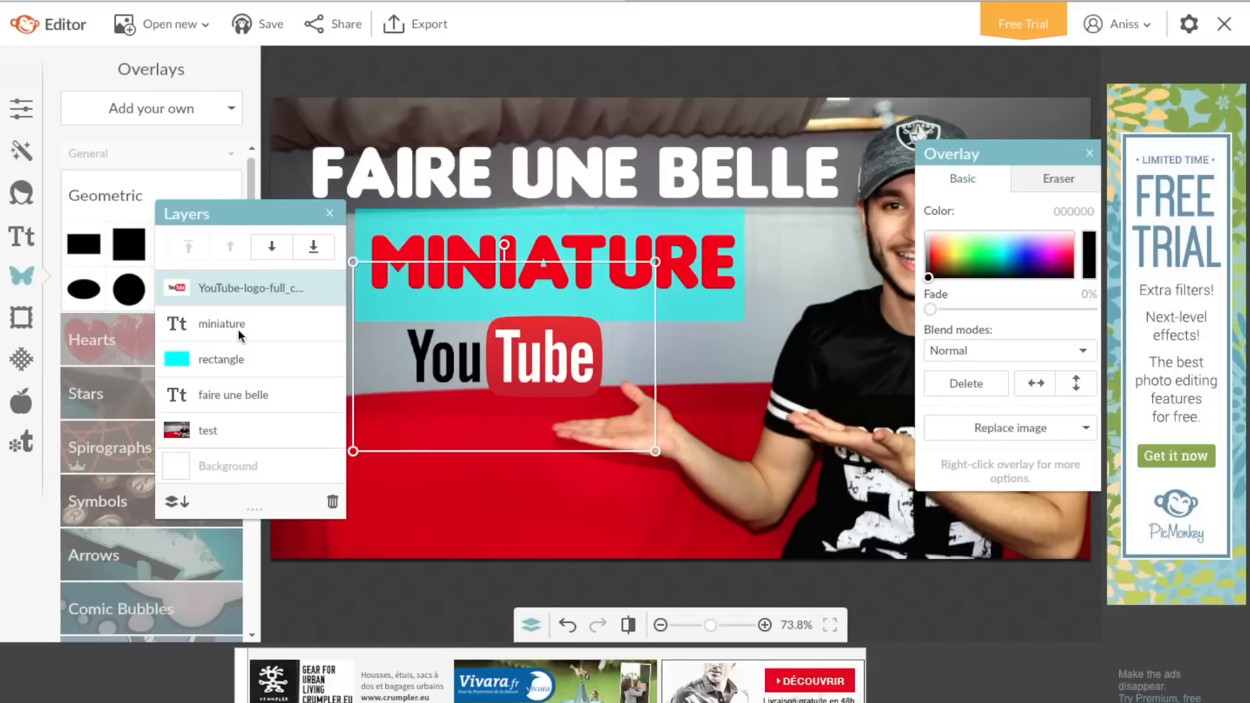
pyautogui.click(248, 393)
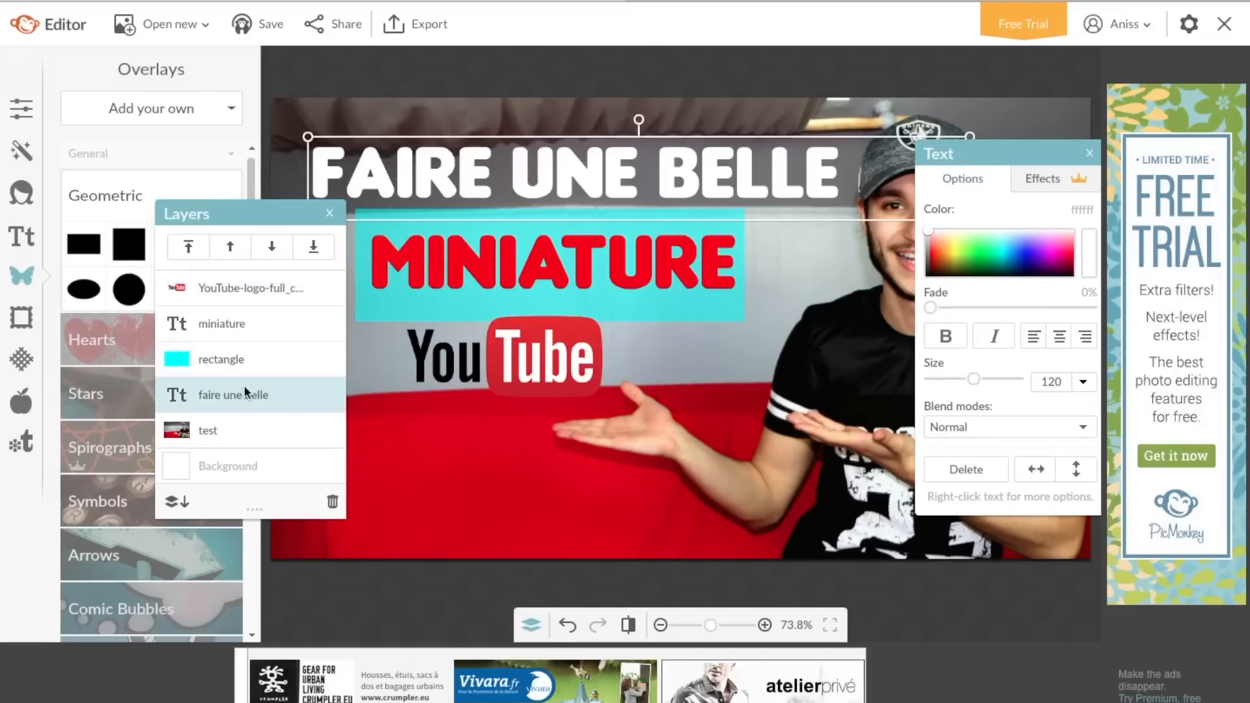
pyautogui.moveTo(551, 160); pyautogui.dragTo(543, 123)
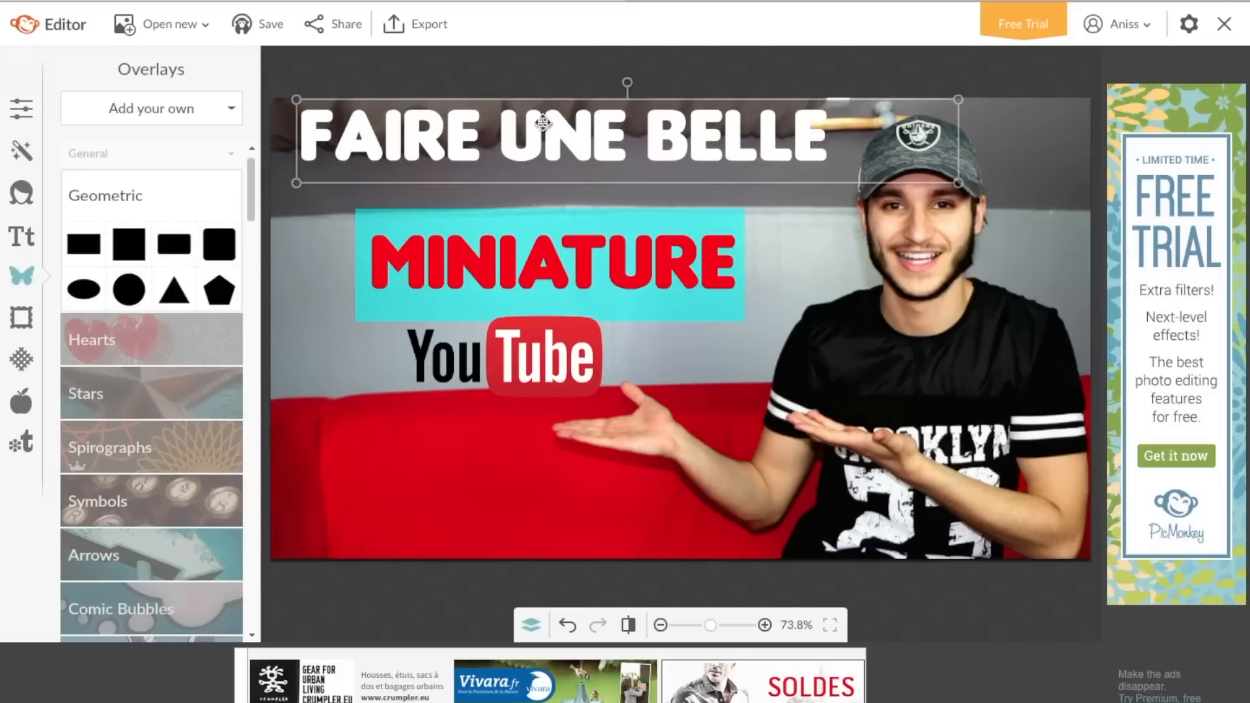
pyautogui.click(261, 325)
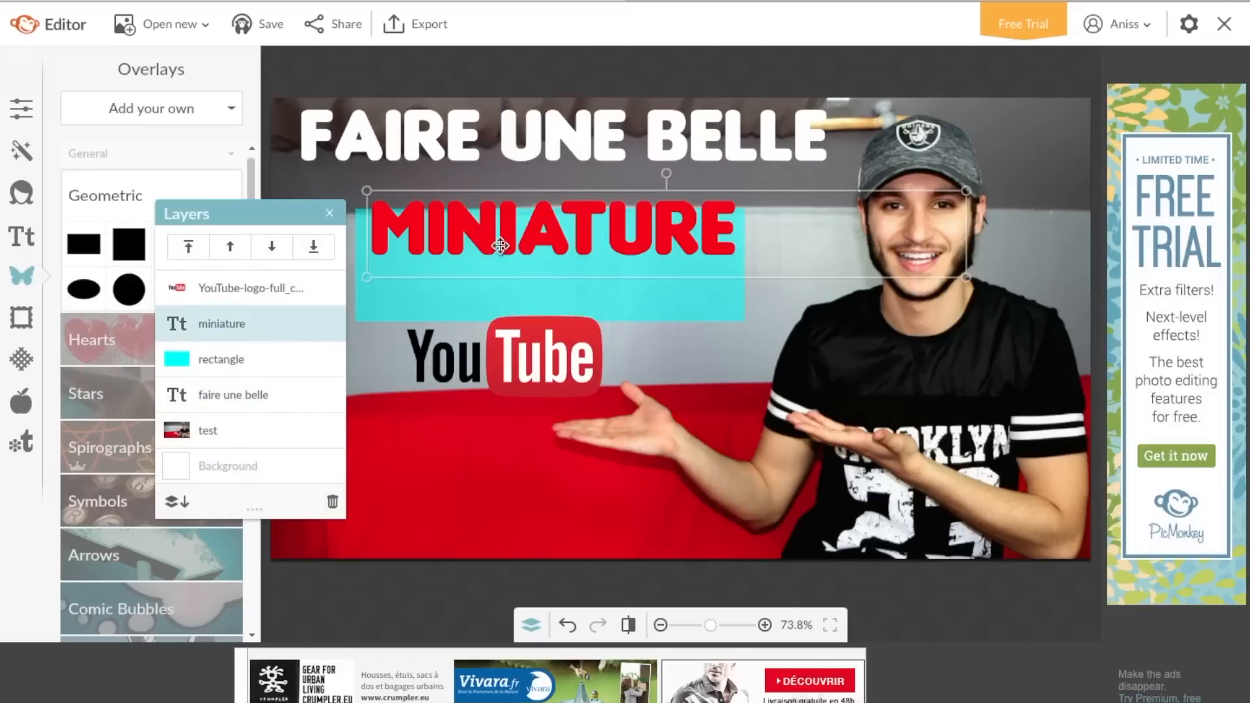
pyautogui.click(233, 373)
pyautogui.moveTo(456, 290); pyautogui.dragTo(455, 260)
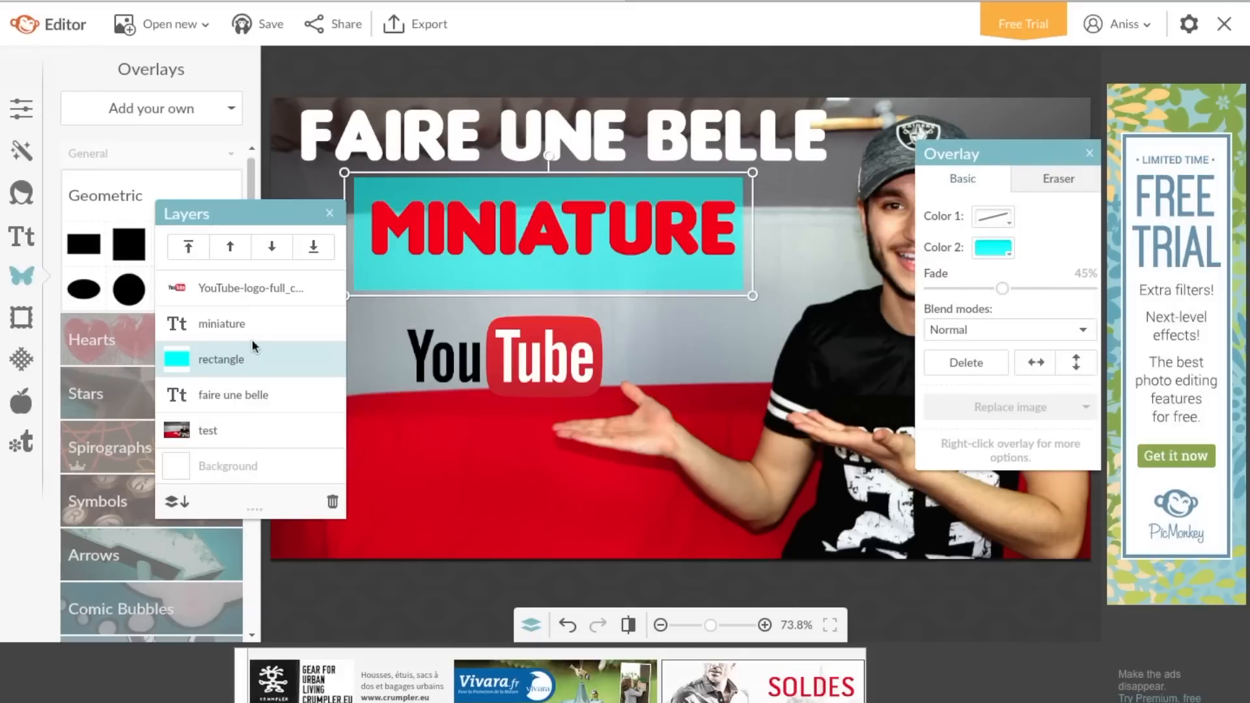
# Step: Enlarge the YouTube logo slightly and move it up just beneath the cyan rectangle, then close the layer list
pyautogui.click(241, 294)
pyautogui.moveTo(572, 370); pyautogui.dragTo(573, 354)
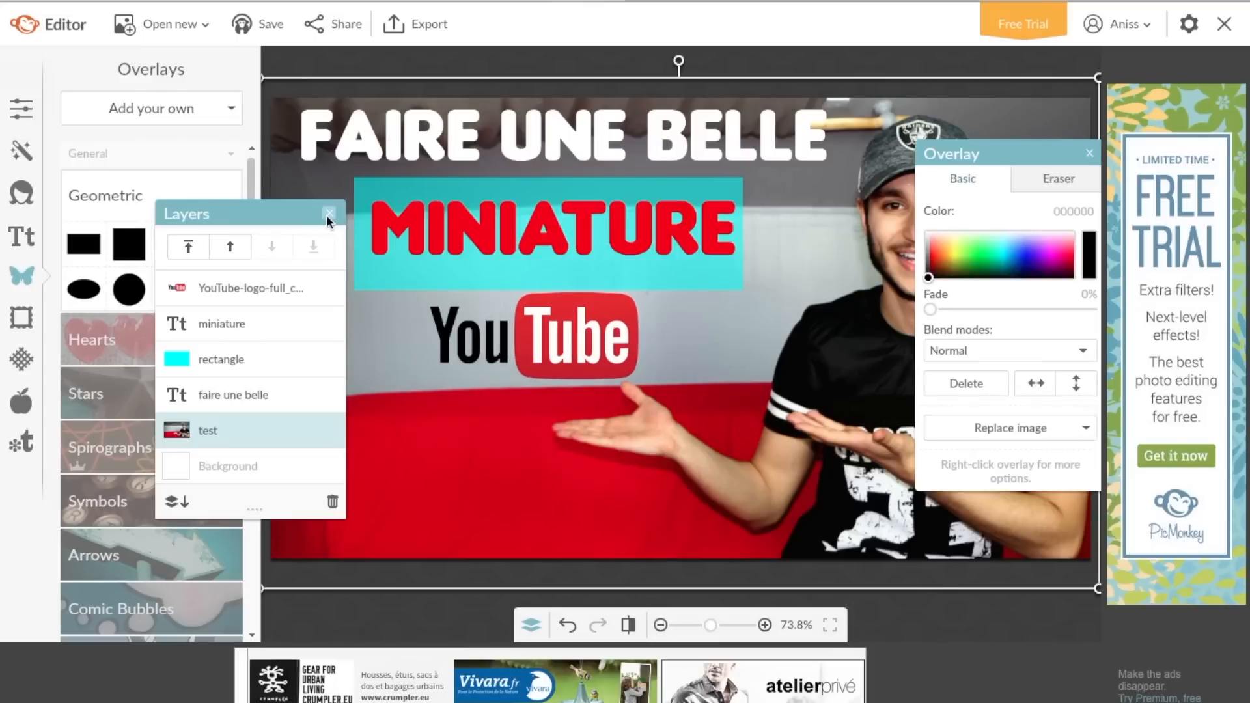
pyautogui.click(330, 213)
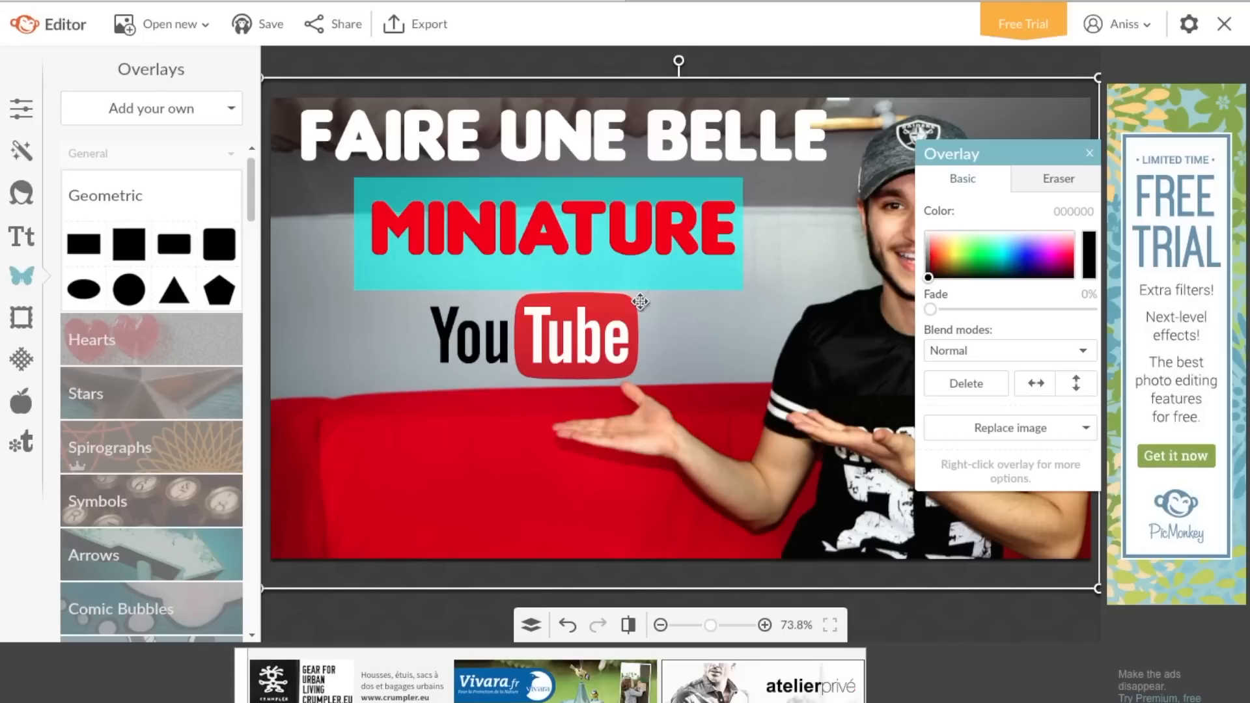
# Step: Shift the background photo slightly down and to the right, and nudge the YouTube logo to match
pyautogui.moveTo(641, 394); pyautogui.dragTo(643, 405)
pyautogui.click(532, 625)
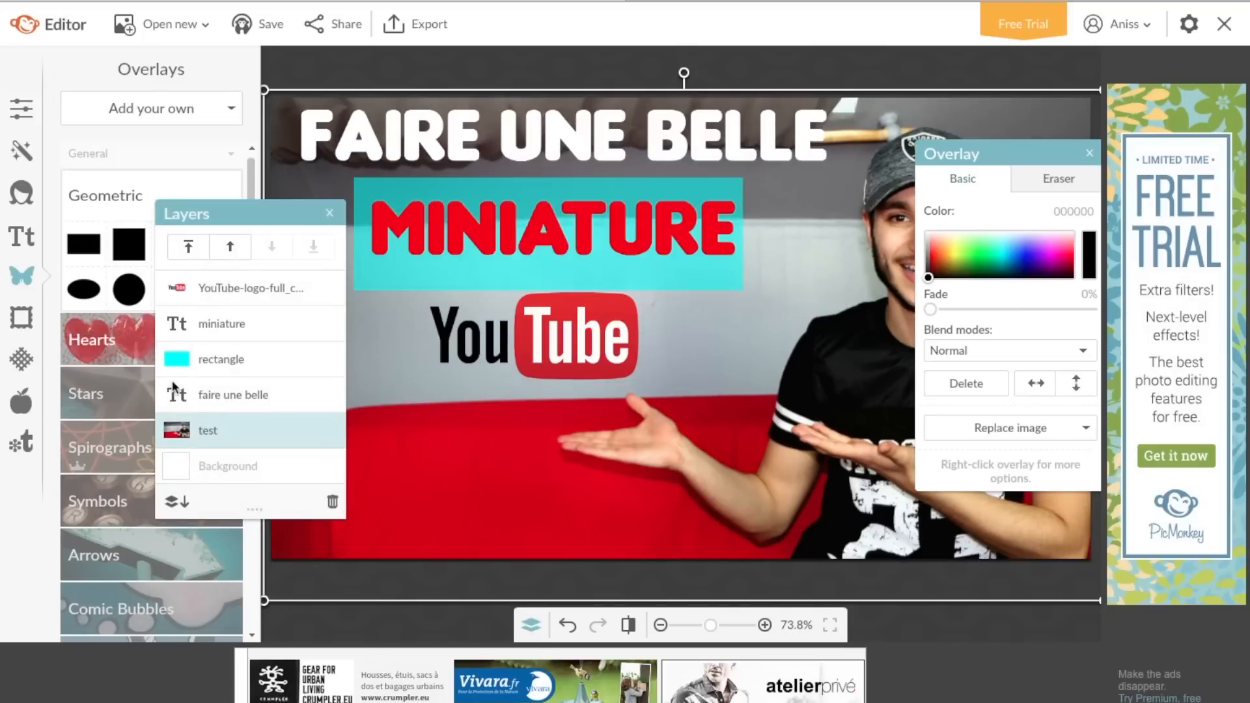
pyautogui.click(226, 289)
pyautogui.moveTo(610, 357)
pyautogui.mouseDown()
pyautogui.moveTo(898, 372)
pyautogui.moveTo(1003, 410)
pyautogui.moveTo(560, 346)
pyautogui.moveTo(597, 367)
pyautogui.mouseUp()
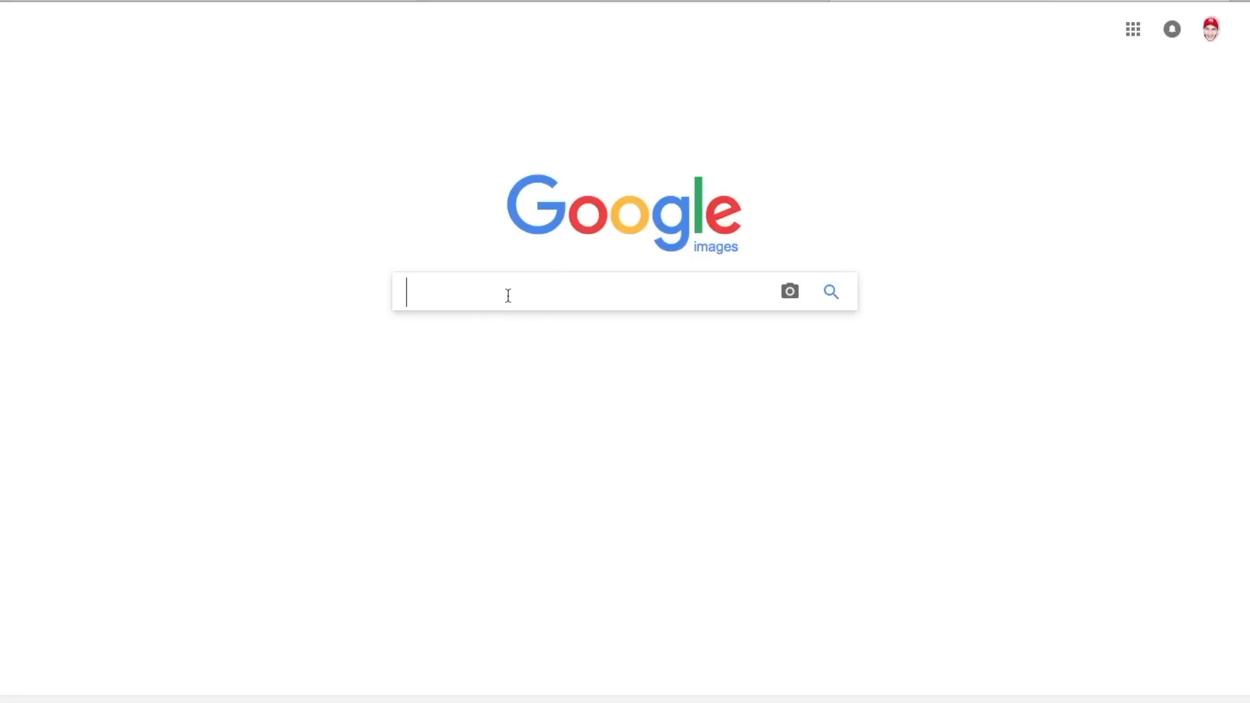
# Step: Search Google Images for "pimonkey png" and save the PicMonkey logo with the monkey head above the name
pyautogui.write('pimonkey png')
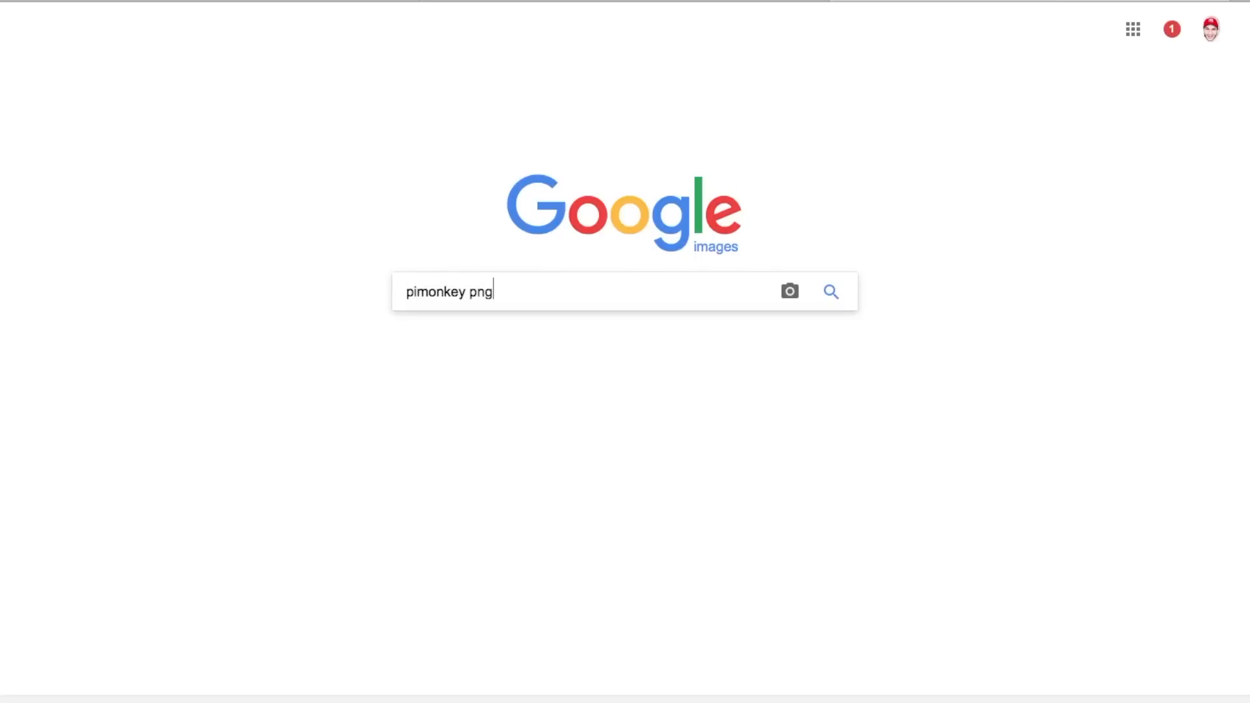
pyautogui.press('Return')
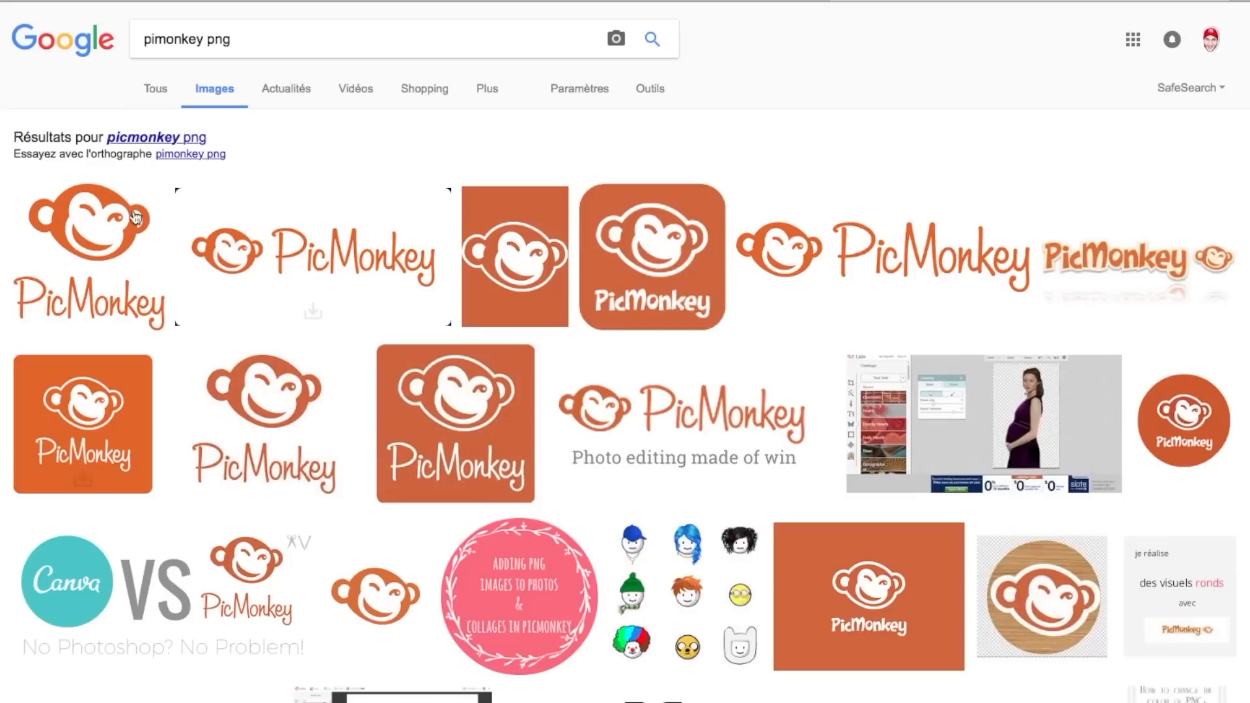
pyautogui.click(97, 228)
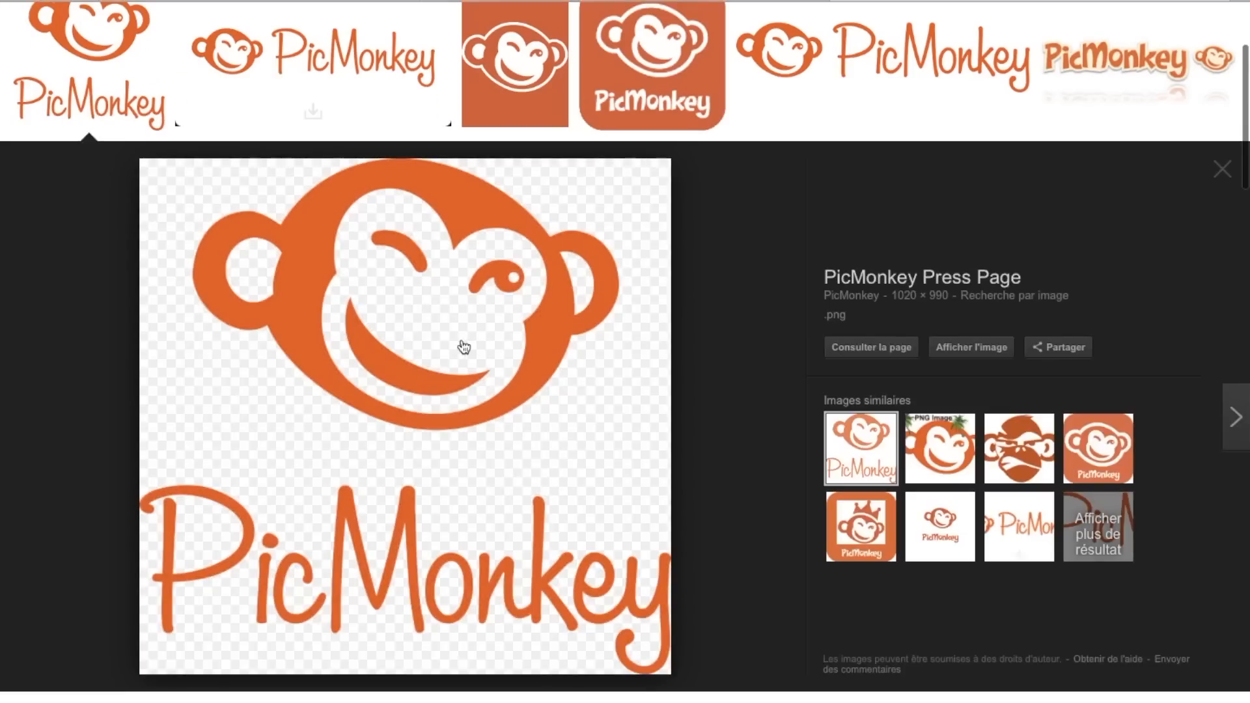
pyautogui.click(919, 499)
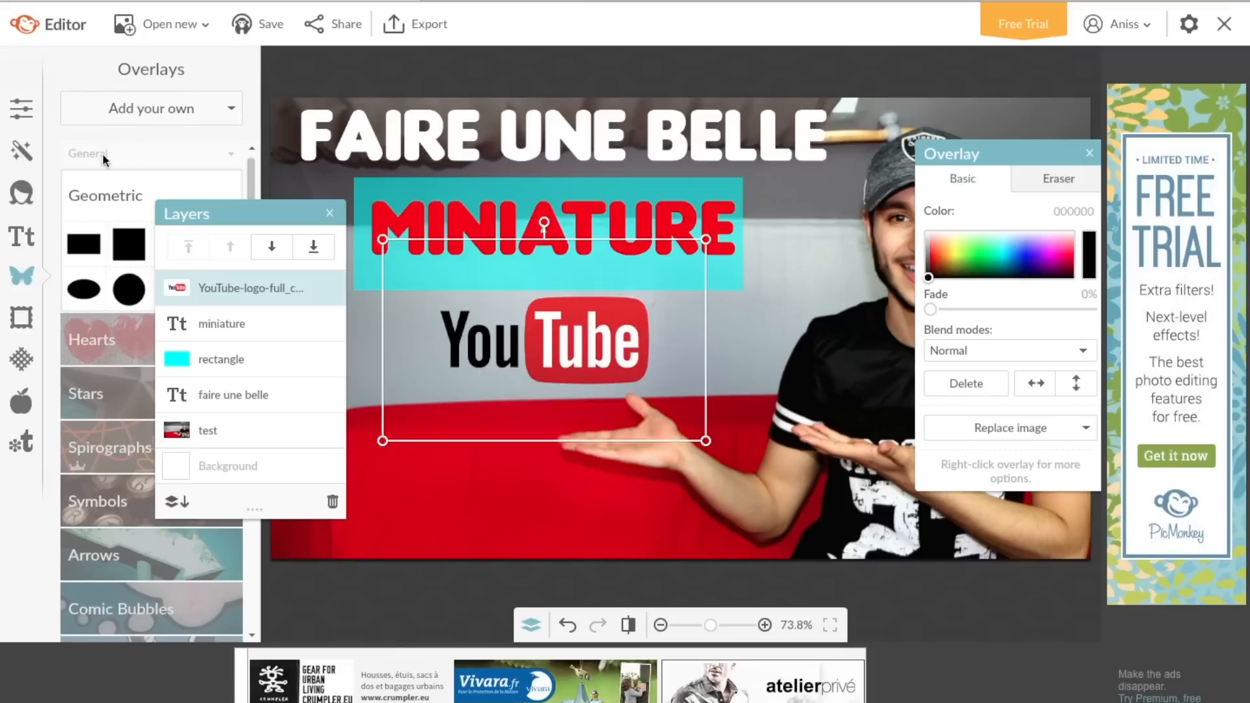
# Step: Add the logo-stacked image from the computer to the PicMonkey canvas and shrink it to fit below the YouTube logo
pyautogui.click(155, 114)
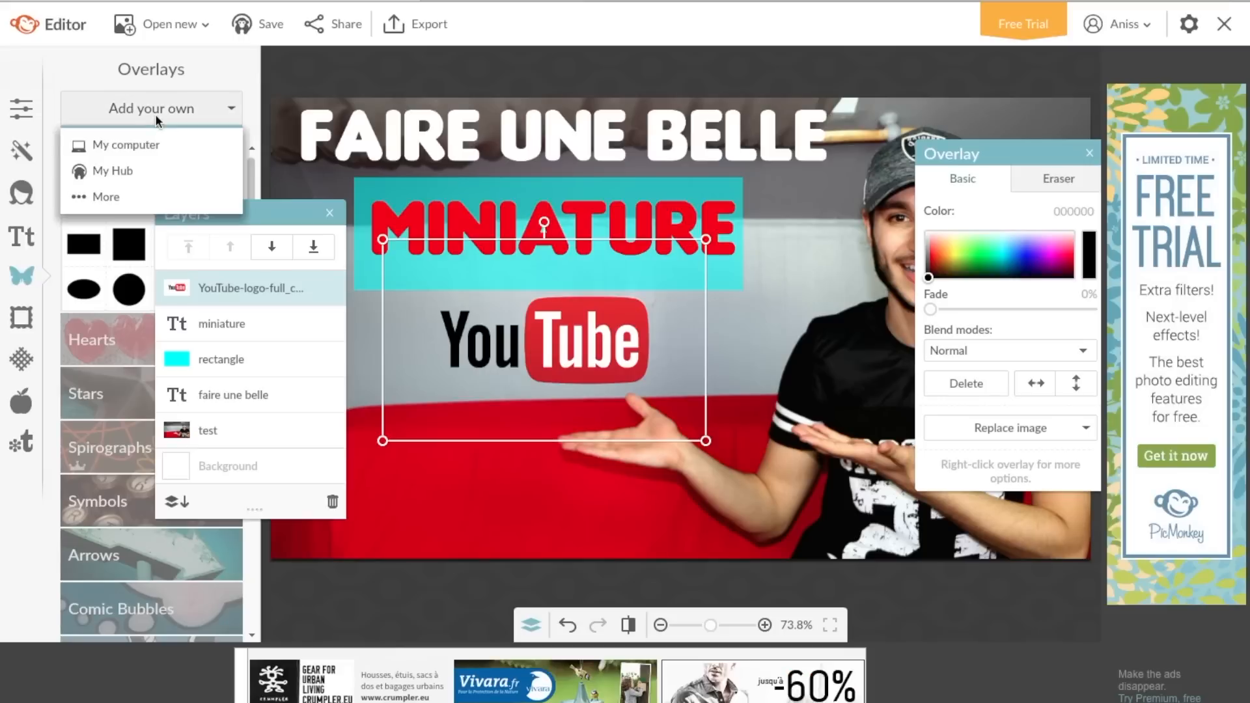
pyautogui.click(129, 143)
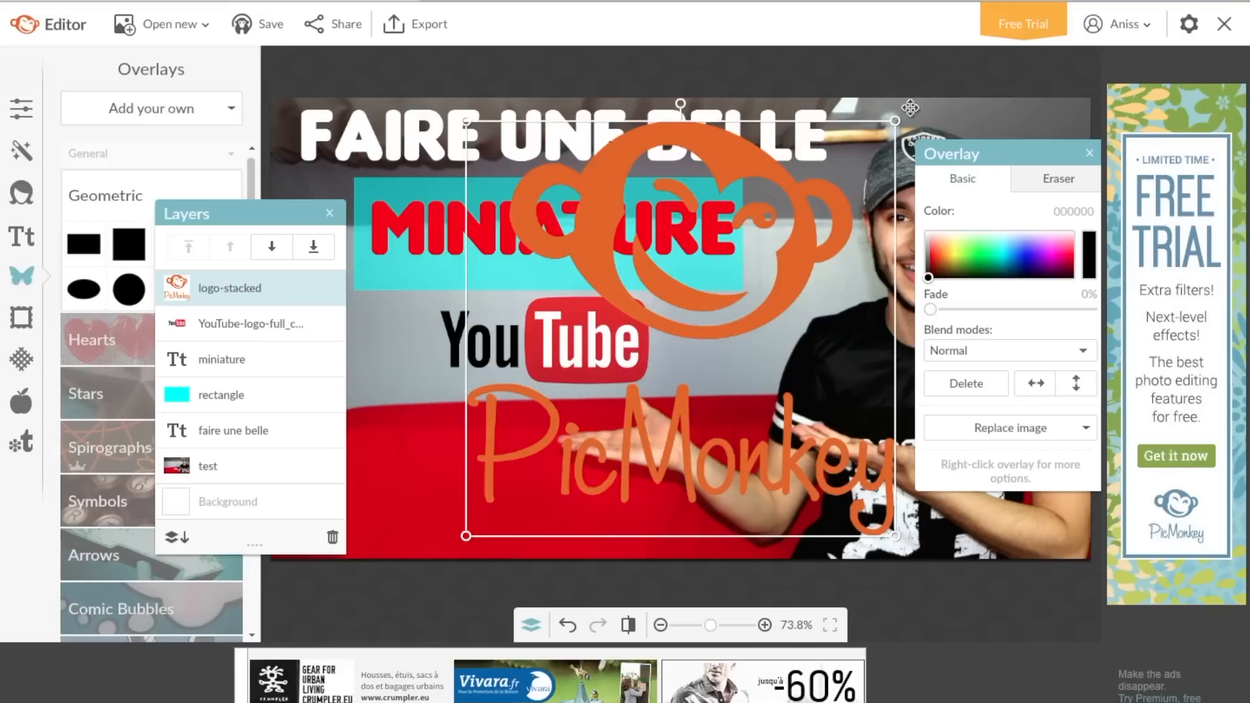
pyautogui.moveTo(892, 126); pyautogui.dragTo(598, 396)
pyautogui.click(334, 212)
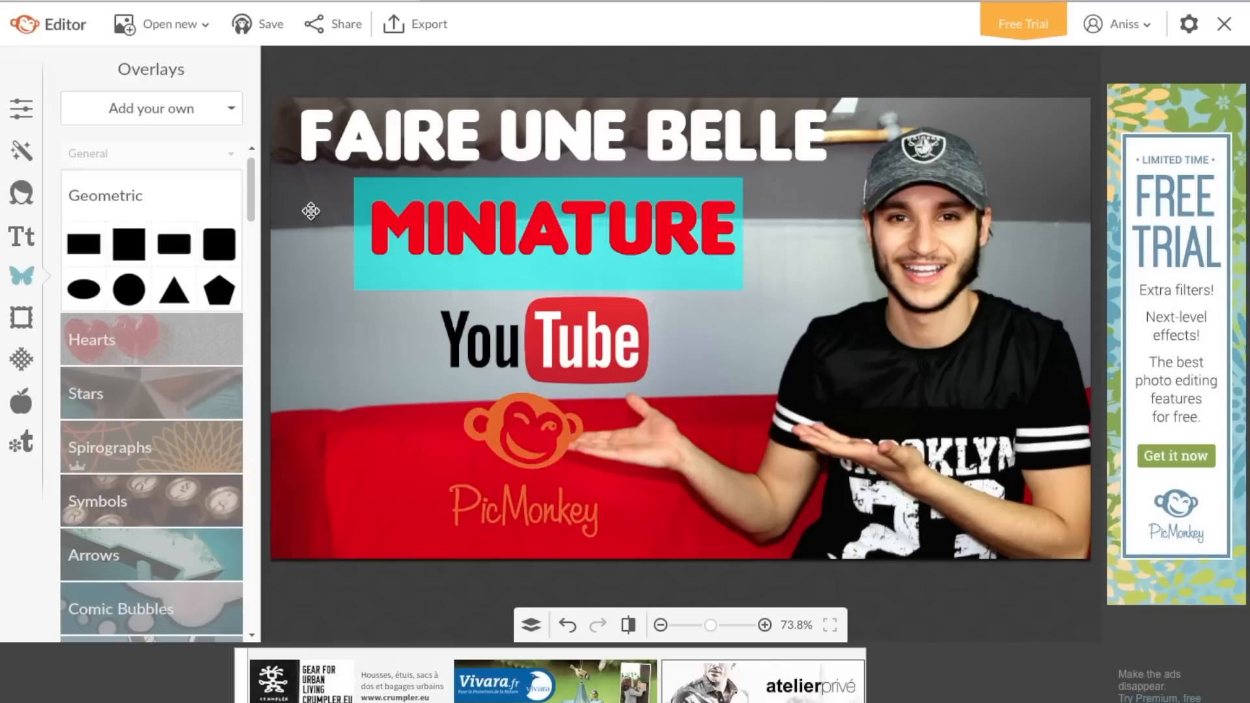
# Step: Browse the Hearts and Comic Bubbles overlay categories for available shapes
pyautogui.moveTo(248, 193)
pyautogui.mouseDown()
pyautogui.moveTo(248, 213)
pyautogui.moveTo(251, 156)
pyautogui.mouseUp()
pyautogui.click(182, 177)
pyautogui.click(162, 239)
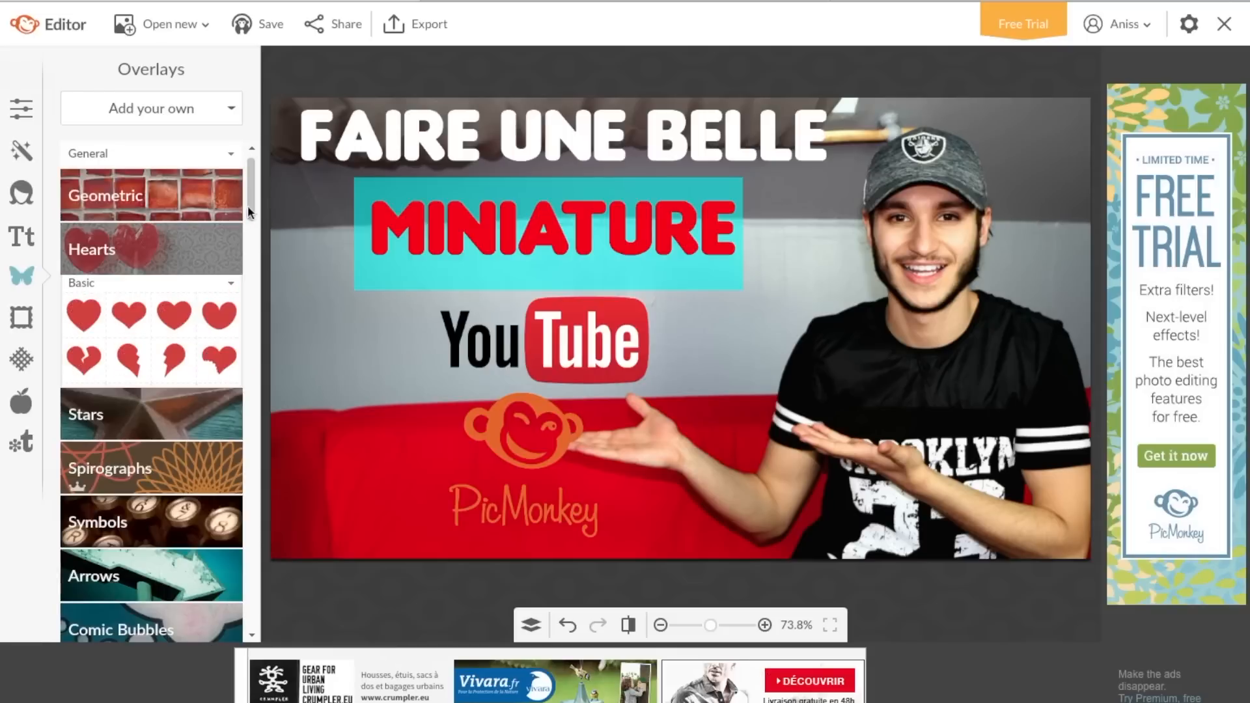
pyautogui.moveTo(252, 207); pyautogui.dragTo(246, 231)
pyautogui.click(143, 277)
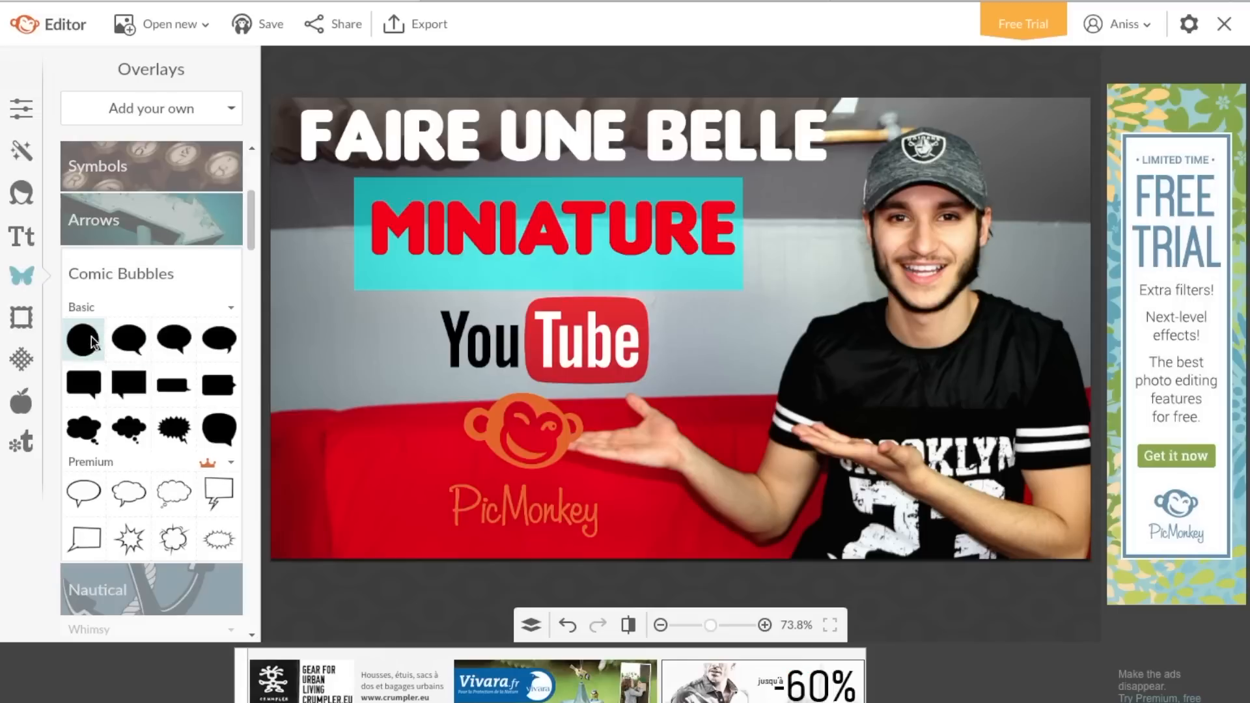
# Step: Add the bold arrow from the Correction Marks overlays in red (e20000), tilted diagonally downward and pointing at the YouTube logo from its left
pyautogui.moveTo(252, 233); pyautogui.dragTo(264, 456)
pyautogui.click(164, 332)
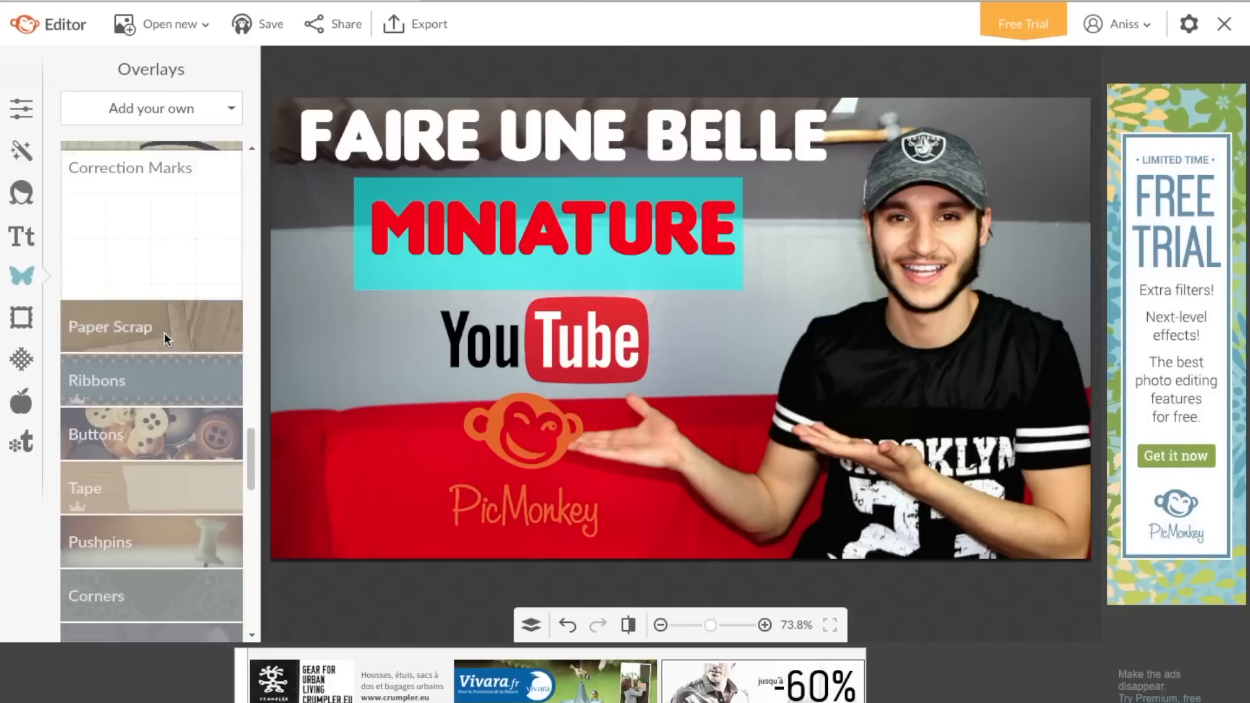
pyautogui.click(111, 213)
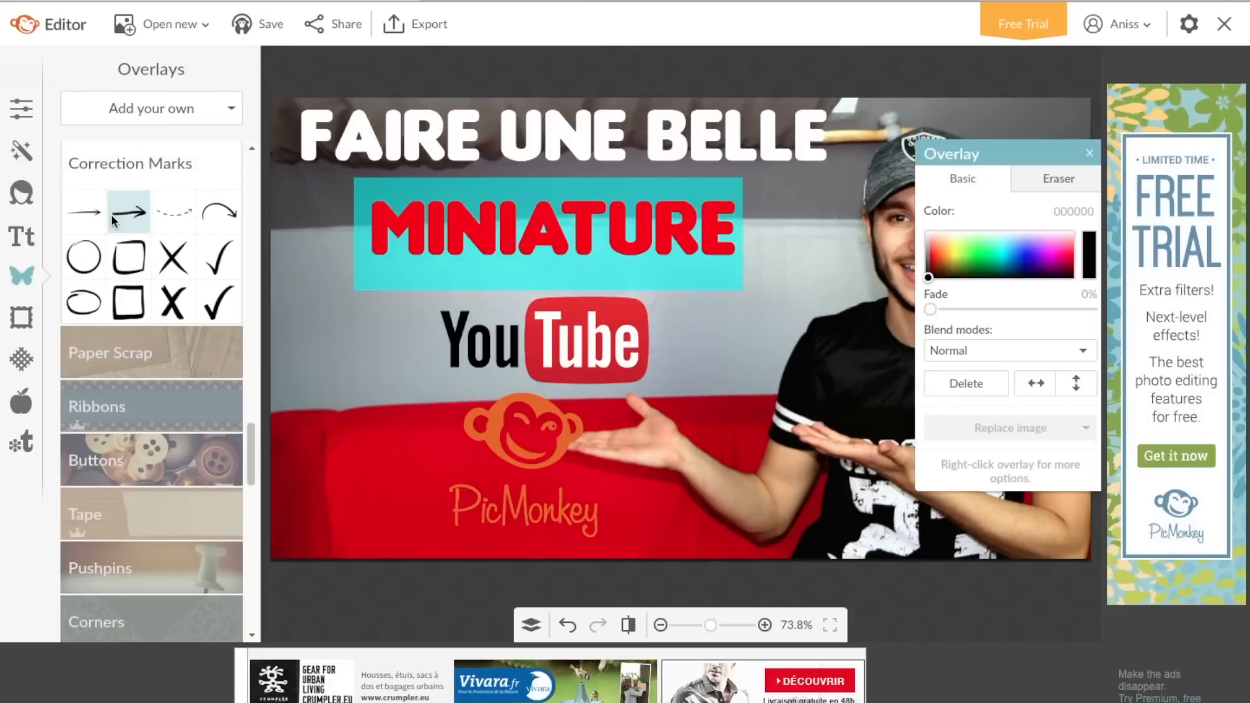
pyautogui.click(936, 263)
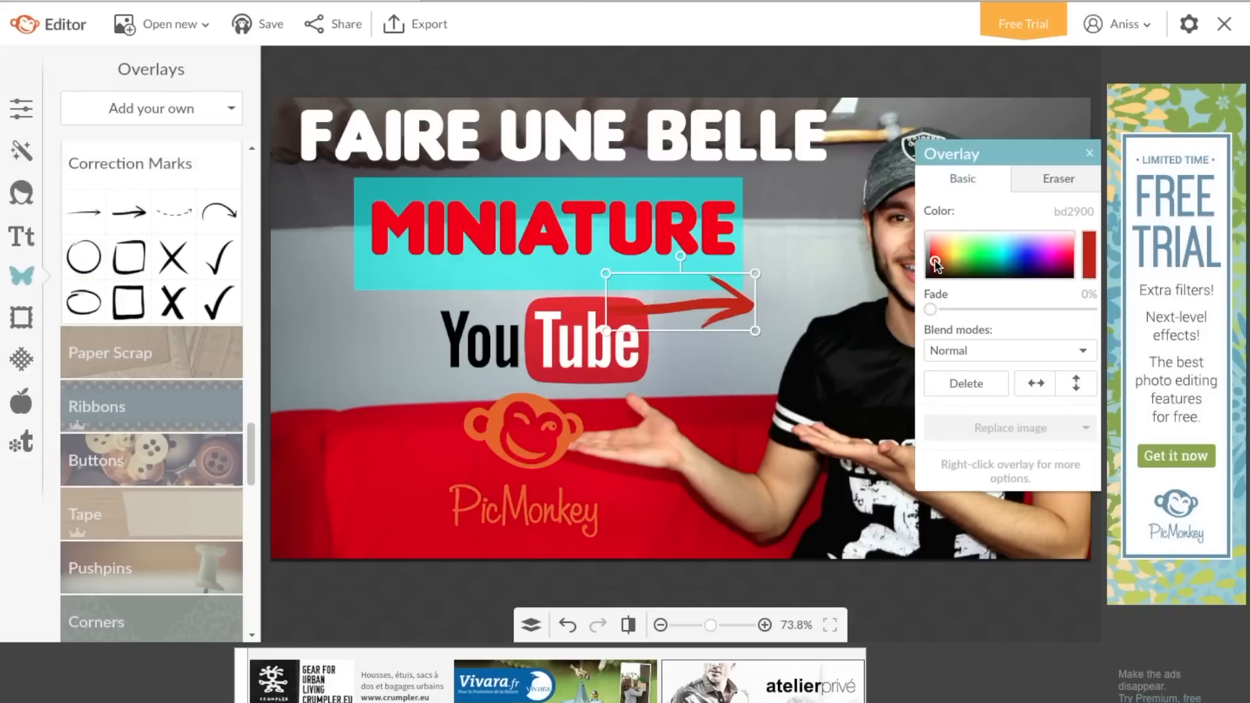
pyautogui.click(930, 258)
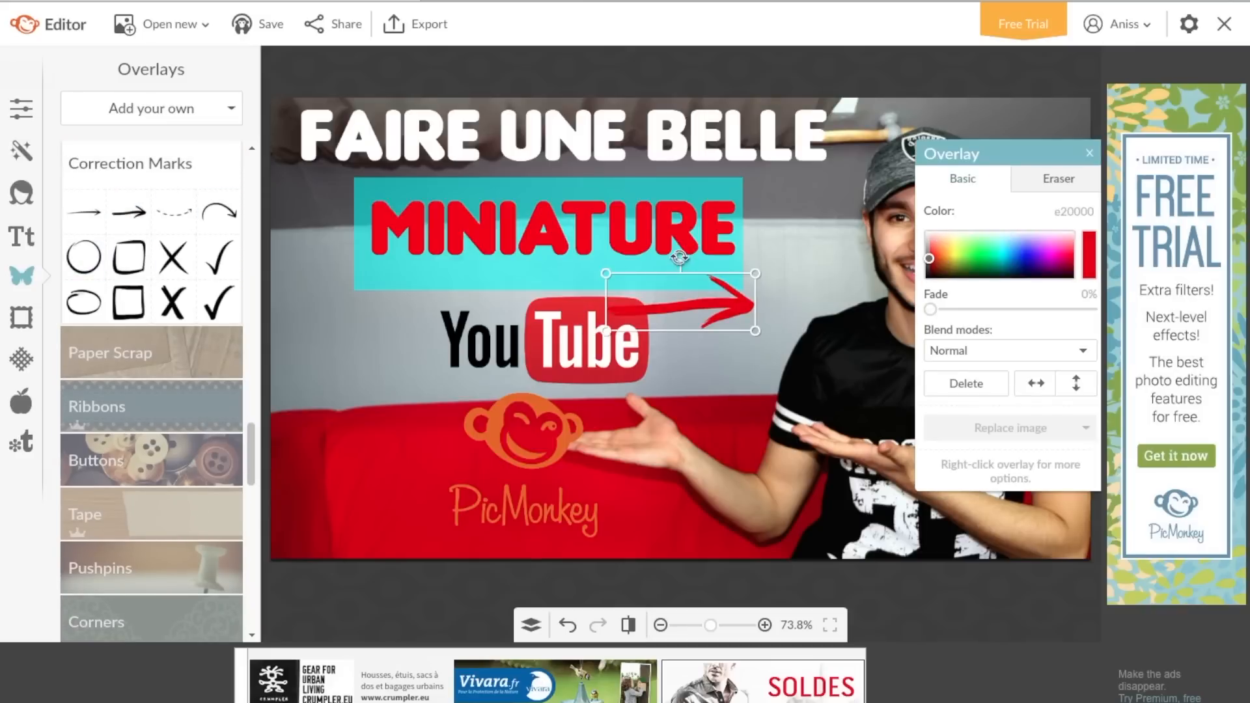
pyautogui.moveTo(678, 256); pyautogui.dragTo(736, 259)
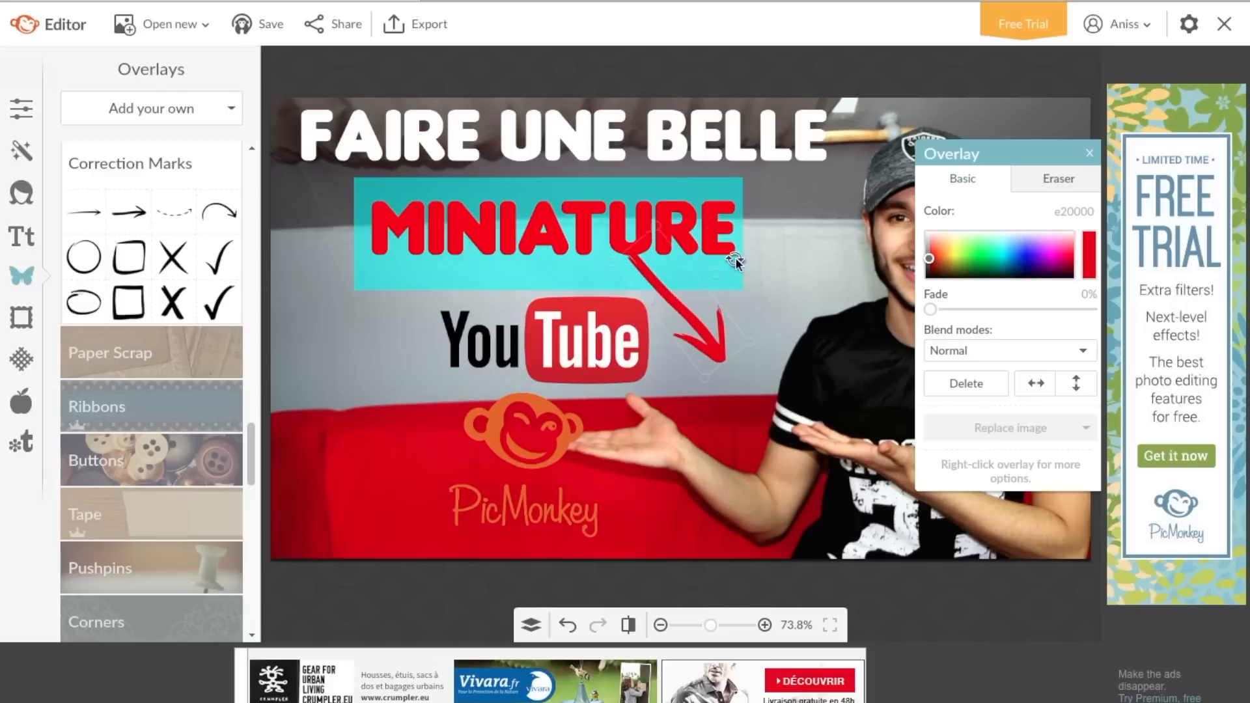
pyautogui.moveTo(674, 291); pyautogui.dragTo(349, 306)
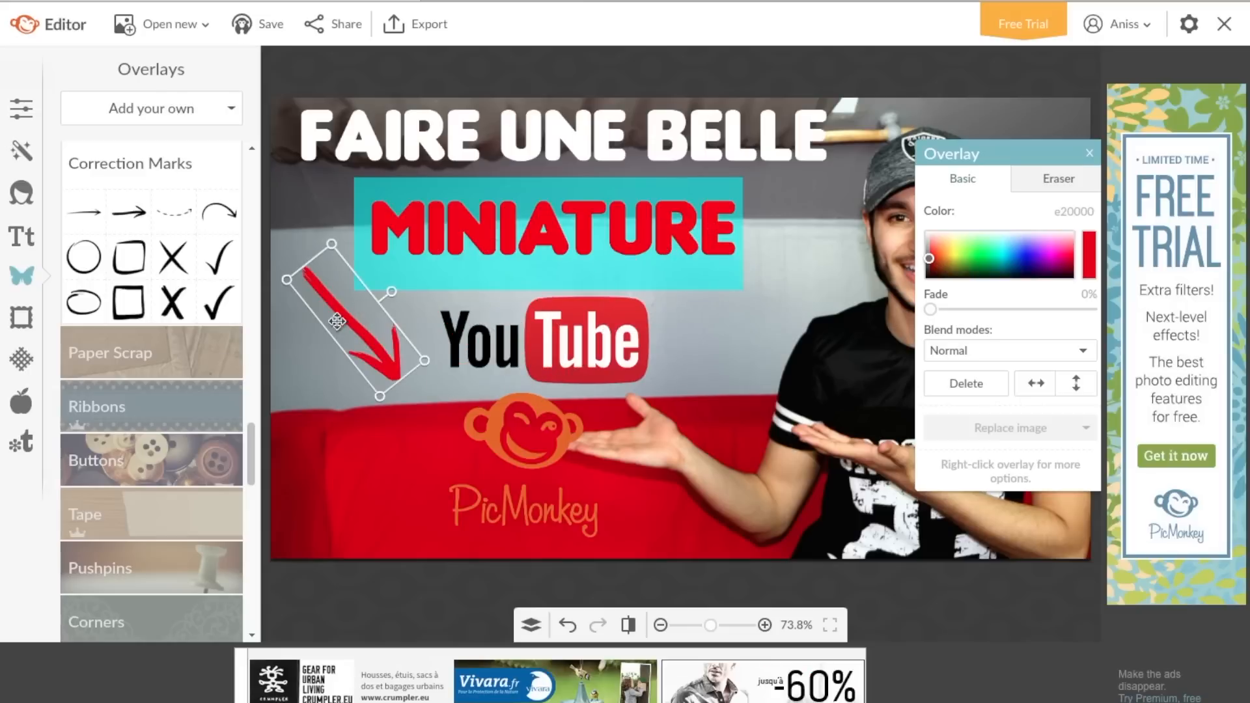
# Step: Delete the red markups_02 arrow layer from the thumbnail
pyautogui.click(433, 294)
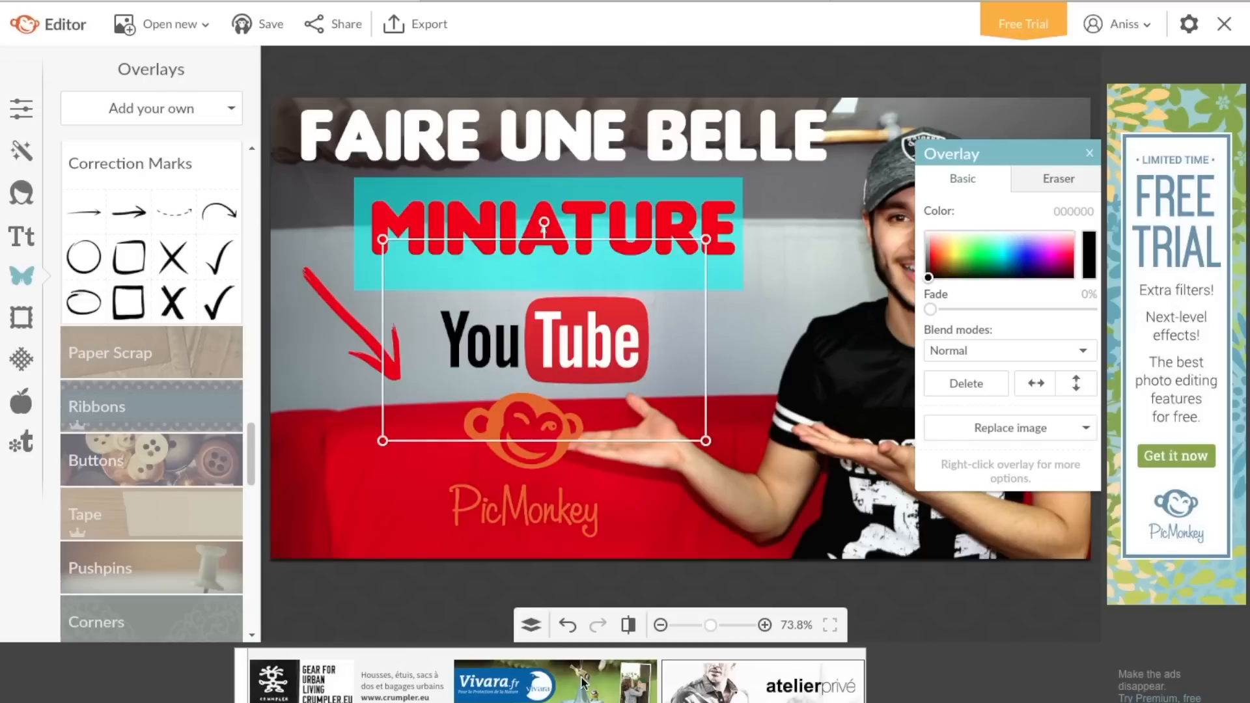
pyautogui.click(531, 624)
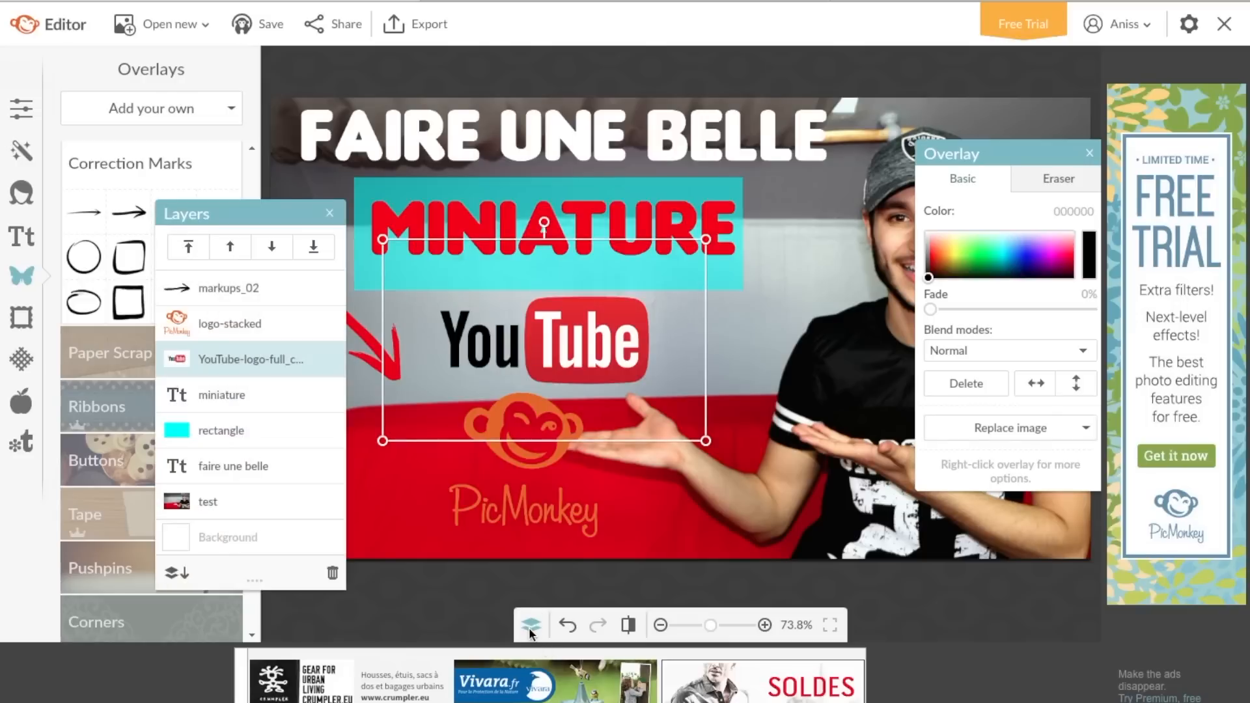
pyautogui.click(220, 303)
pyautogui.click(332, 573)
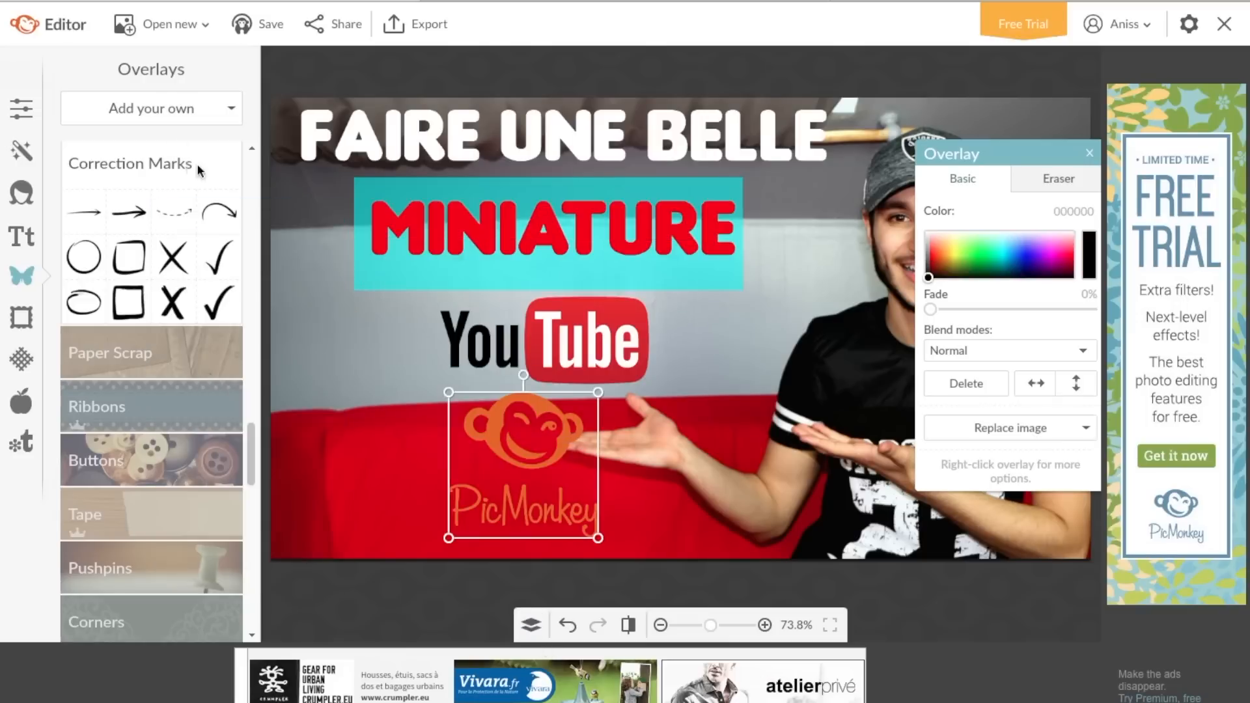
# Step: Look through the Heroes and Sound Effects overlays and try the LOL! graphic beside the MINIATURE text
pyautogui.click(199, 167)
pyautogui.moveTo(250, 427); pyautogui.dragTo(248, 295)
pyautogui.click(159, 290)
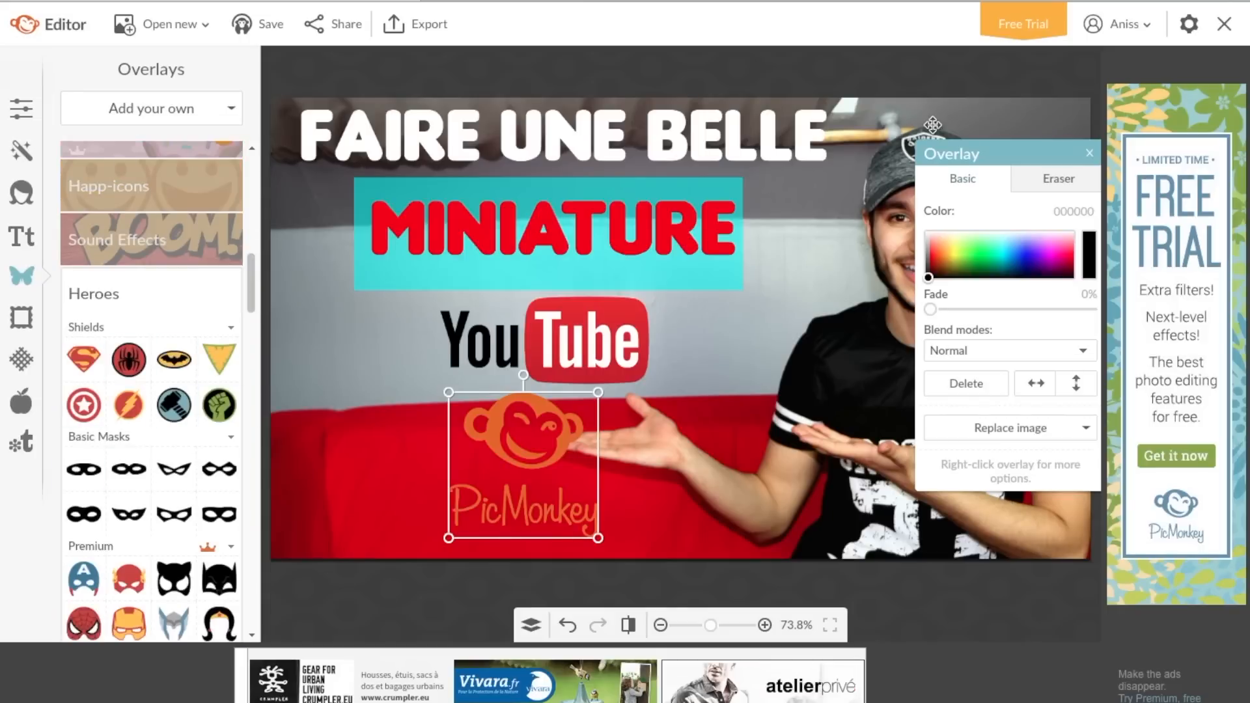
pyautogui.moveTo(1049, 153); pyautogui.dragTo(1192, 154)
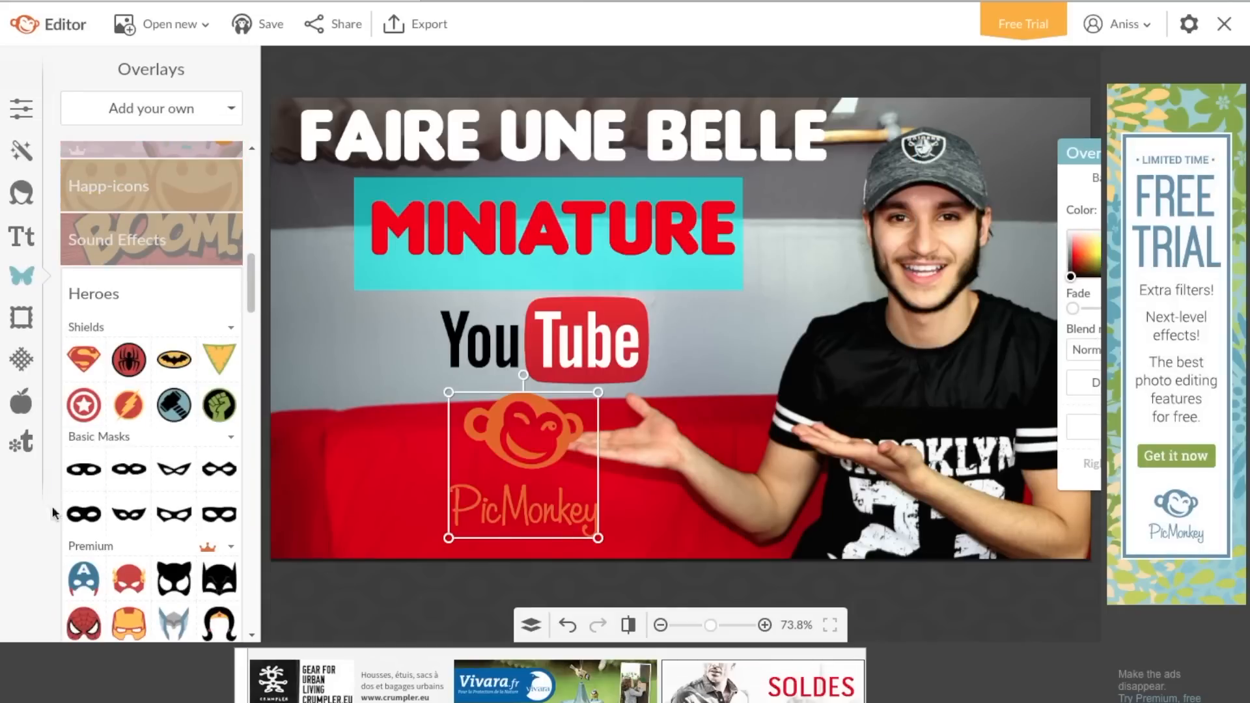
pyautogui.click(75, 482)
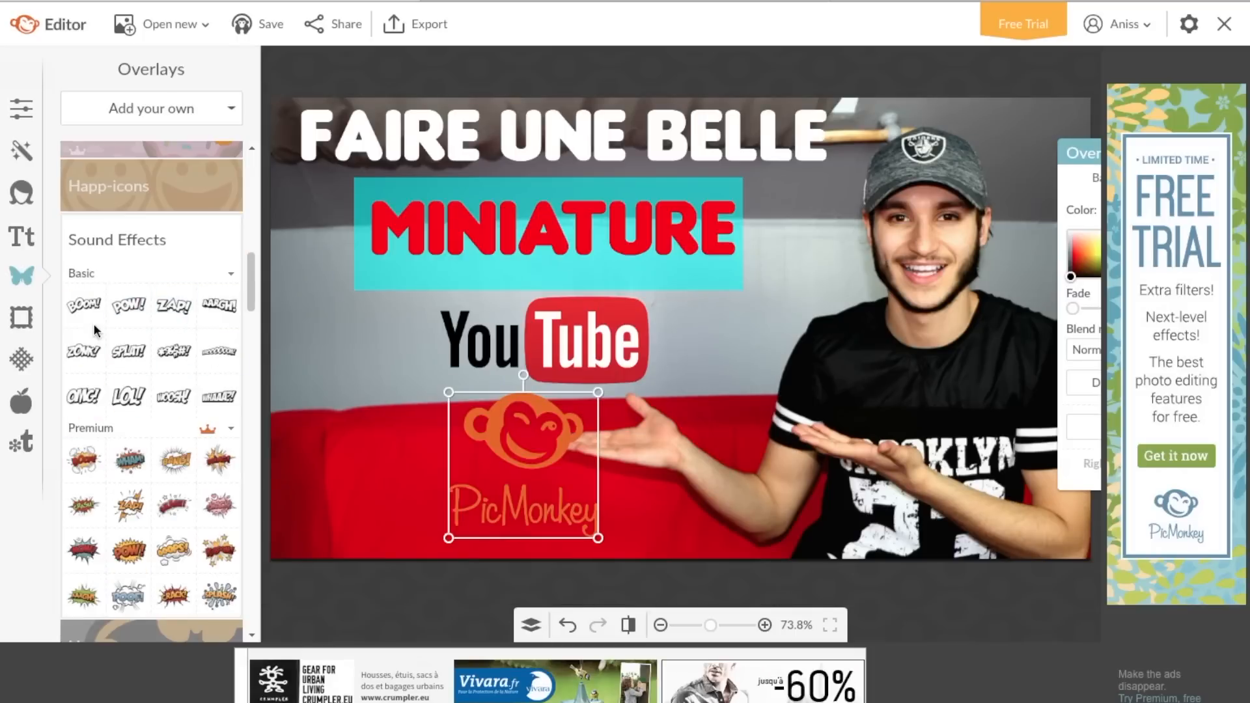
pyautogui.moveTo(118, 401); pyautogui.dragTo(760, 244)
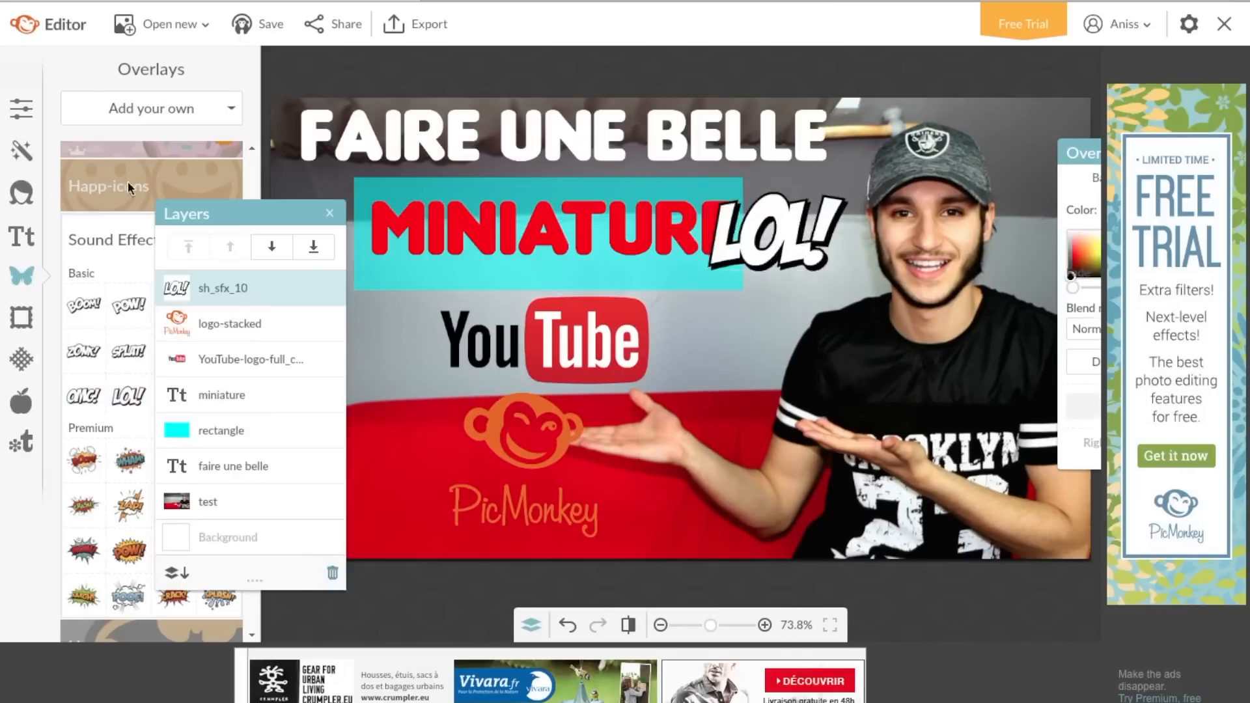
pyautogui.press('Delete')
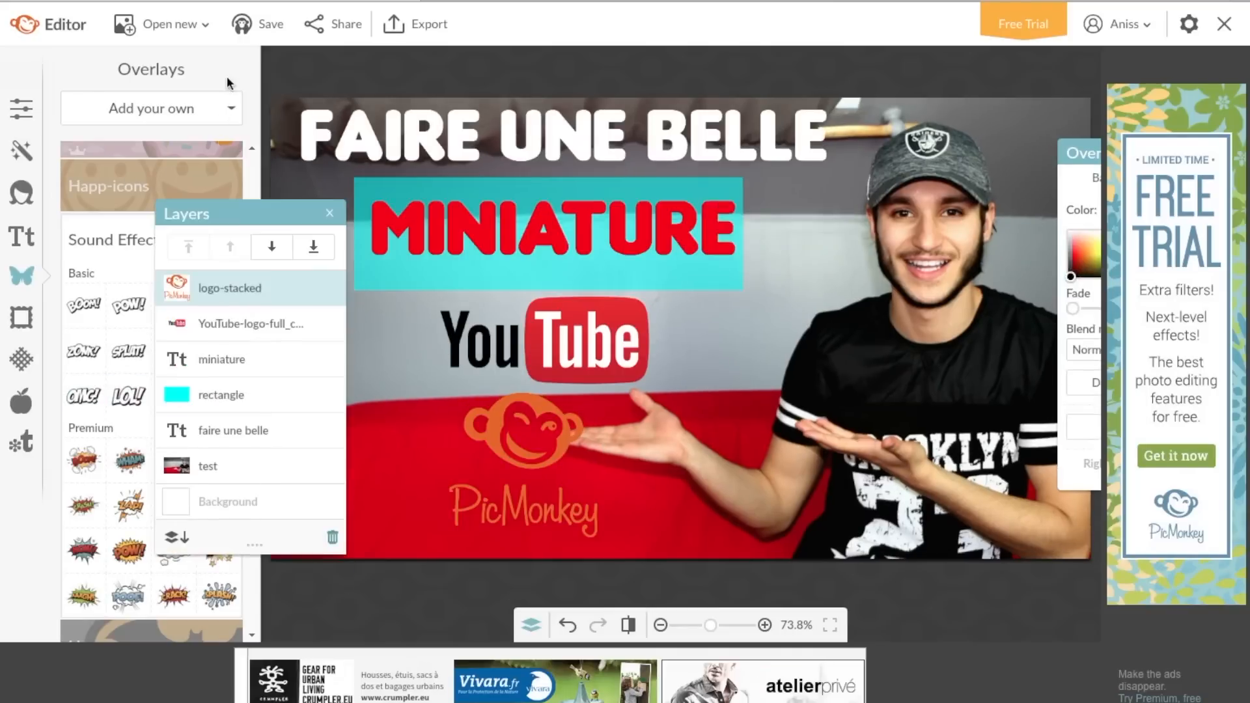
pyautogui.click(329, 213)
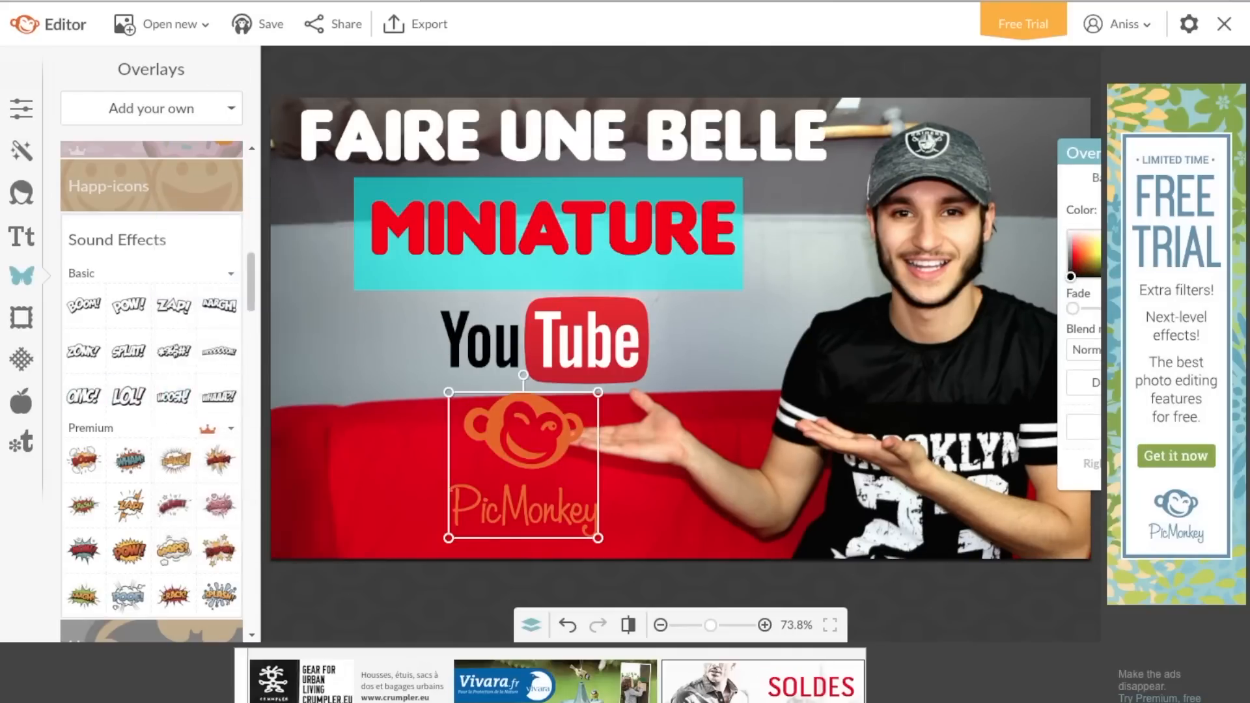
# Step: Browse the remaining overlay categories and the available Themes
pyautogui.click(193, 234)
pyautogui.moveTo(249, 279); pyautogui.dragTo(257, 577)
pyautogui.click(826, 267)
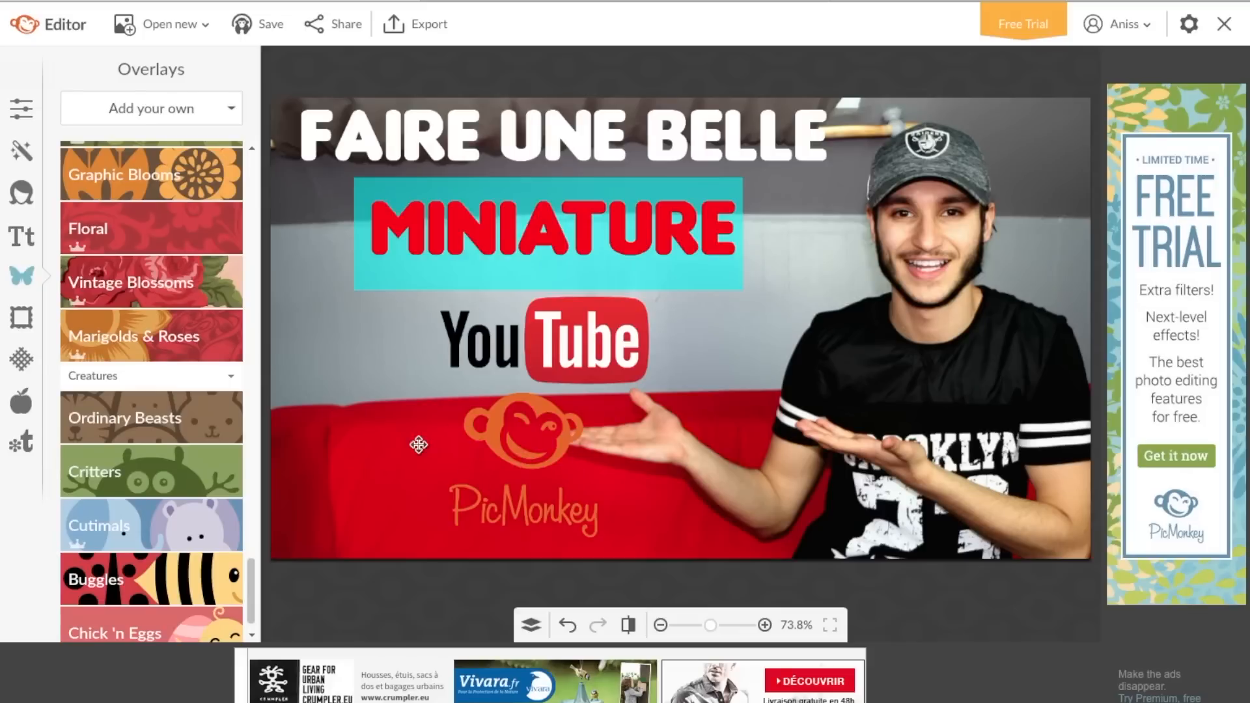
pyautogui.click(21, 402)
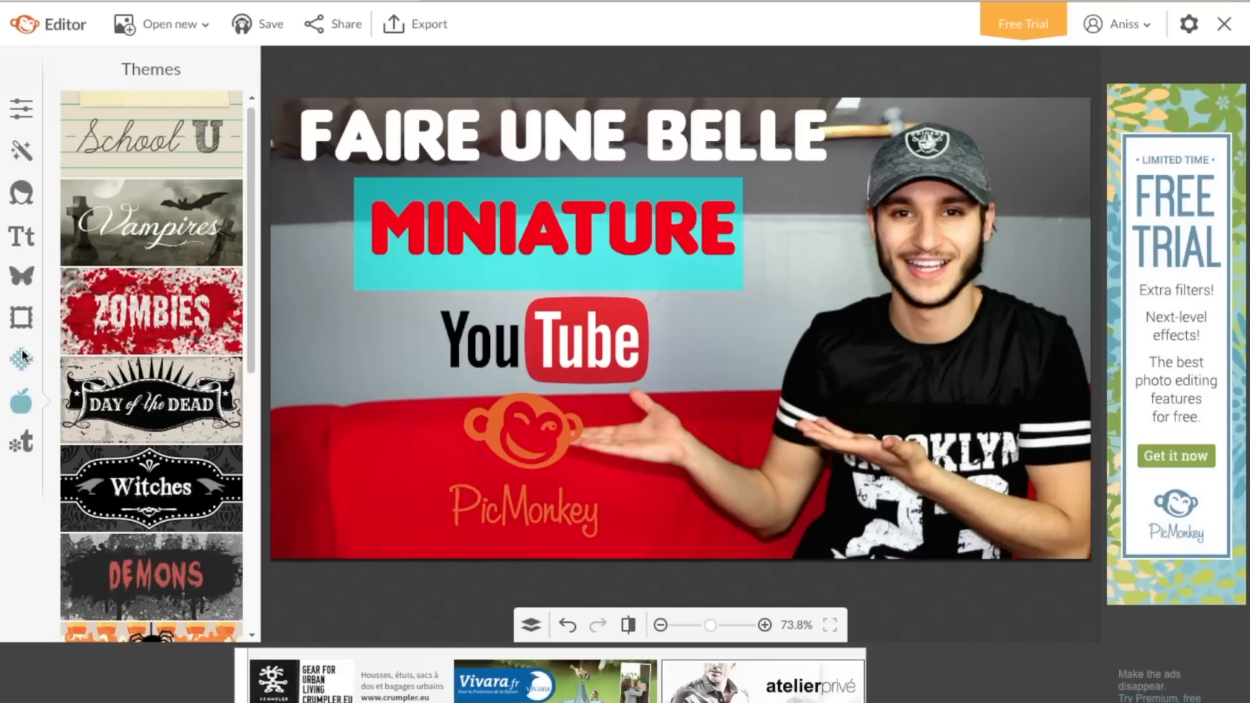
# Step: Select the test photo layer and move the Overlay and Layers palettes off the canvas
pyautogui.click(531, 625)
pyautogui.click(245, 463)
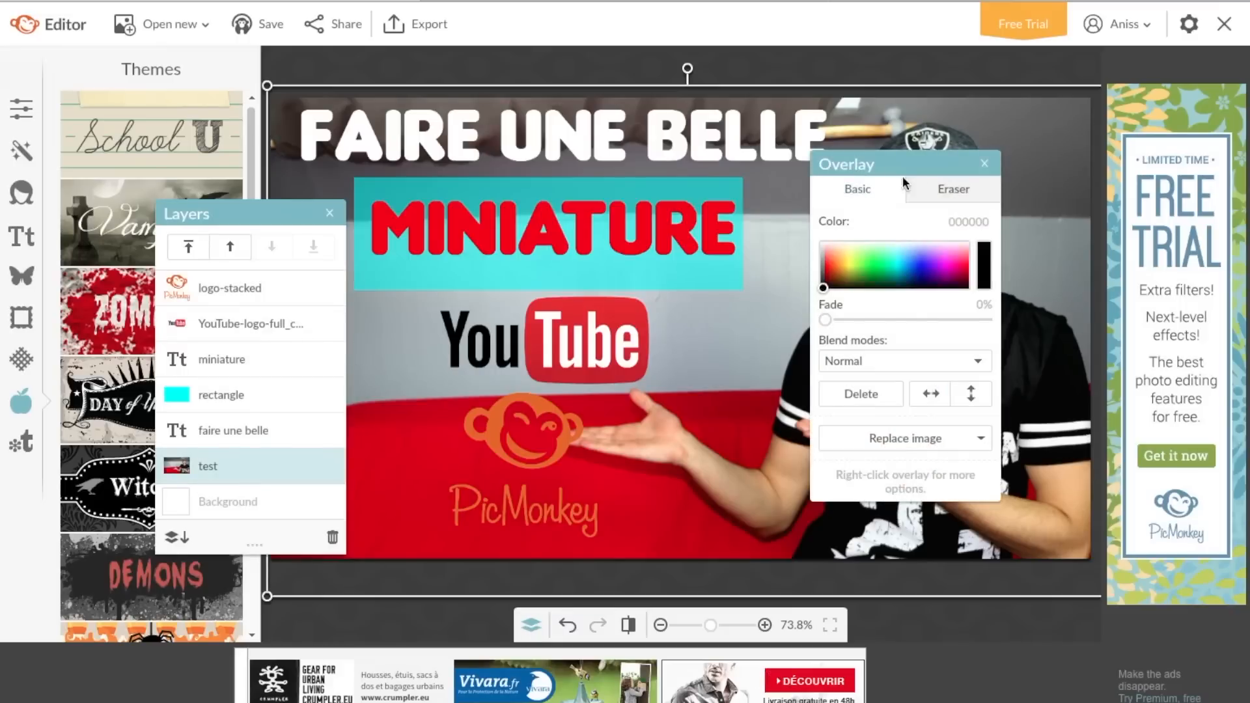
pyautogui.moveTo(890, 167); pyautogui.dragTo(124, 110)
pyautogui.moveTo(256, 215); pyautogui.dragTo(97, 463)
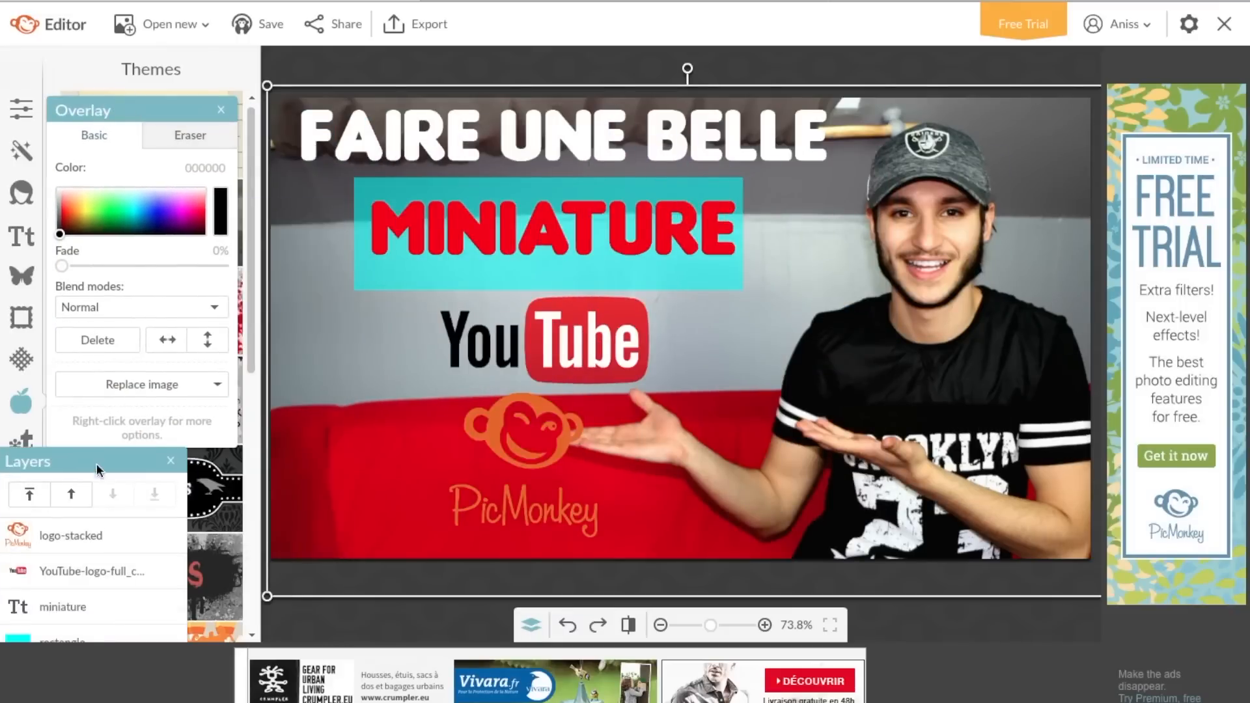
# Step: Erase most of the photo's background around the person with the Eraser at size 72 and hardness 80
pyautogui.click(198, 131)
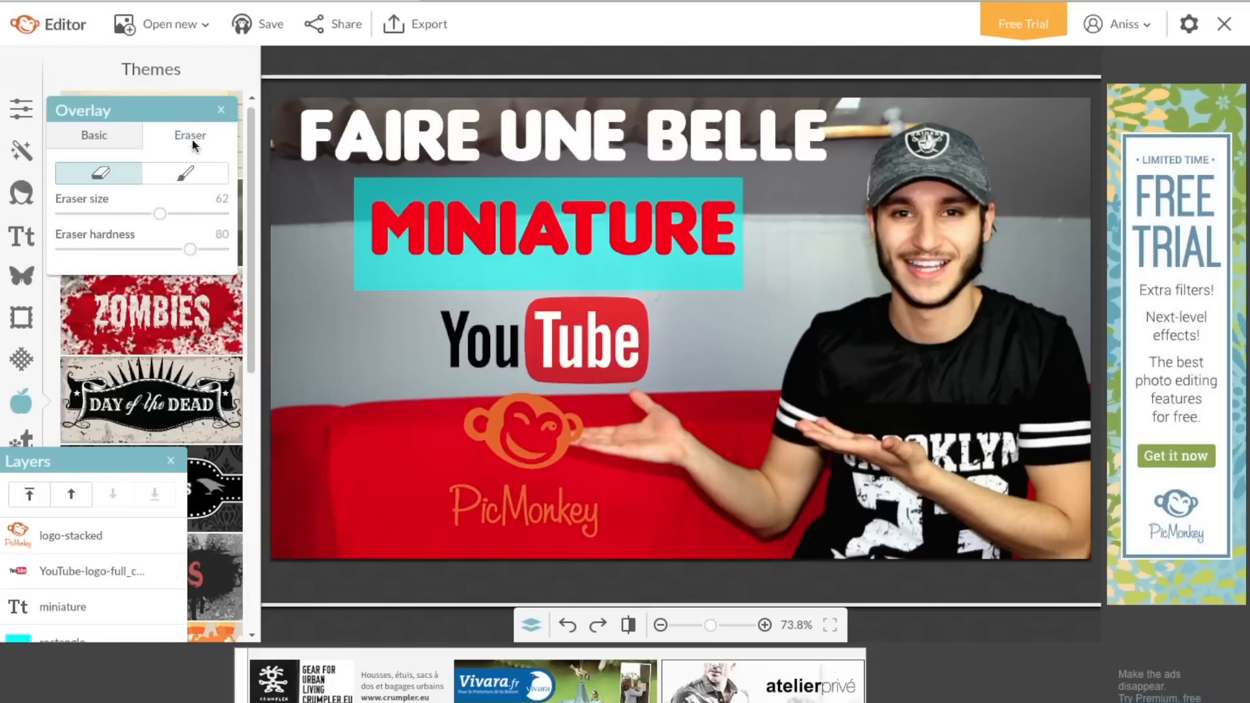
pyautogui.moveTo(162, 214); pyautogui.dragTo(177, 214)
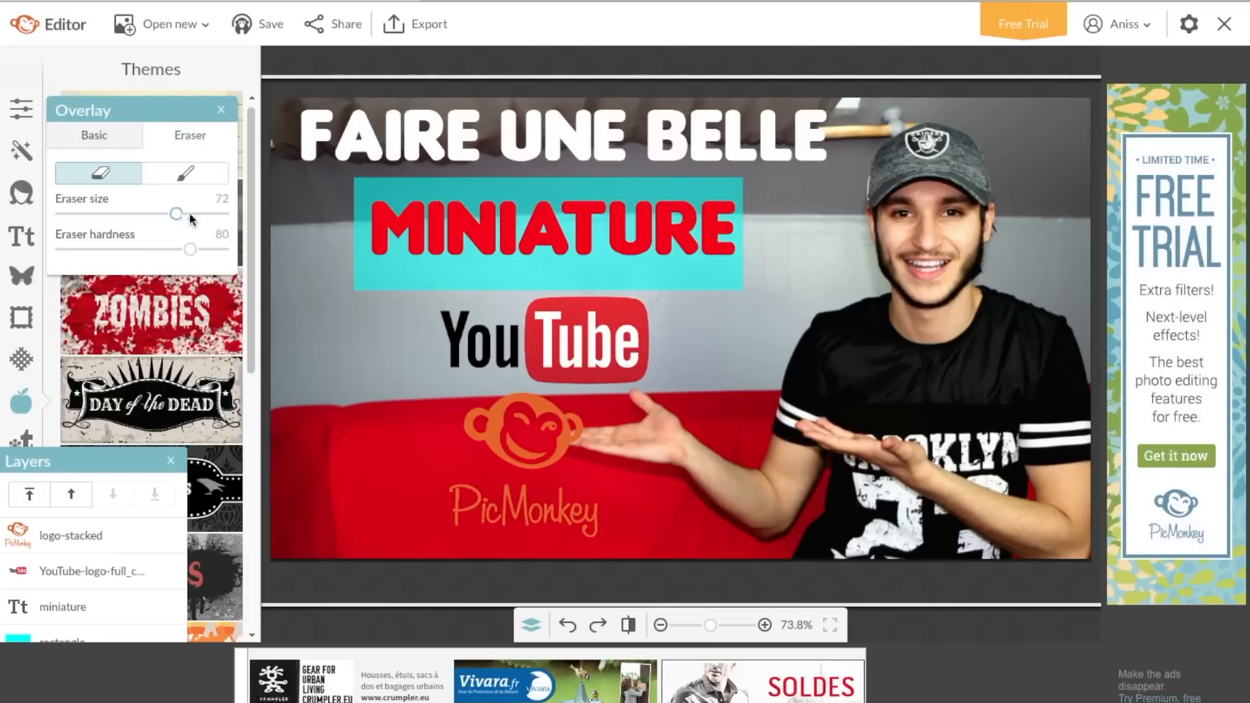
pyautogui.moveTo(369, 256); pyautogui.dragTo(371, 592)
pyautogui.moveTo(840, 200)
pyautogui.mouseDown()
pyautogui.moveTo(706, 360)
pyautogui.moveTo(667, 371)
pyautogui.moveTo(492, 361)
pyautogui.moveTo(545, 435)
pyautogui.moveTo(514, 450)
pyautogui.moveTo(502, 480)
pyautogui.moveTo(573, 534)
pyautogui.moveTo(684, 508)
pyautogui.mouseUp()
pyautogui.moveTo(1061, 144)
pyautogui.mouseDown()
pyautogui.moveTo(1041, 100)
pyautogui.moveTo(1005, 79)
pyautogui.moveTo(839, 233)
pyautogui.moveTo(719, 369)
pyautogui.mouseUp()
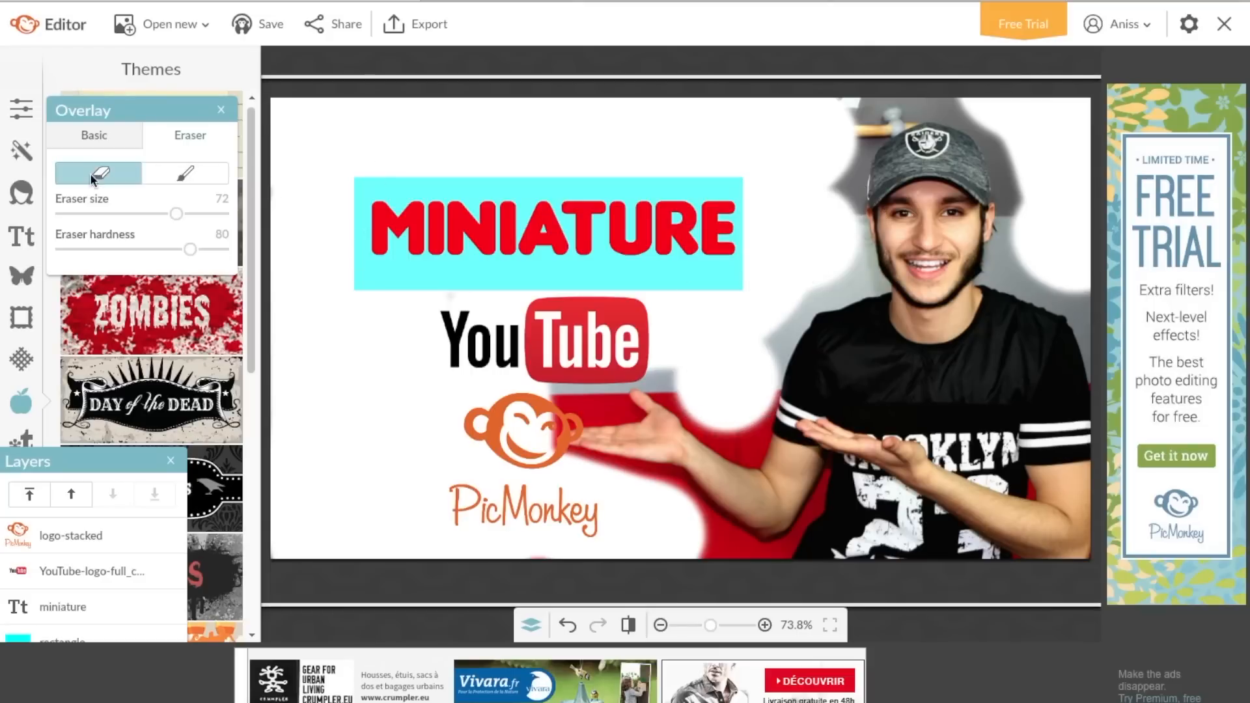
# Step: Erase the background closer to the cap and shoulder with the eraser at size 35 and hardness 0
pyautogui.click(118, 213)
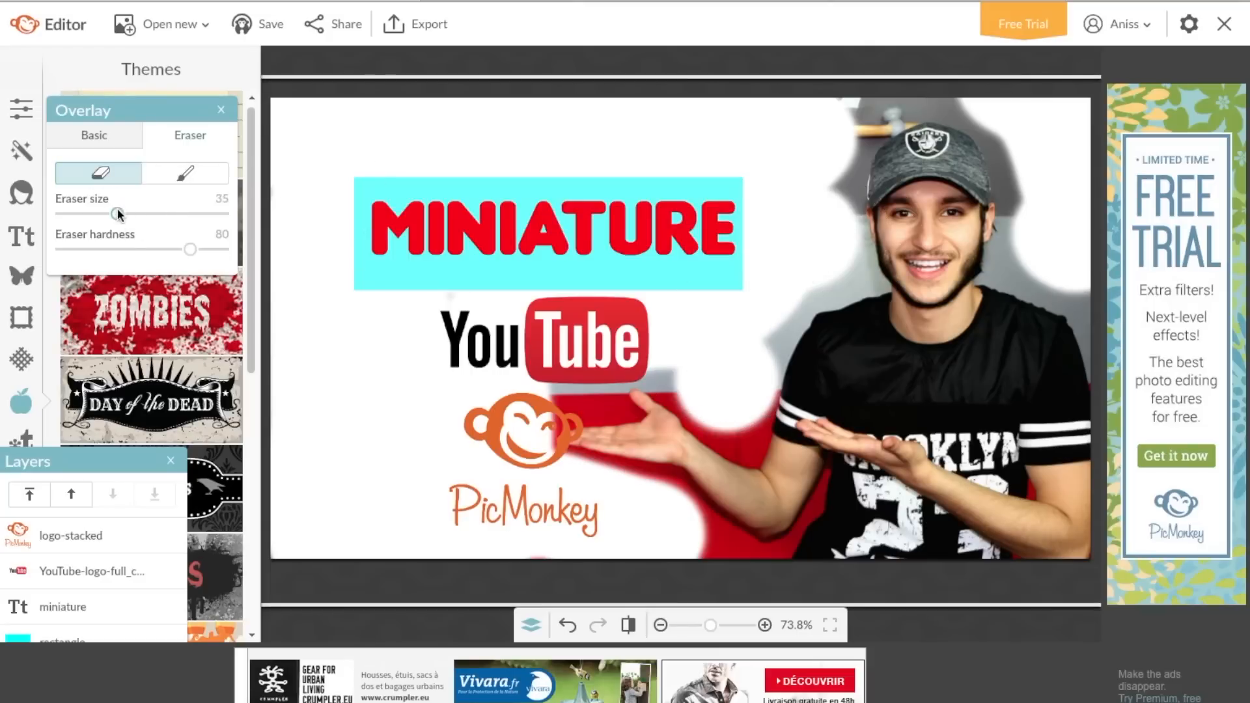
pyautogui.click(59, 249)
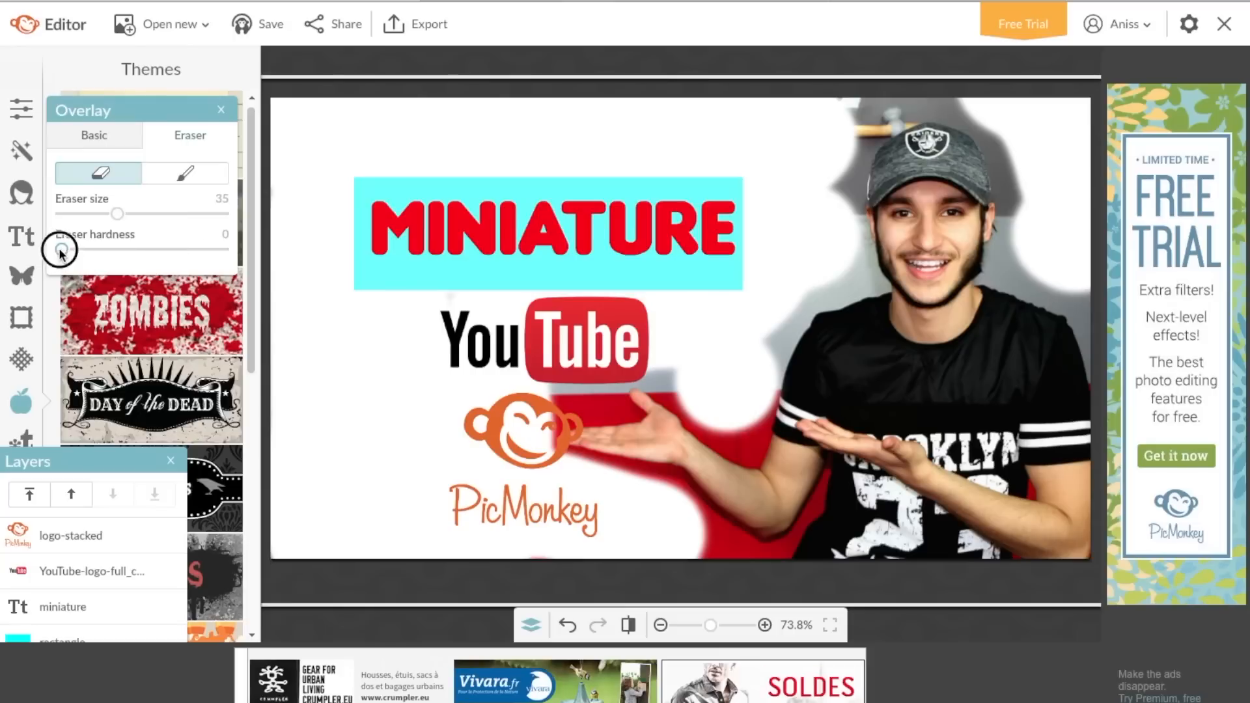
pyautogui.moveTo(804, 117); pyautogui.dragTo(857, 117)
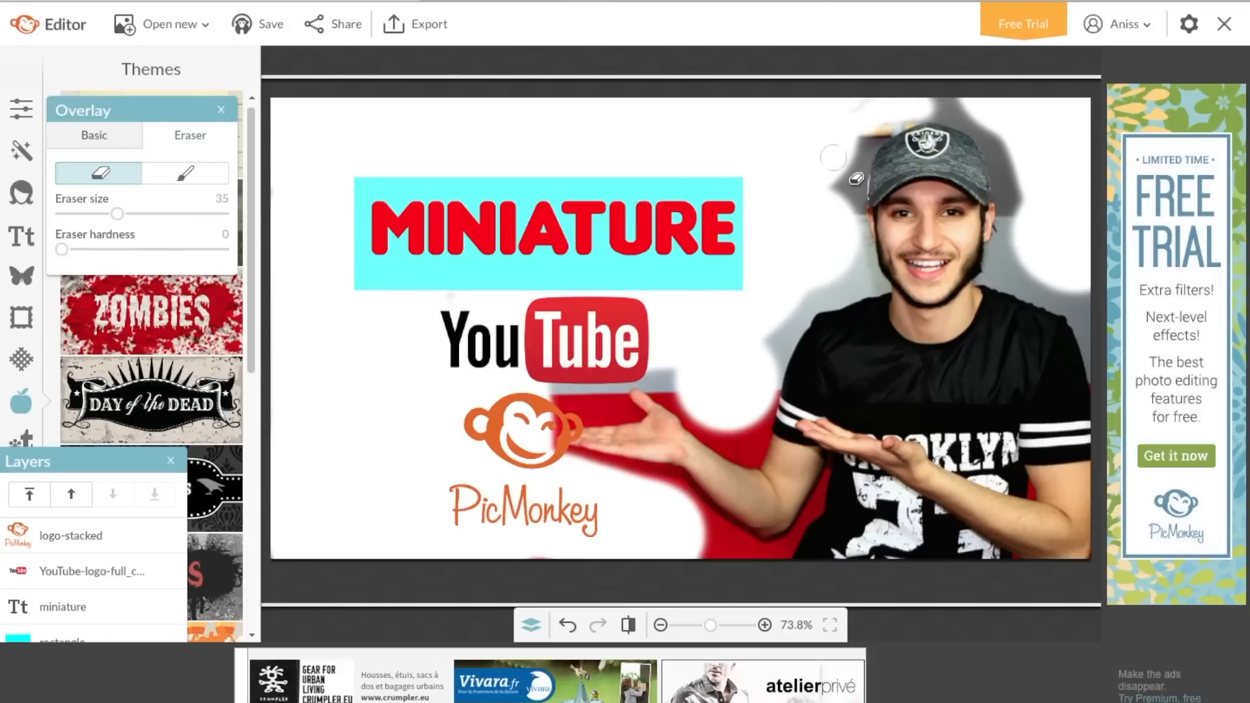
pyautogui.click(727, 626)
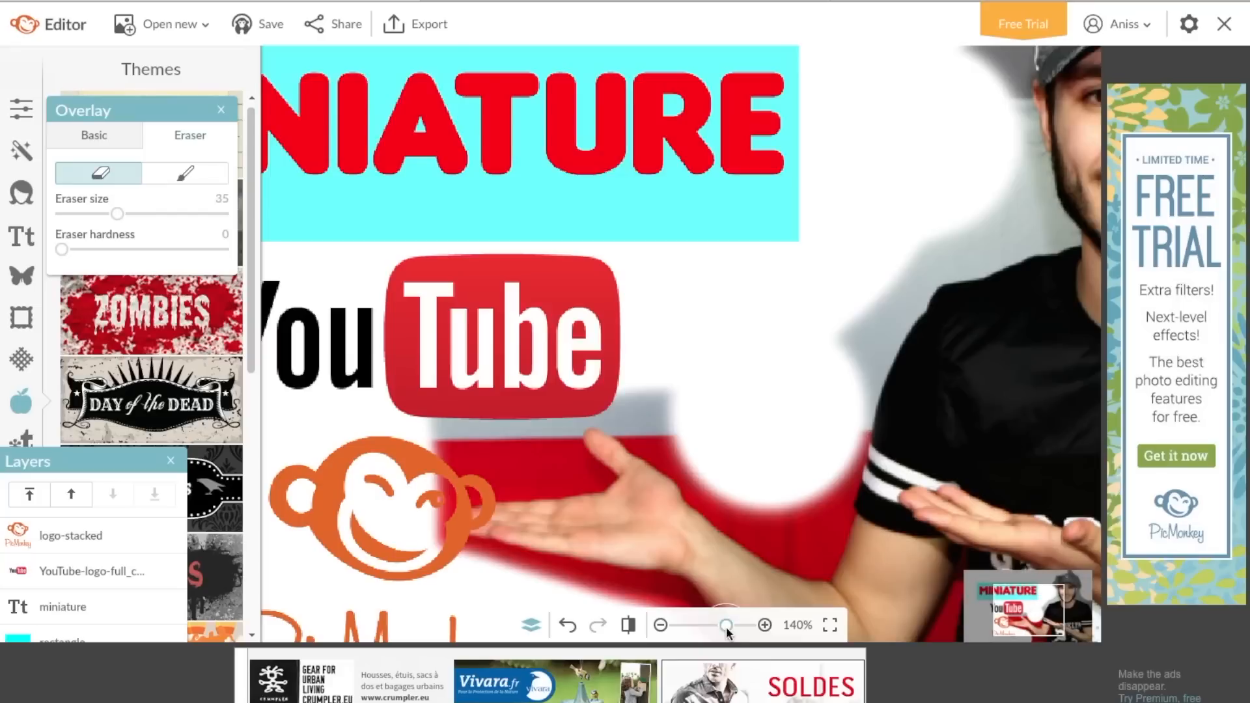
pyautogui.moveTo(1029, 611); pyautogui.dragTo(1056, 603)
pyautogui.moveTo(938, 312); pyautogui.dragTo(876, 41)
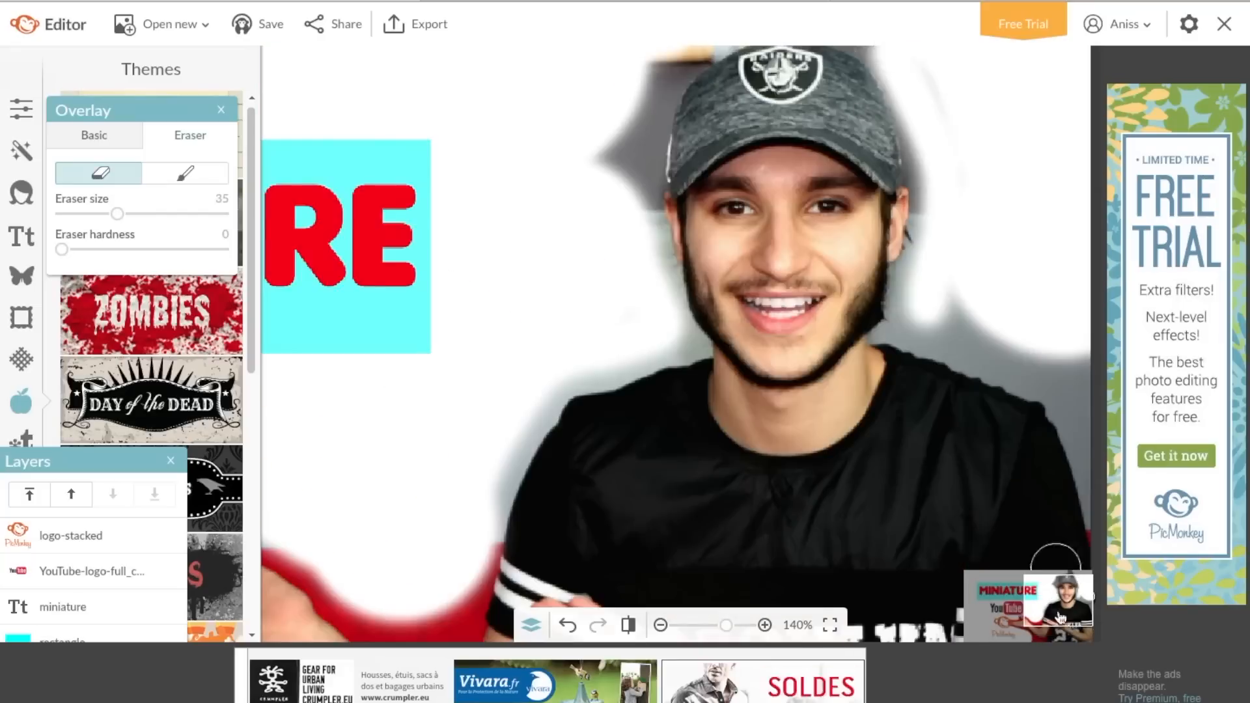
pyautogui.moveTo(1056, 603); pyautogui.dragTo(1046, 618)
pyautogui.moveTo(482, 306); pyautogui.dragTo(626, 349)
# Step: Erase the red background in the lower gap between the arm and the shirt at 500% zoom with eraser size 13
pyautogui.moveTo(726, 625); pyautogui.dragTo(743, 625)
pyautogui.moveTo(1043, 625); pyautogui.dragTo(1041, 630)
pyautogui.moveTo(117, 213); pyautogui.dragTo(78, 213)
pyautogui.moveTo(645, 261)
pyautogui.mouseDown()
pyautogui.moveTo(664, 182)
pyautogui.moveTo(603, 274)
pyautogui.moveTo(280, 71)
pyautogui.mouseUp()
pyautogui.moveTo(612, 248); pyautogui.dragTo(622, 124)
pyautogui.moveTo(78, 213); pyautogui.dragTo(107, 214)
pyautogui.moveTo(573, 248); pyautogui.dragTo(511, 189)
pyautogui.moveTo(1041, 630); pyautogui.dragTo(1051, 637)
pyautogui.click(580, 251)
pyautogui.hotkey('ctrl', 'z')
pyautogui.moveTo(108, 214); pyautogui.dragTo(81, 213)
pyautogui.moveTo(530, 284)
pyautogui.mouseDown()
pyautogui.moveTo(649, 53)
pyautogui.moveTo(391, 586)
pyautogui.mouseUp()
pyautogui.moveTo(429, 410)
pyautogui.mouseDown()
pyautogui.moveTo(424, 402)
pyautogui.moveTo(448, 415)
pyautogui.moveTo(632, 120)
pyautogui.moveTo(651, 196)
pyautogui.mouseUp()
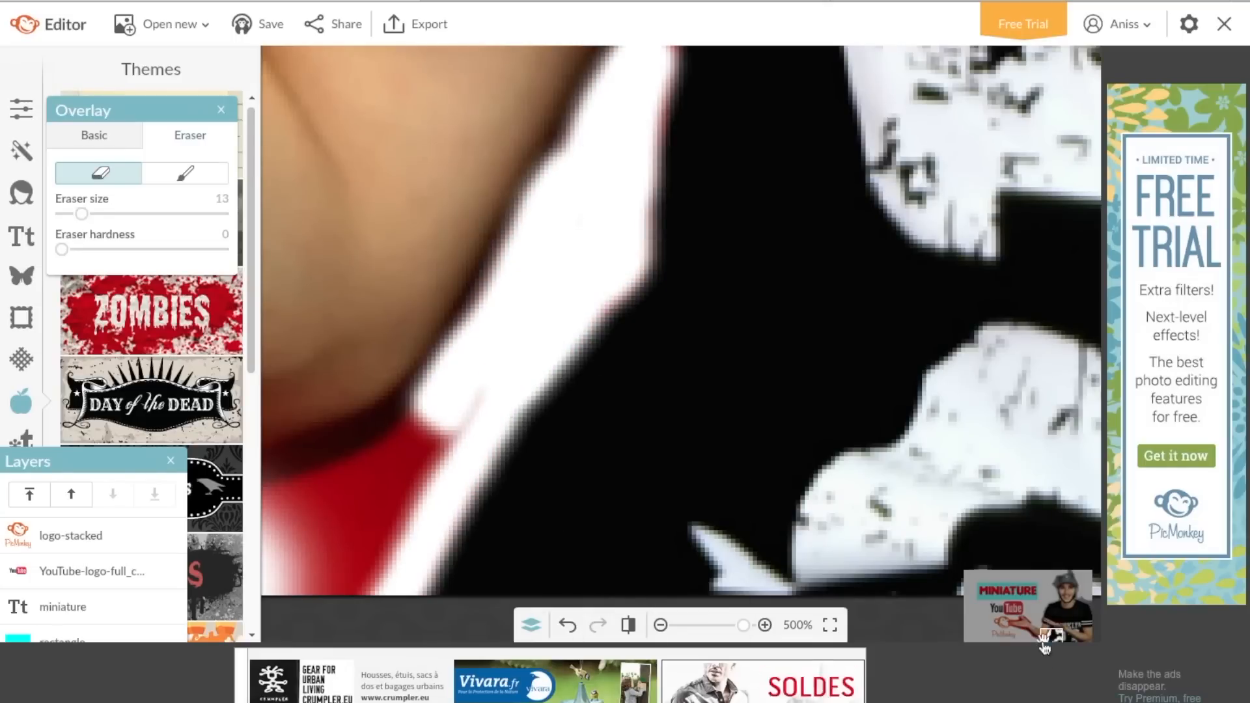
# Step: Erase the narrow upper part of the gap between the arm and the shirt with a finer eraser
pyautogui.moveTo(1052, 635); pyautogui.dragTo(1052, 627)
pyautogui.moveTo(668, 397); pyautogui.dragTo(679, 478)
pyautogui.moveTo(81, 214); pyautogui.dragTo(64, 213)
pyautogui.moveTo(677, 391); pyautogui.dragTo(672, 335)
pyautogui.hotkey('ctrl', 'z')
pyautogui.moveTo(744, 625); pyautogui.dragTo(750, 625)
pyautogui.moveTo(65, 214); pyautogui.dragTo(78, 213)
pyautogui.moveTo(670, 423); pyautogui.dragTo(674, 303)
pyautogui.moveTo(656, 502); pyautogui.dragTo(625, 462)
# Step: Erase the leftover background below the forearm and elbow with a slightly larger eraser
pyautogui.moveTo(749, 625)
pyautogui.mouseDown()
pyautogui.moveTo(720, 627)
pyautogui.moveTo(741, 625)
pyautogui.mouseUp()
pyautogui.moveTo(762, 459); pyautogui.dragTo(645, 547)
pyautogui.moveTo(78, 214); pyautogui.dragTo(94, 214)
pyautogui.moveTo(814, 469)
pyautogui.mouseDown()
pyautogui.moveTo(684, 567)
pyautogui.moveTo(397, 463)
pyautogui.moveTo(382, 438)
pyautogui.moveTo(508, 449)
pyautogui.mouseUp()
pyautogui.click(1028, 637)
pyautogui.moveTo(622, 130)
pyautogui.mouseDown()
pyautogui.moveTo(704, 245)
pyautogui.moveTo(952, 437)
pyautogui.mouseUp()
pyautogui.click(1038, 634)
pyautogui.moveTo(847, 474); pyautogui.dragTo(957, 480)
# Step: Erase the background around the outstretched open hand and along its forearm
pyautogui.click(1018, 622)
pyautogui.moveTo(420, 280)
pyautogui.mouseDown()
pyautogui.moveTo(807, 241)
pyautogui.moveTo(439, 447)
pyautogui.moveTo(830, 559)
pyautogui.moveTo(534, 502)
pyautogui.mouseUp()
pyautogui.moveTo(697, 176)
pyautogui.mouseDown()
pyautogui.moveTo(848, 96)
pyautogui.moveTo(1003, 215)
pyautogui.mouseUp()
pyautogui.moveTo(684, 283); pyautogui.dragTo(443, 293)
pyautogui.moveTo(355, 365)
pyautogui.mouseDown()
pyautogui.moveTo(254, 365)
pyautogui.moveTo(202, 289)
pyautogui.mouseUp()
pyautogui.click(368, 395)
pyautogui.moveTo(368, 395); pyautogui.dragTo(615, 480)
pyautogui.click(1030, 631)
pyautogui.moveTo(586, 202)
pyautogui.mouseDown()
pyautogui.moveTo(742, 351)
pyautogui.moveTo(900, 469)
pyautogui.mouseUp()
# Step: Clean up the background around the elbow of the outstretched arm, undoing and redoing the faulty strokes
pyautogui.click(1043, 632)
pyautogui.moveTo(479, 511)
pyautogui.mouseDown()
pyautogui.moveTo(553, 560)
pyautogui.moveTo(873, 521)
pyautogui.mouseUp()
pyautogui.click(567, 625)
pyautogui.moveTo(439, 505)
pyautogui.mouseDown()
pyautogui.moveTo(678, 570)
pyautogui.moveTo(834, 352)
pyautogui.mouseUp()
pyautogui.click(565, 624)
pyautogui.moveTo(791, 443); pyautogui.dragTo(944, 140)
pyautogui.moveTo(765, 506); pyautogui.dragTo(692, 543)
# Step: Erase the background along the sleeve and shoulder above the outstretched arm and up around the cap
pyautogui.click(1049, 604)
pyautogui.moveTo(558, 313)
pyautogui.mouseDown()
pyautogui.moveTo(1033, 123)
pyautogui.moveTo(465, 553)
pyautogui.mouseUp()
pyautogui.click(1046, 619)
pyautogui.moveTo(542, 462)
pyautogui.mouseDown()
pyautogui.moveTo(540, 301)
pyautogui.moveTo(584, 215)
pyautogui.moveTo(590, 398)
pyautogui.mouseUp()
pyautogui.click(1054, 593)
pyautogui.moveTo(818, 469); pyautogui.dragTo(635, 84)
pyautogui.click(1056, 589)
pyautogui.moveTo(736, 65)
pyautogui.mouseDown()
pyautogui.moveTo(705, 218)
pyautogui.moveTo(586, 98)
pyautogui.mouseUp()
pyautogui.click(1063, 581)
pyautogui.moveTo(469, 328)
pyautogui.mouseDown()
pyautogui.moveTo(741, 143)
pyautogui.moveTo(1068, 162)
pyautogui.mouseUp()
# Step: Erase the background on the other side of the head, from the cap down to the far shoulder
pyautogui.click(1076, 579)
pyautogui.moveTo(629, 329); pyautogui.dragTo(701, 421)
pyautogui.moveTo(740, 458); pyautogui.dragTo(736, 573)
pyautogui.click(1065, 586)
pyautogui.moveTo(691, 273); pyautogui.dragTo(991, 502)
pyautogui.click(1072, 583)
pyautogui.moveTo(846, 130); pyautogui.dragTo(904, 182)
pyautogui.click(1081, 606)
pyautogui.moveTo(1084, 566); pyautogui.dragTo(859, 106)
# Step: Touch up the cutout's edge at close zoom and deselect the photo layer
pyautogui.moveTo(741, 625)
pyautogui.mouseDown()
pyautogui.moveTo(721, 625)
pyautogui.moveTo(755, 626)
pyautogui.mouseUp()
pyautogui.moveTo(731, 279); pyautogui.dragTo(721, 265)
pyautogui.moveTo(755, 625)
pyautogui.mouseDown()
pyautogui.moveTo(671, 625)
pyautogui.moveTo(744, 625)
pyautogui.mouseUp()
pyautogui.scroll(-5, 957, 483)
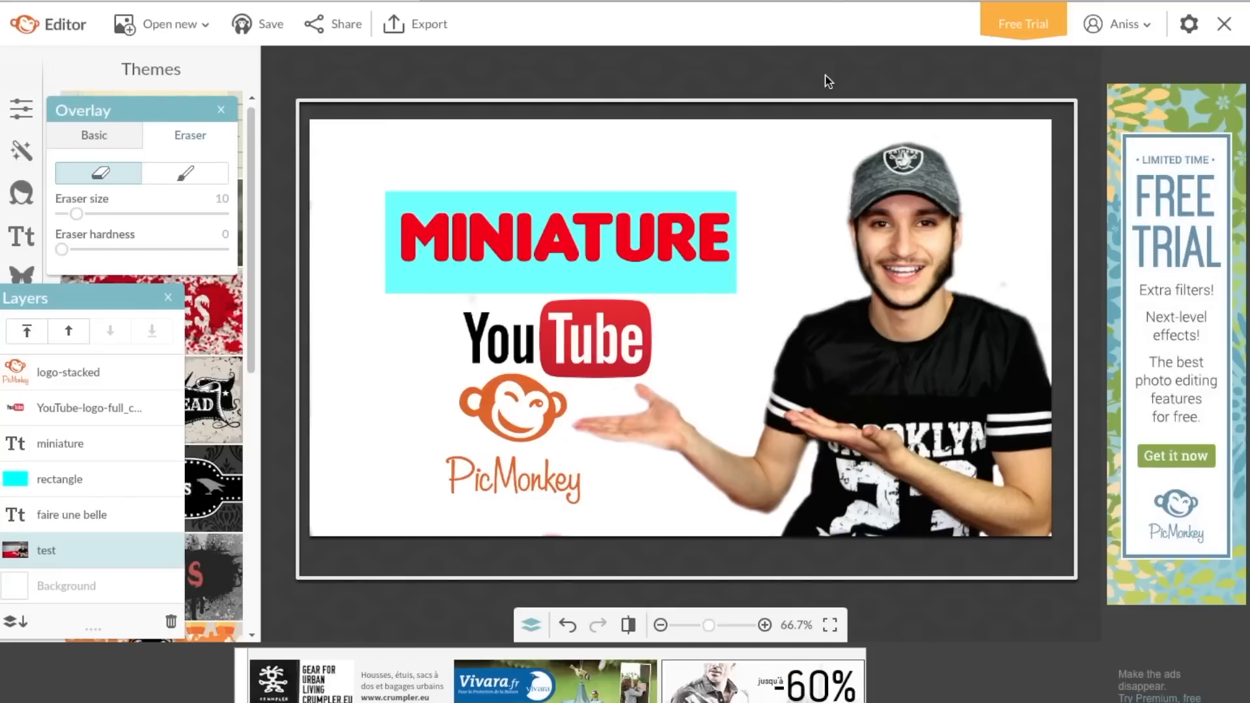
pyautogui.click(827, 81)
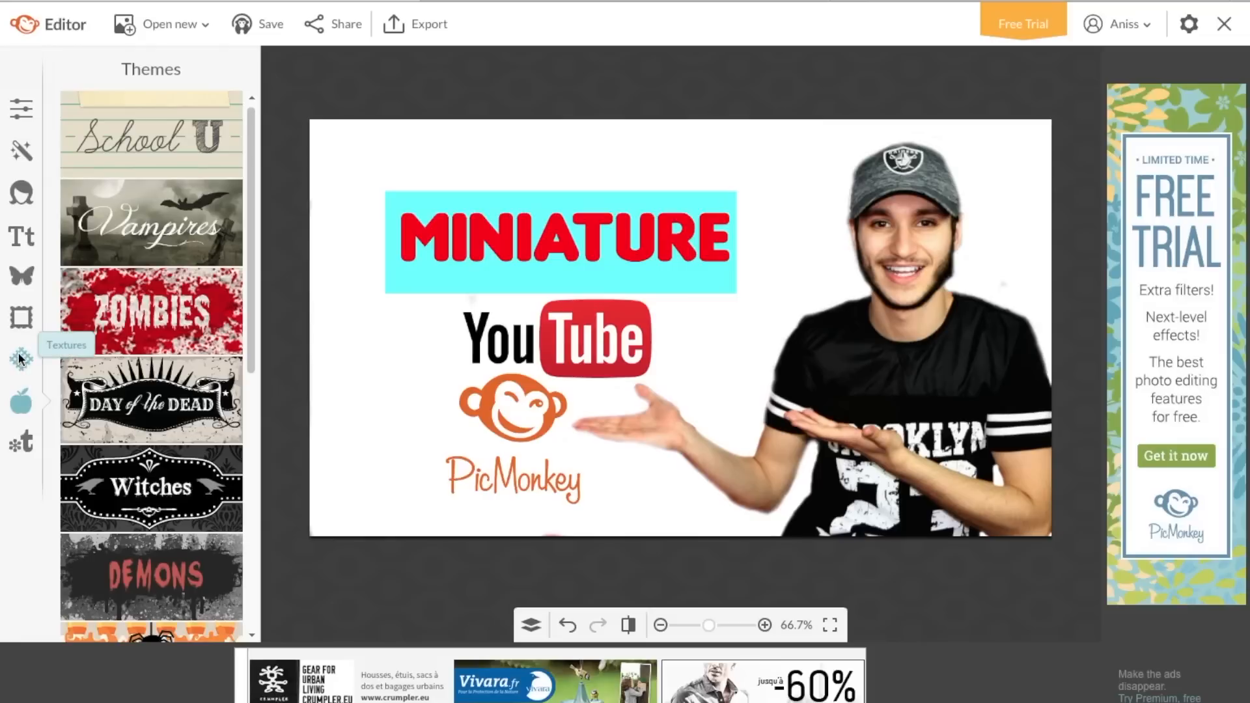
# Step: Try the Space textures with a 32% fade and the Light Trails and Burst textures as the background
pyautogui.click(21, 360)
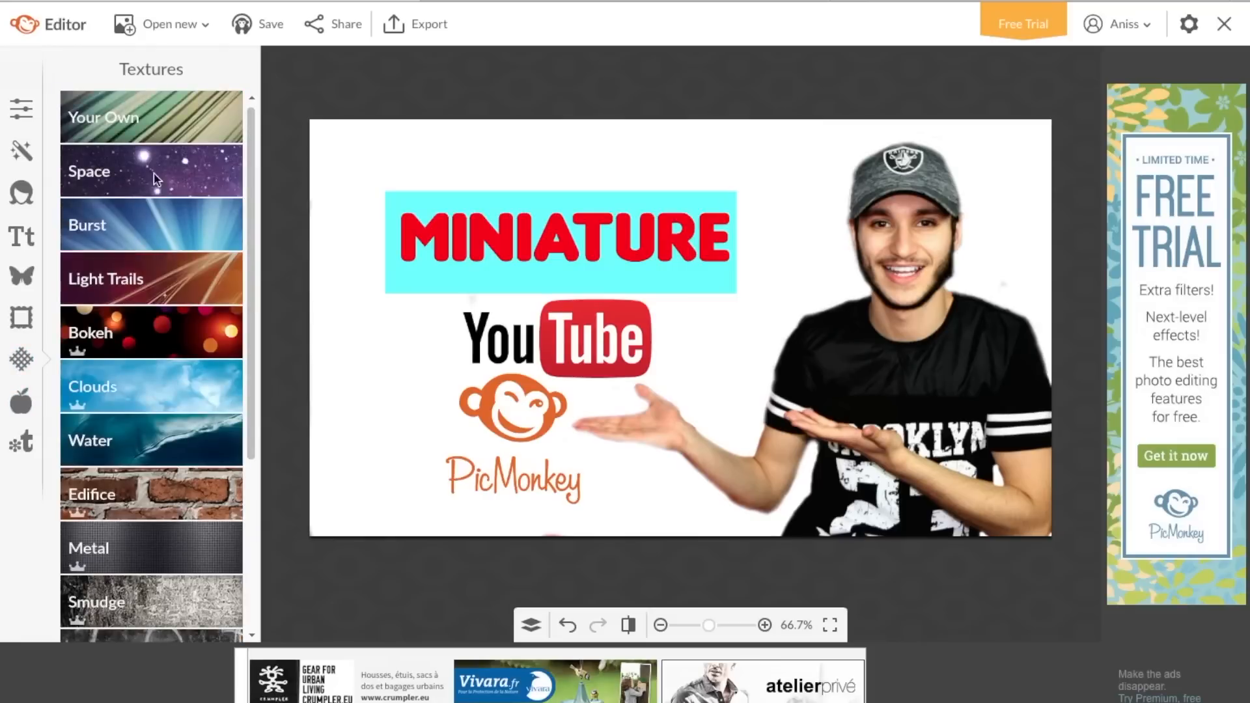
pyautogui.click(152, 168)
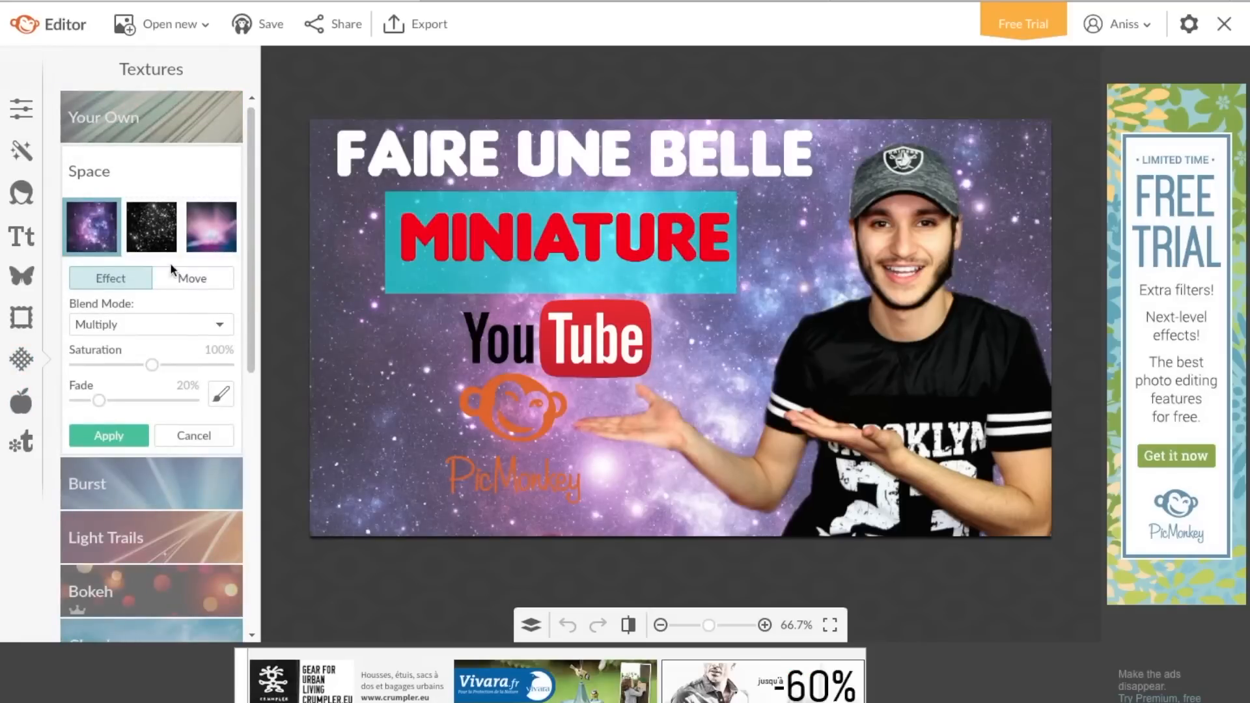
pyautogui.moveTo(99, 400)
pyautogui.mouseDown()
pyautogui.moveTo(153, 399)
pyautogui.moveTo(112, 400)
pyautogui.mouseUp()
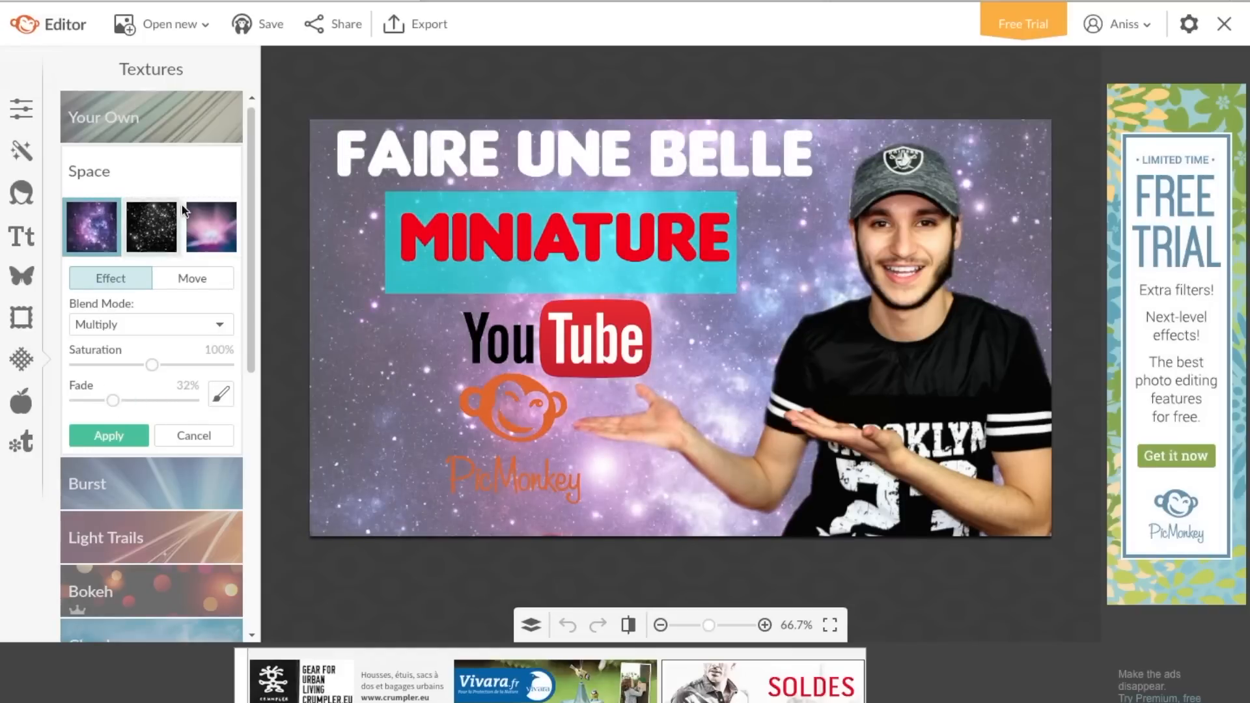
pyautogui.click(210, 233)
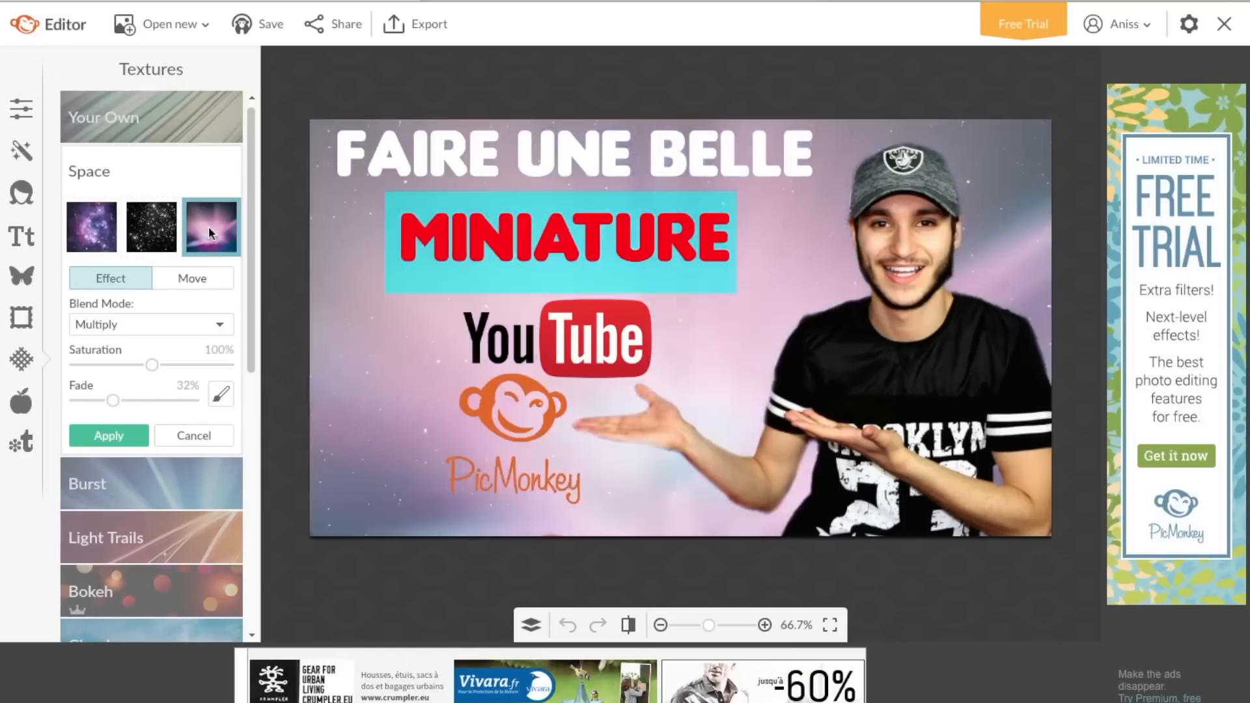
pyautogui.click(150, 327)
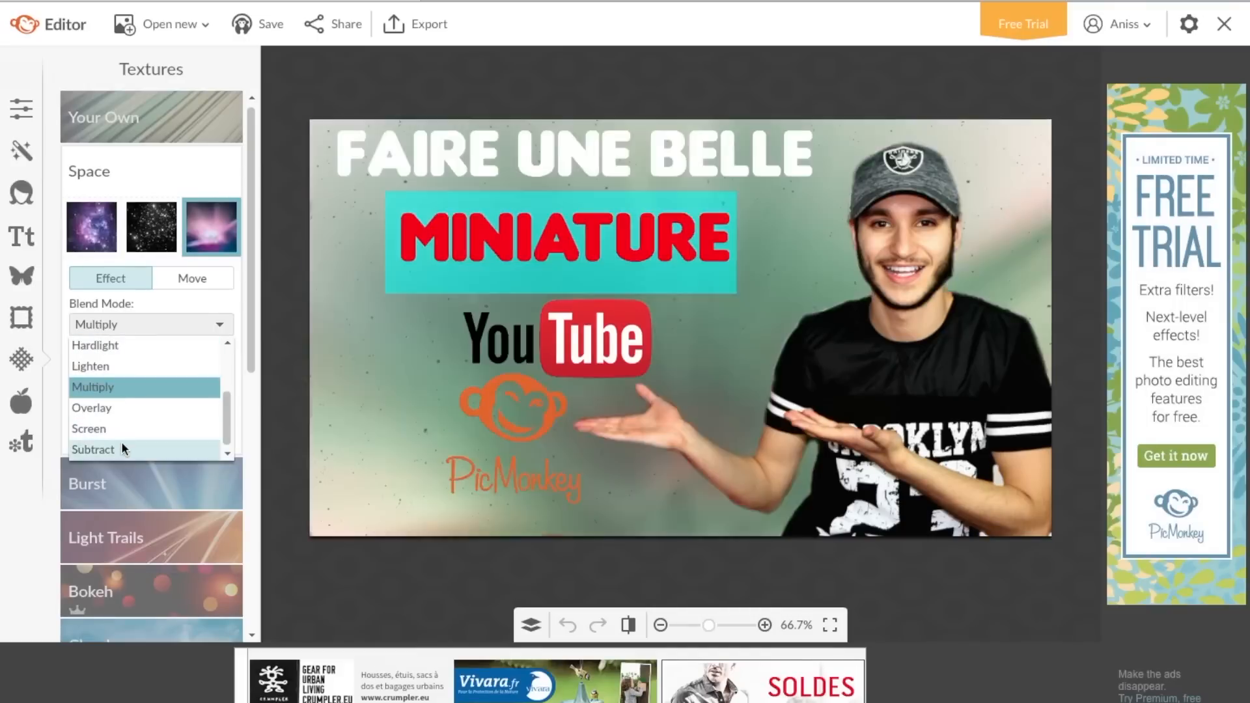
pyautogui.click(165, 177)
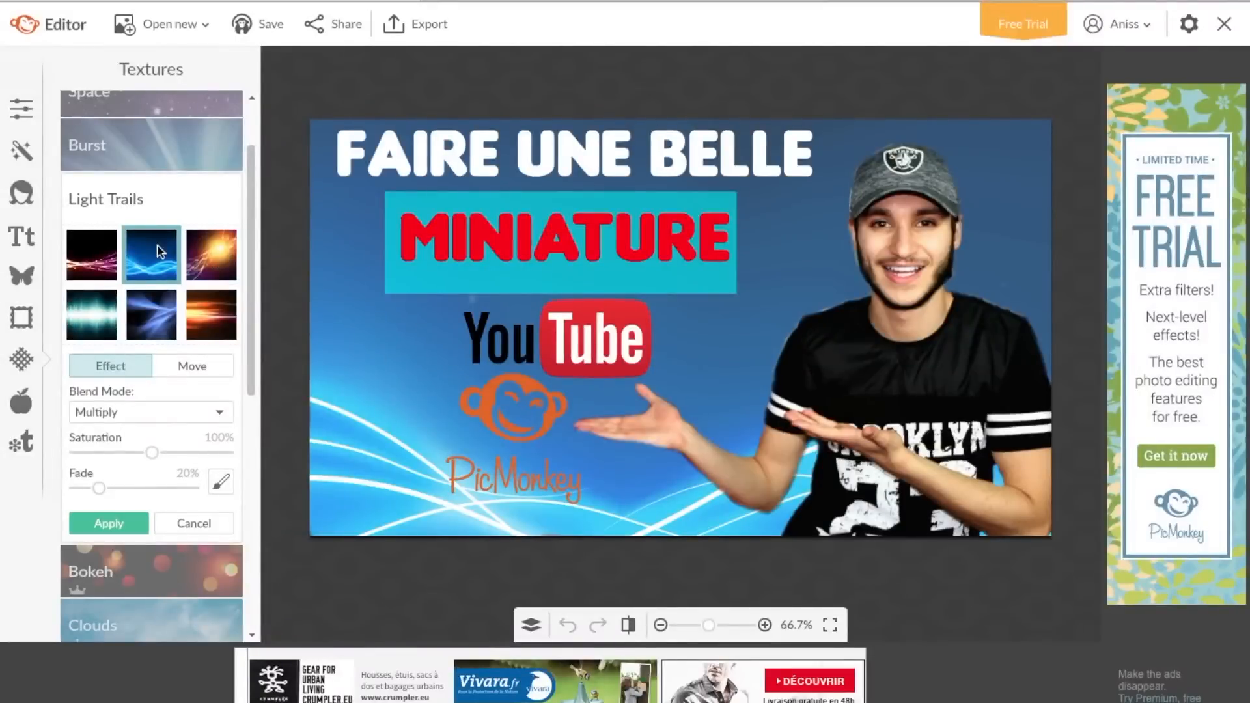
pyautogui.click(101, 256)
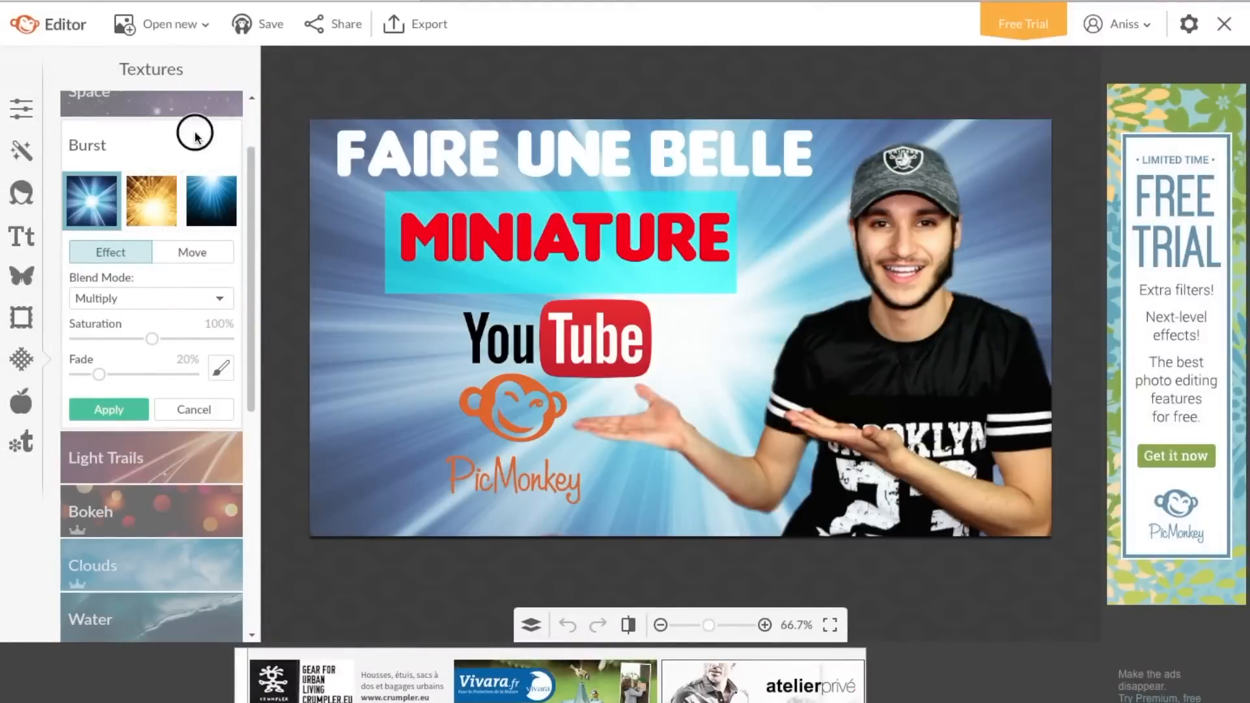
pyautogui.click(194, 132)
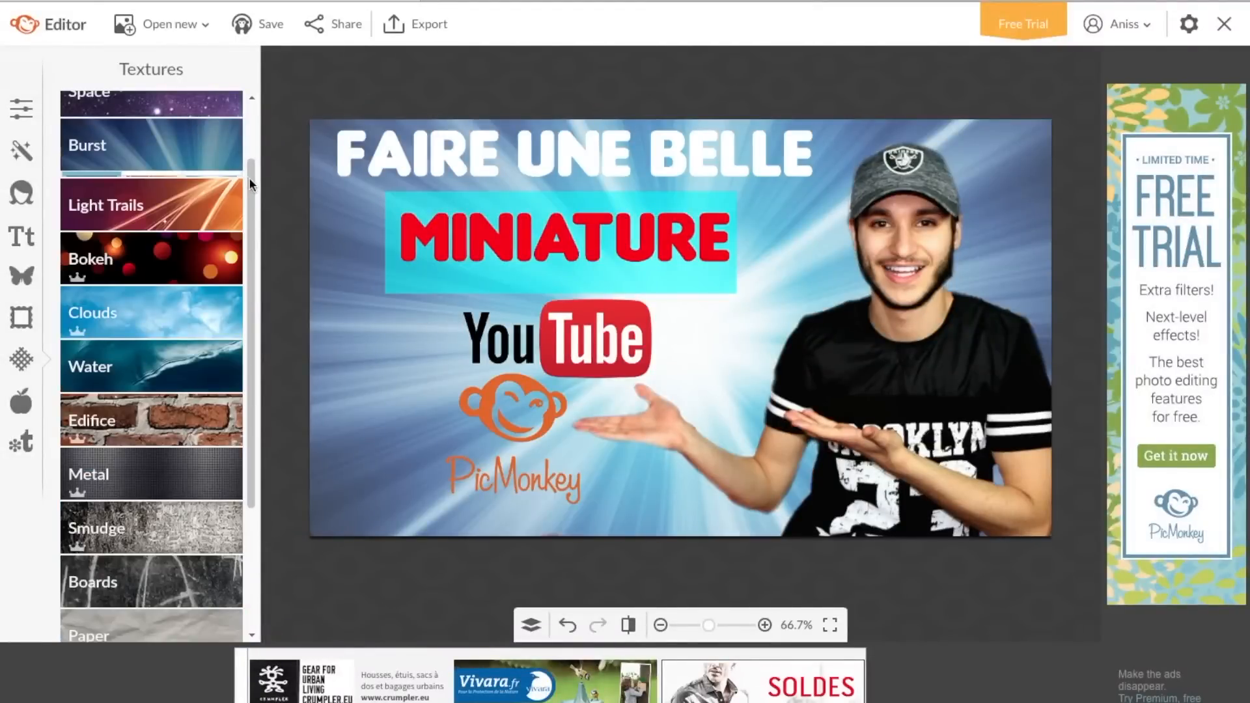
# Step: Try the Water textures as the background, including the rippled surface, the rain and the water droplets
pyautogui.click(160, 377)
pyautogui.click(168, 285)
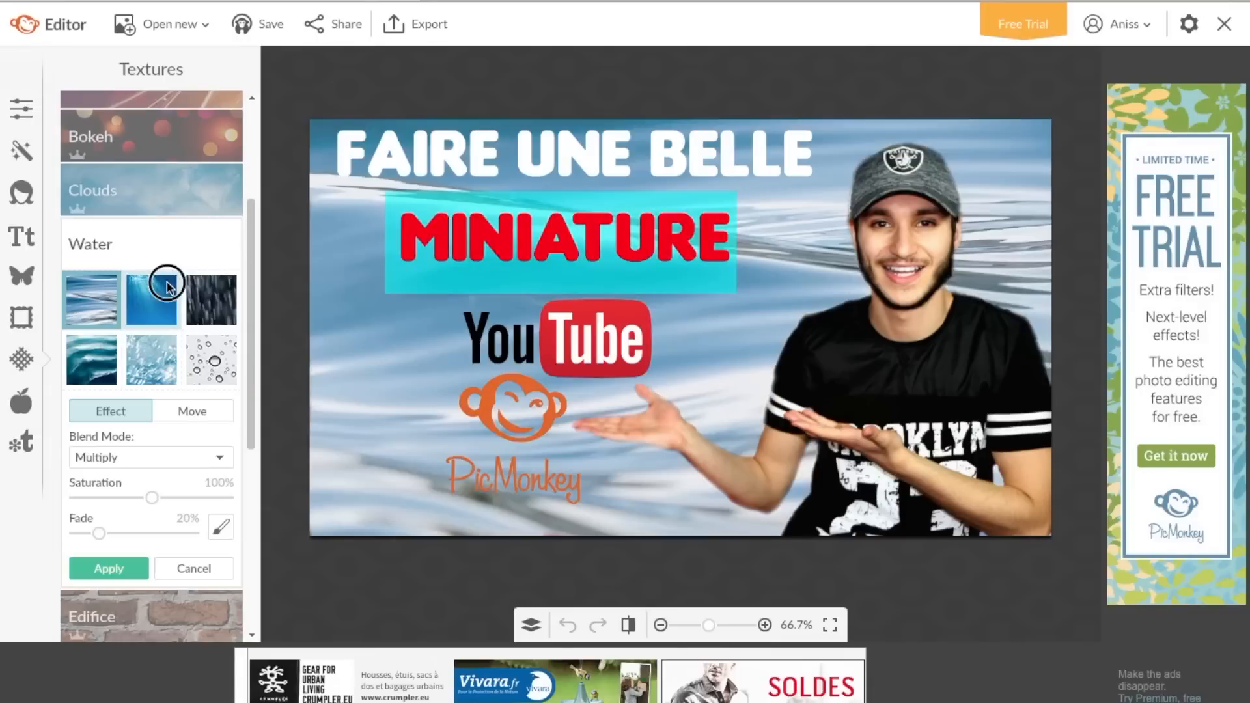
pyautogui.click(215, 302)
pyautogui.click(213, 359)
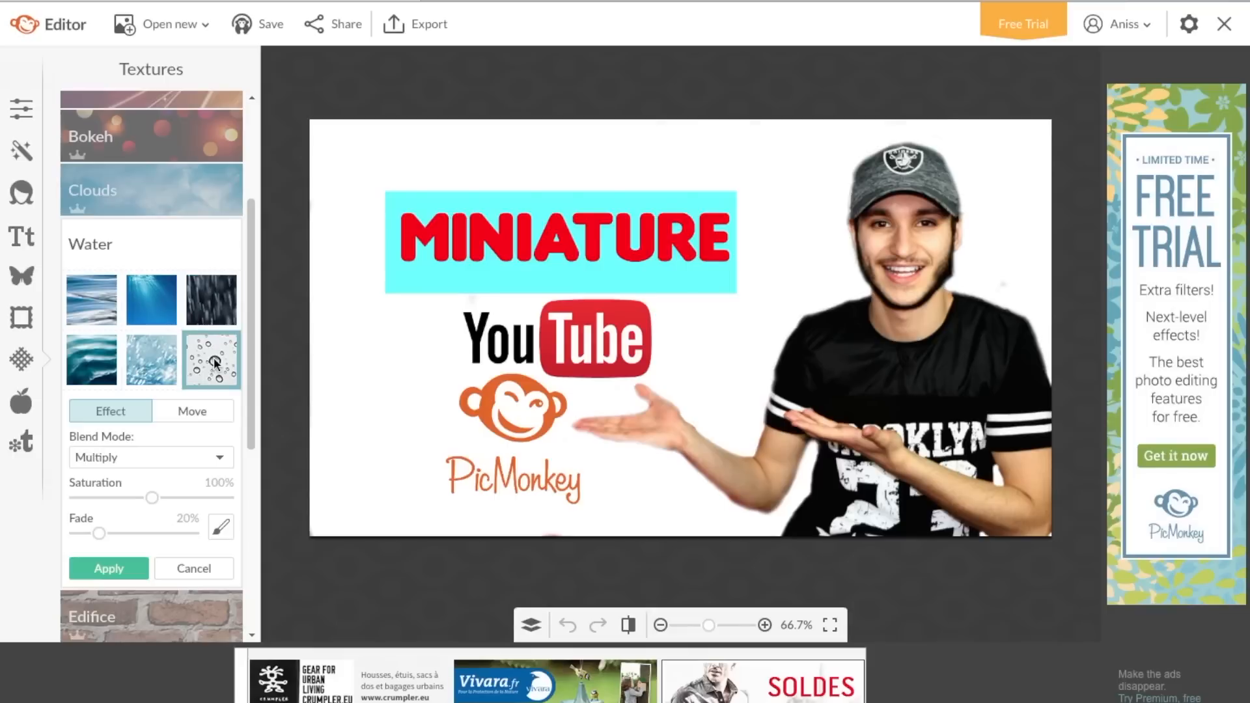
# Step: Compare the Paper textures and apply the crumpled white paper one with Multiply blending and a 20% fade
pyautogui.scroll(-5, 258, 333)
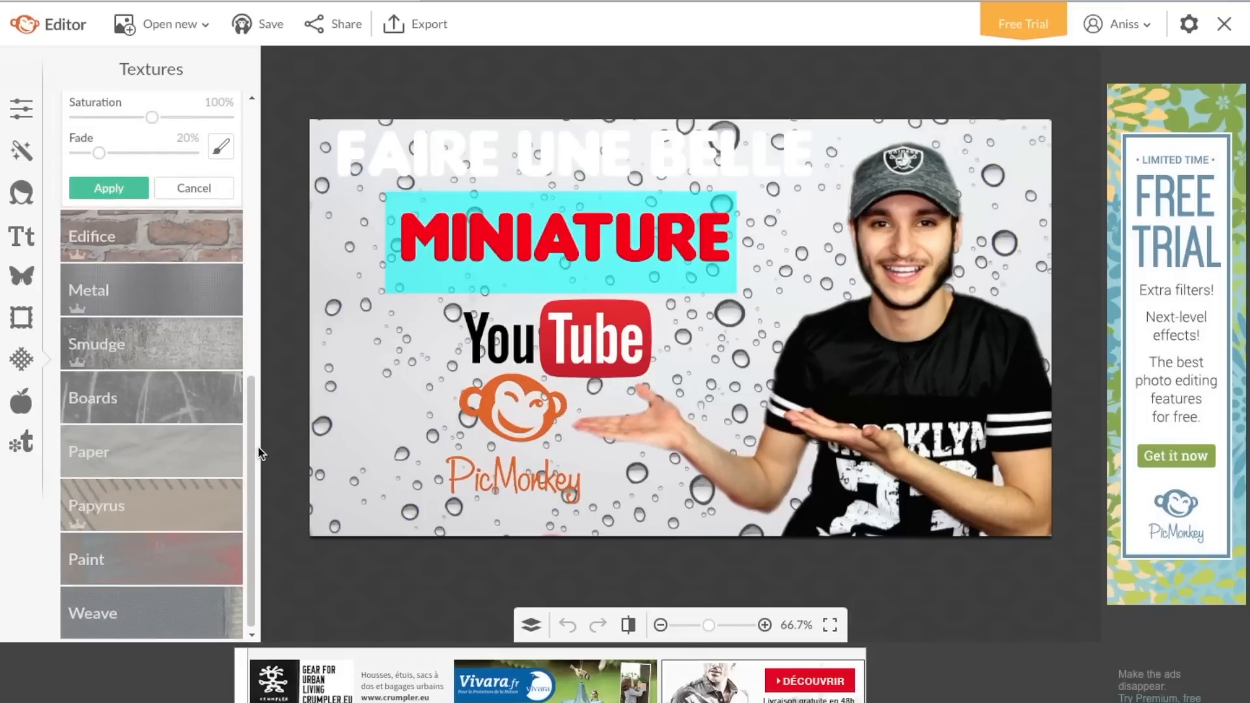
pyautogui.click(146, 458)
pyautogui.click(736, 362)
pyautogui.click(153, 194)
pyautogui.click(155, 248)
pyautogui.click(91, 188)
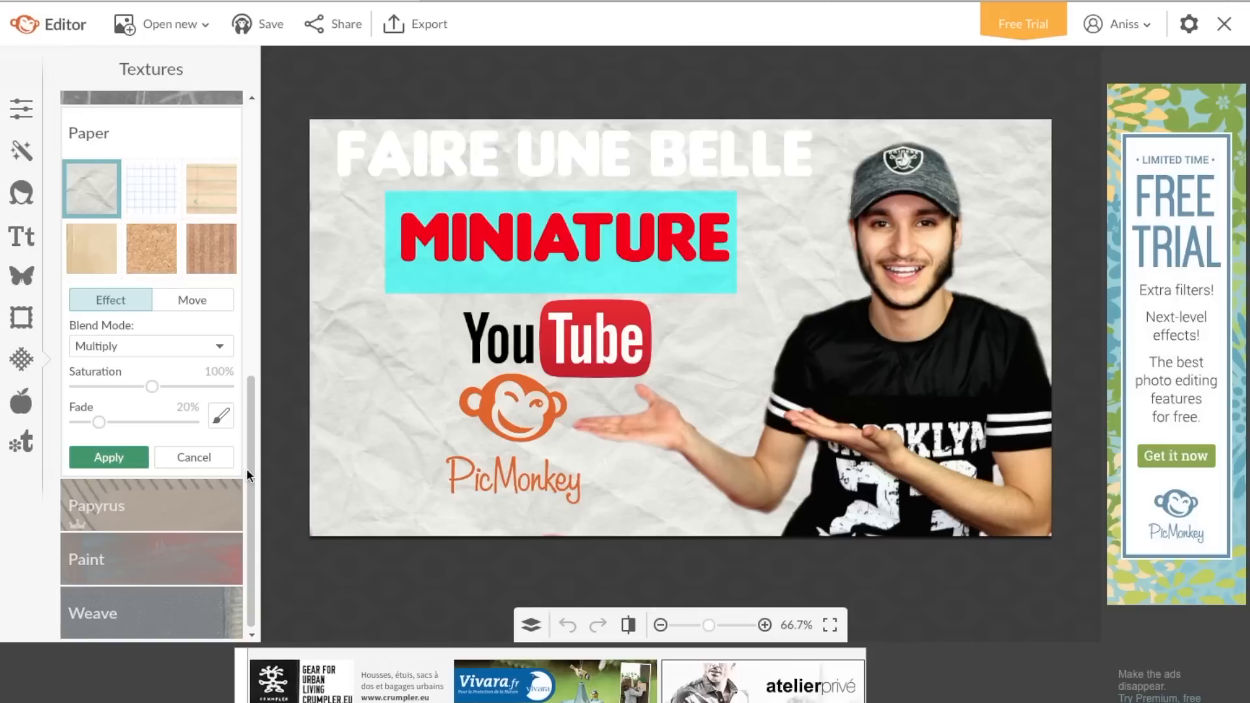
pyautogui.click(118, 456)
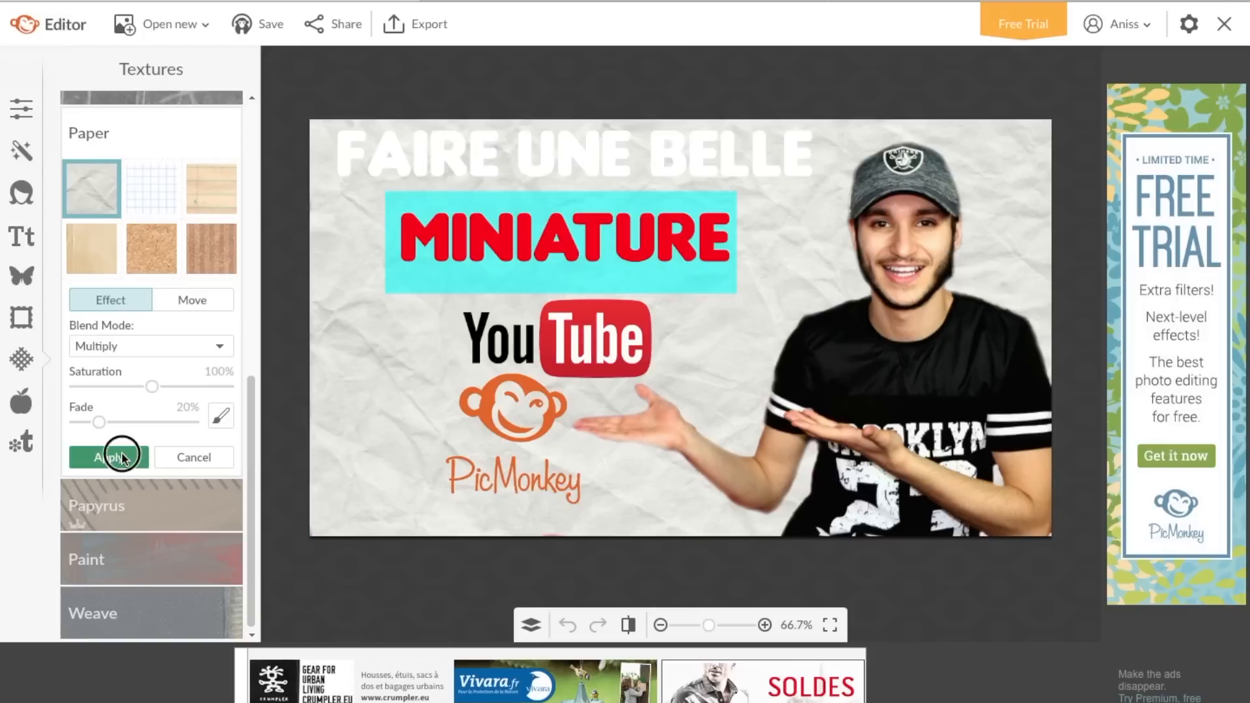
# Step: Add the blue Light Trails texture over the paper background with the Hardlight blend mode
pyautogui.moveTo(247, 240); pyautogui.dragTo(252, 131)
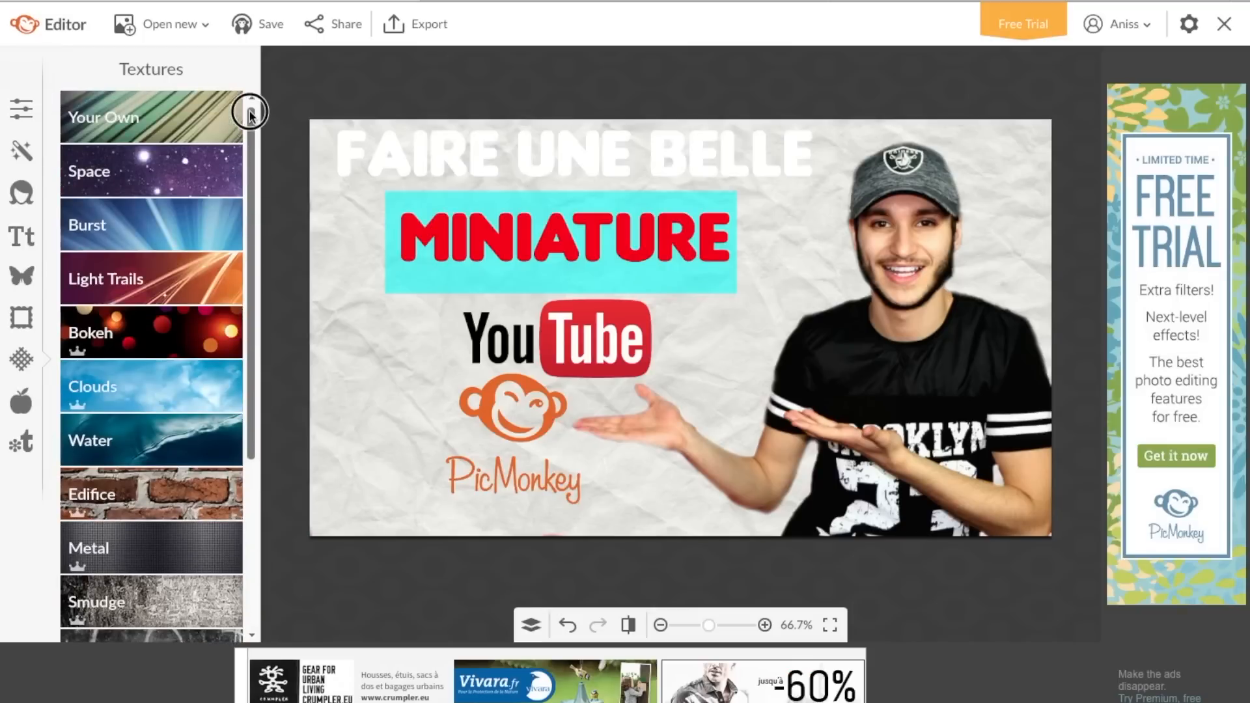
pyautogui.click(156, 279)
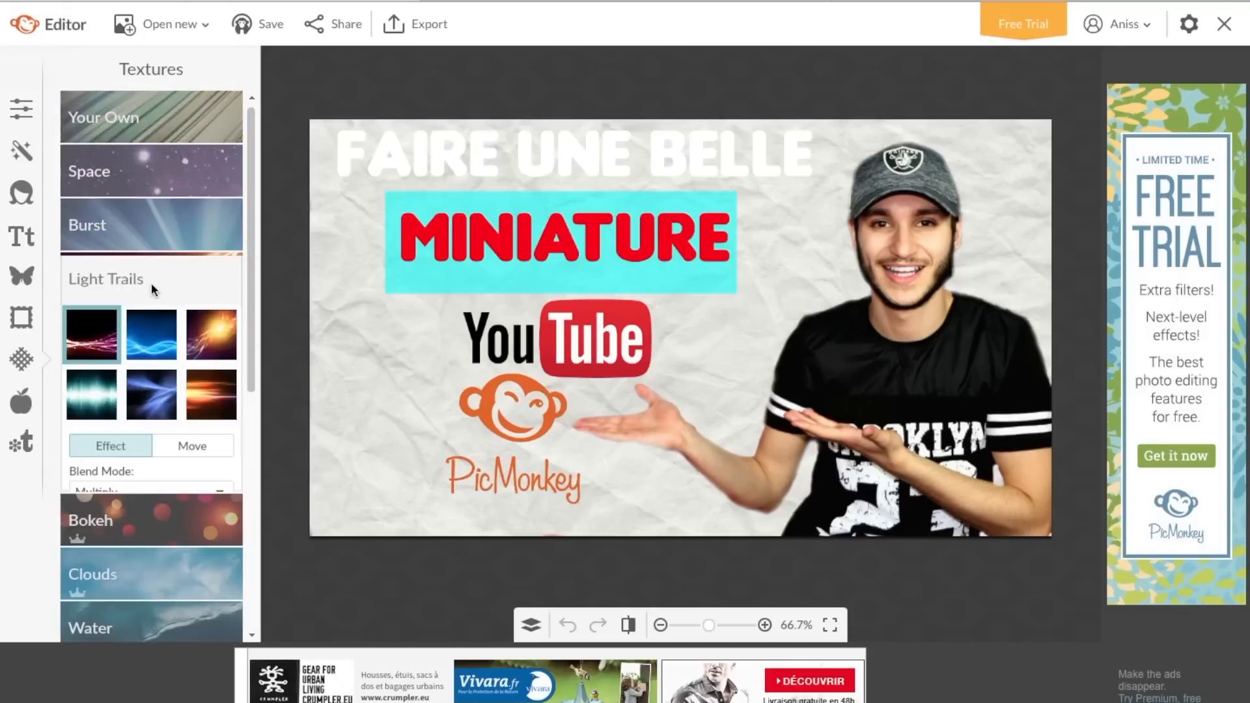
pyautogui.click(151, 334)
pyautogui.click(146, 492)
pyautogui.click(134, 509)
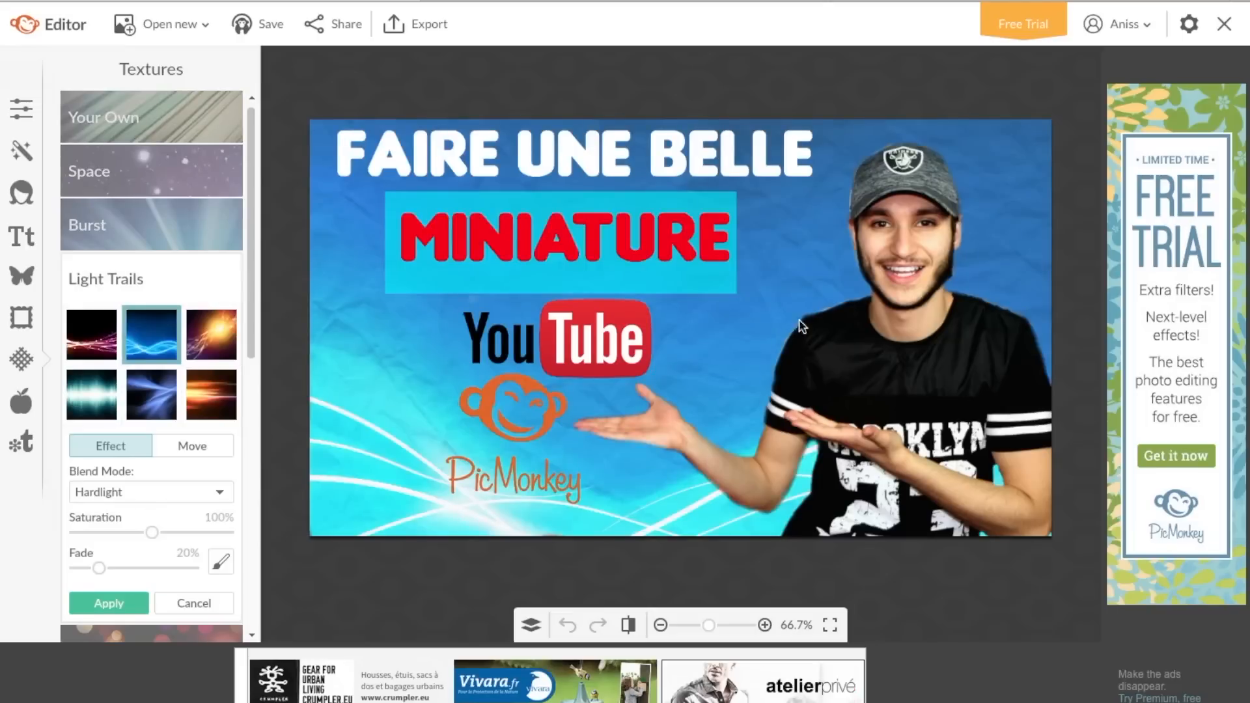
# Step: Try the Space texture, then overlay a custom green image as the texture with Multiply blending, 96% saturation and a 51% fade
pyautogui.moveTo(252, 327); pyautogui.dragTo(243, 125)
pyautogui.click(195, 171)
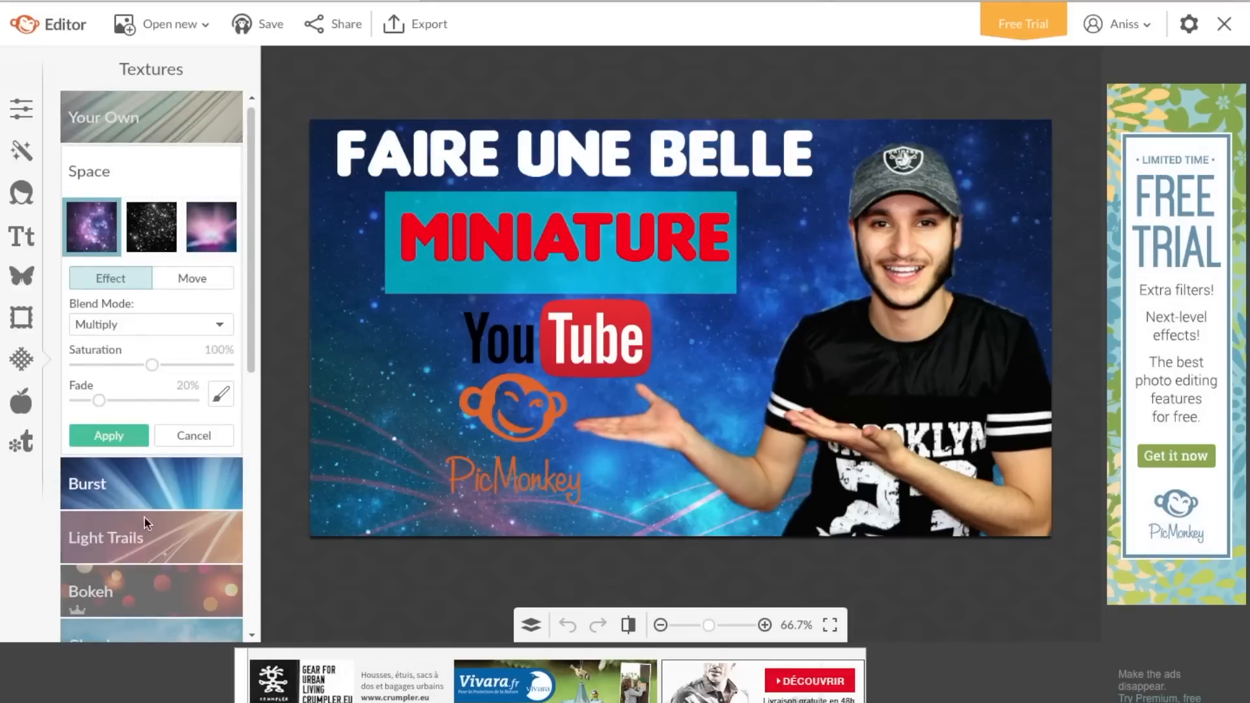
pyautogui.click(163, 123)
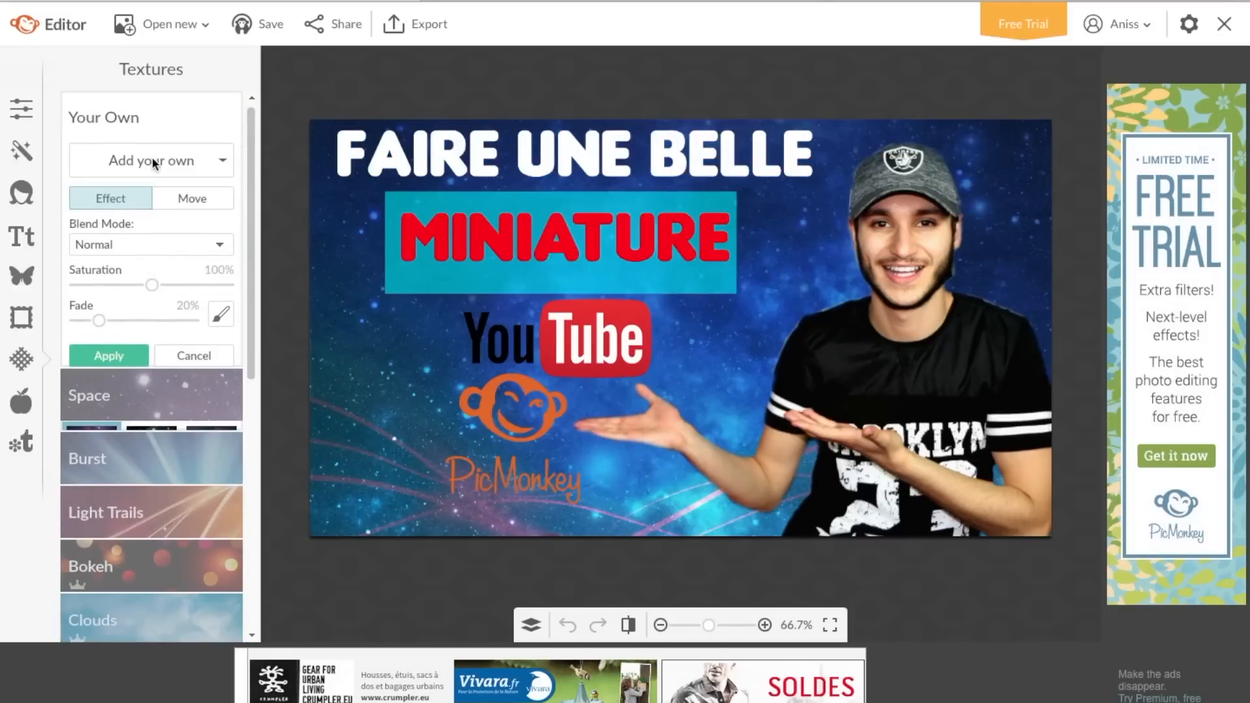
pyautogui.click(154, 162)
pyautogui.doubleClick(454, 114)
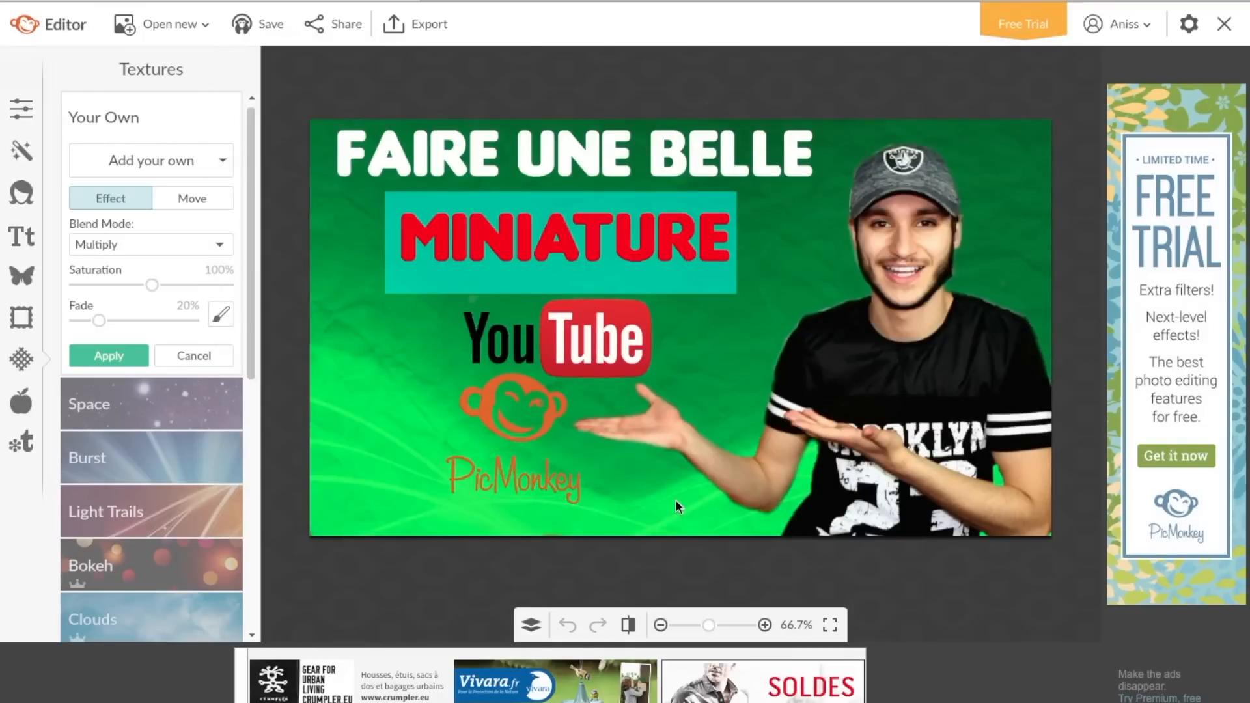
pyautogui.click(101, 284)
pyautogui.moveTo(101, 285); pyautogui.dragTo(147, 285)
pyautogui.moveTo(101, 320); pyautogui.dragTo(135, 320)
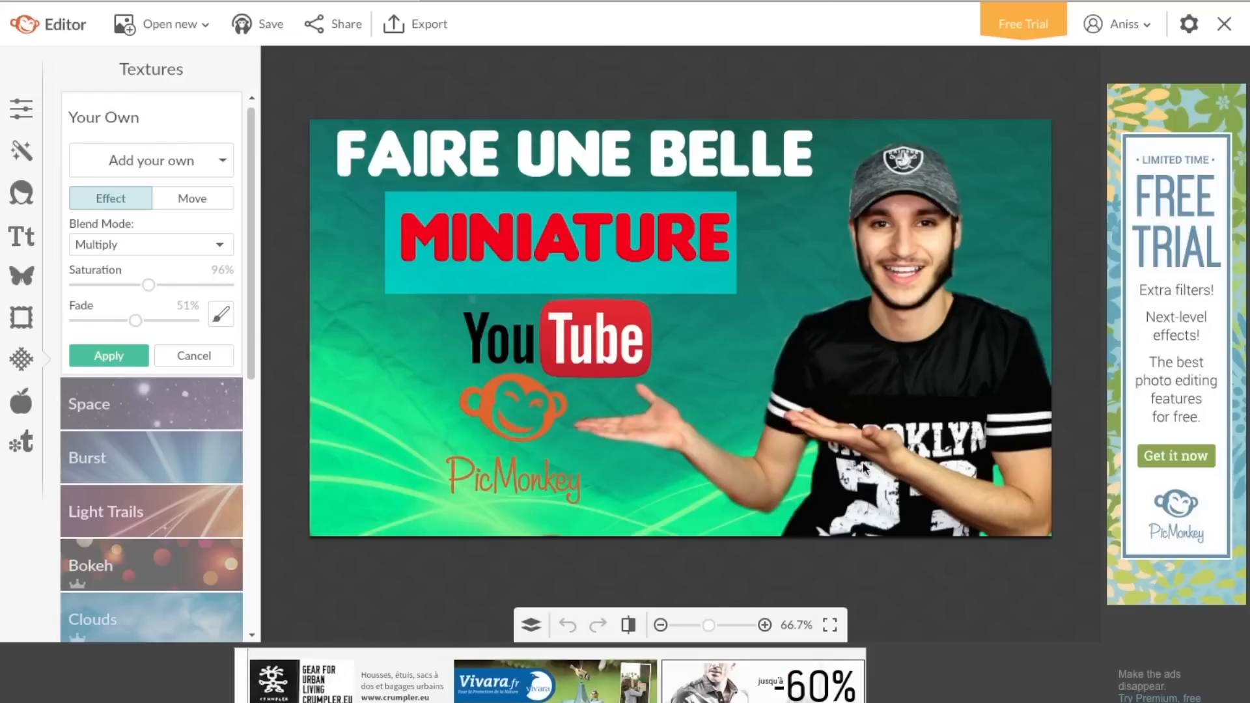
# Step: Open the export settings for the finished thumbnail, choose Sean quality and name the image miniature
pyautogui.moveTo(686, 626); pyautogui.dragTo(700, 625)
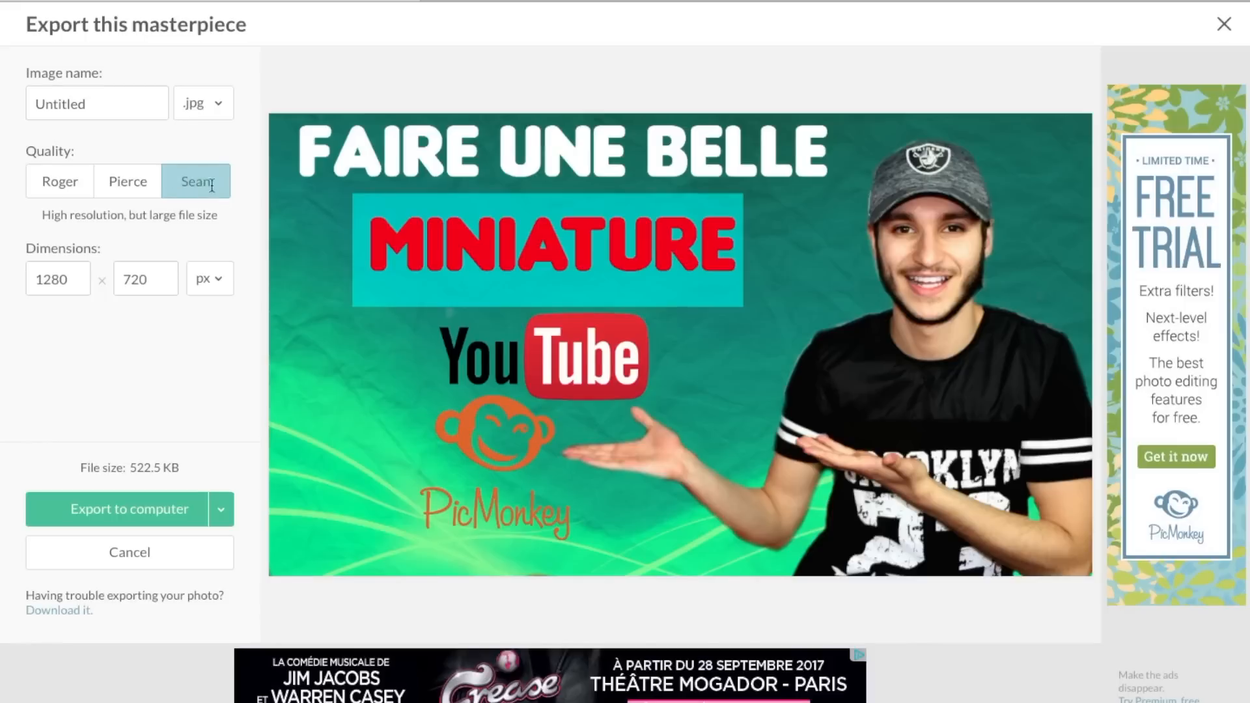
pyautogui.write('miniature')
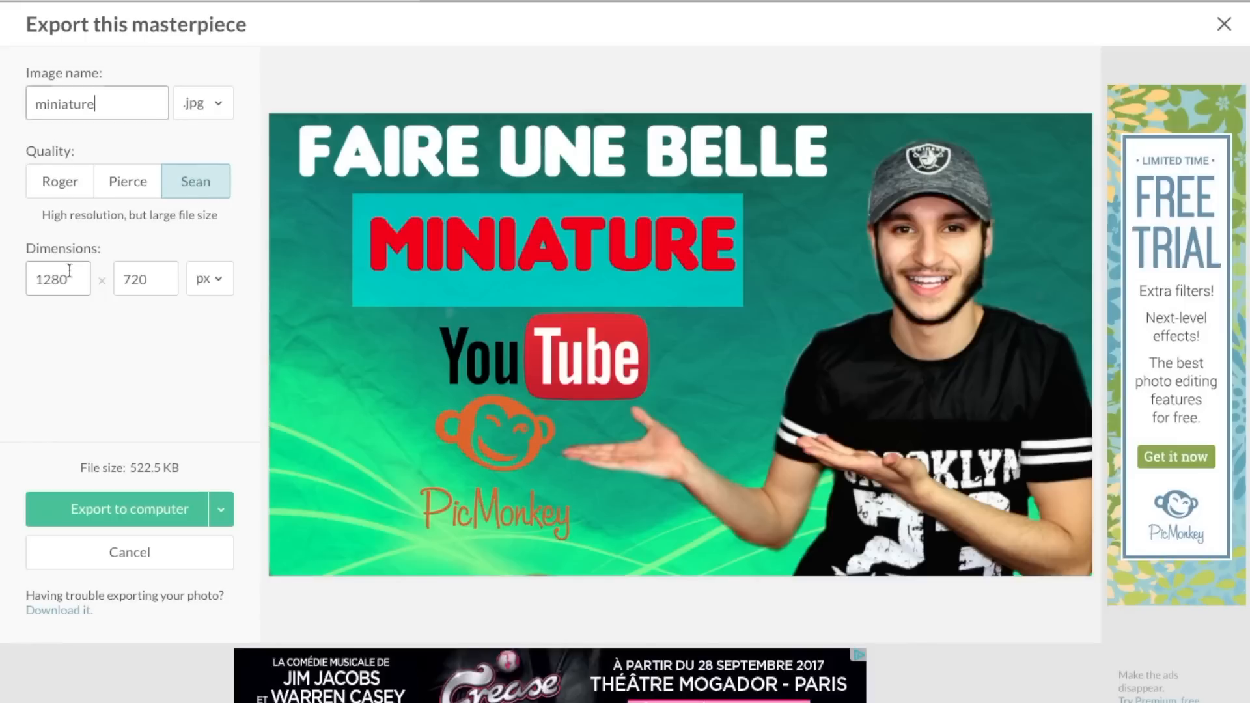